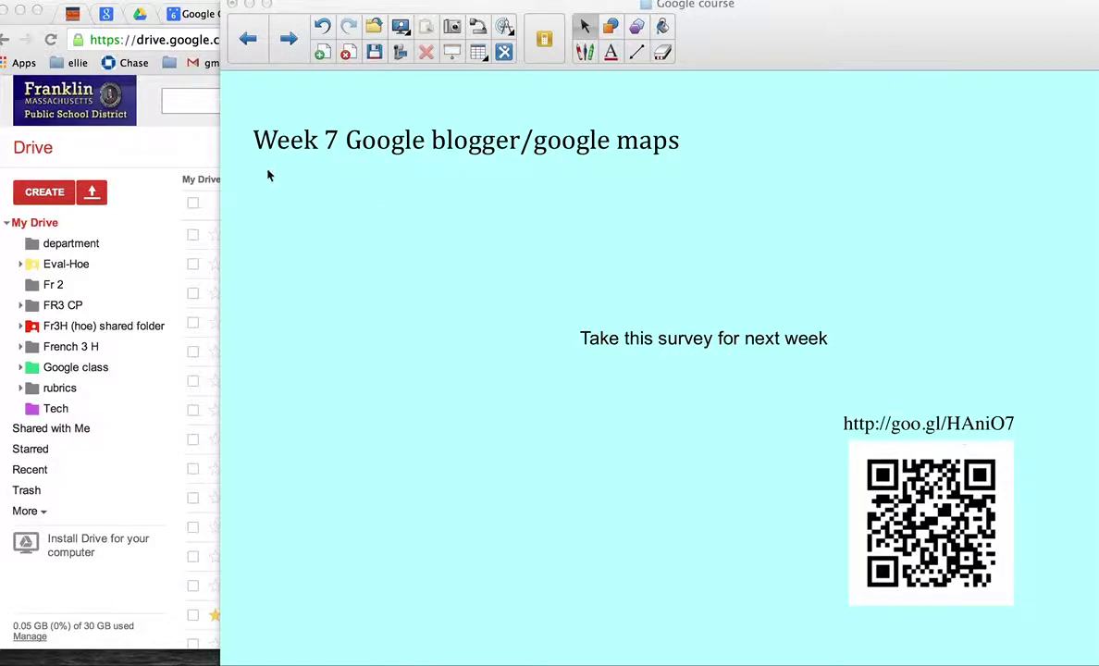
Step: Bring the Google Drive window in front of the SMART Notebook Week 7 slide
left_click(181, 157)
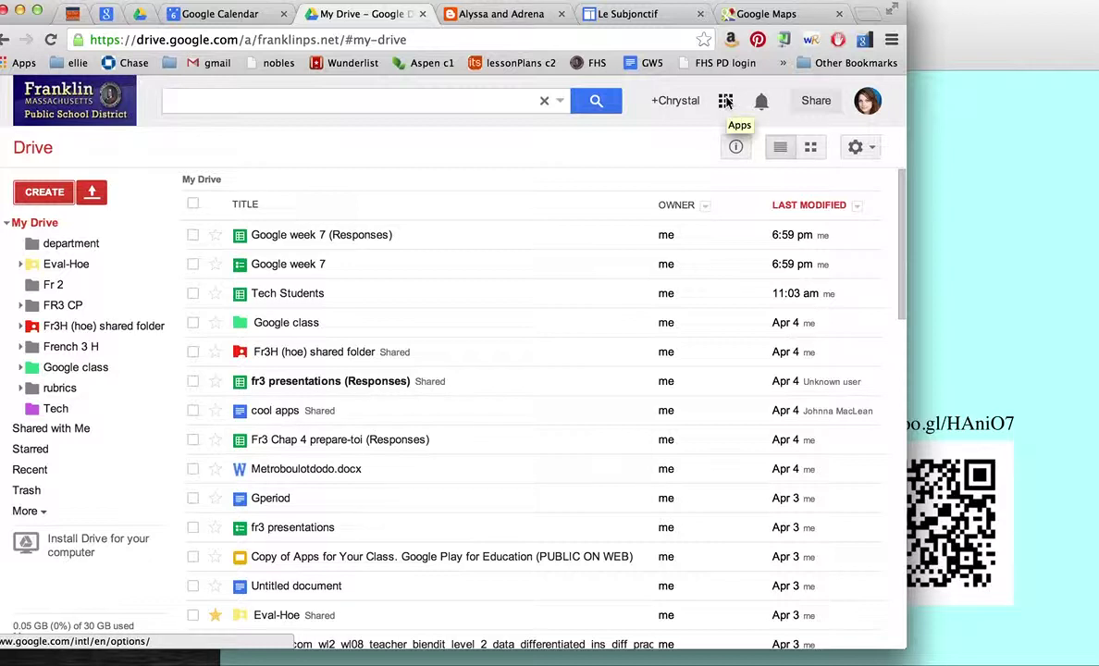
Step: Show the Google apps list, then switch to the Le Subjonctif site's Chapitre 4 page
left_click(726, 102)
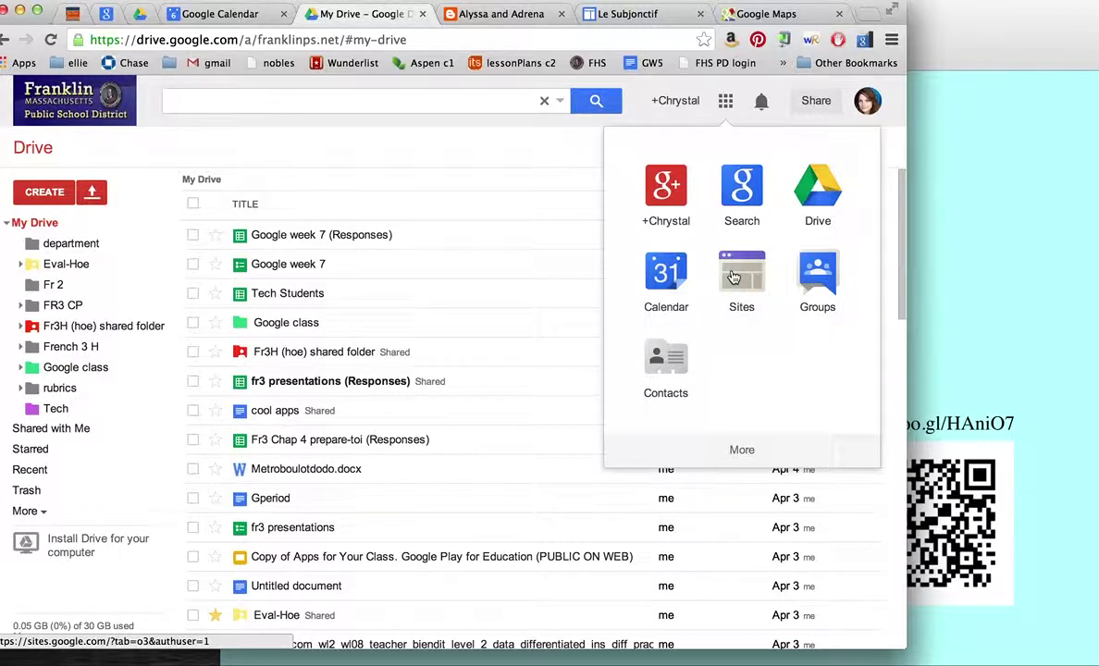
left_click(640, 15)
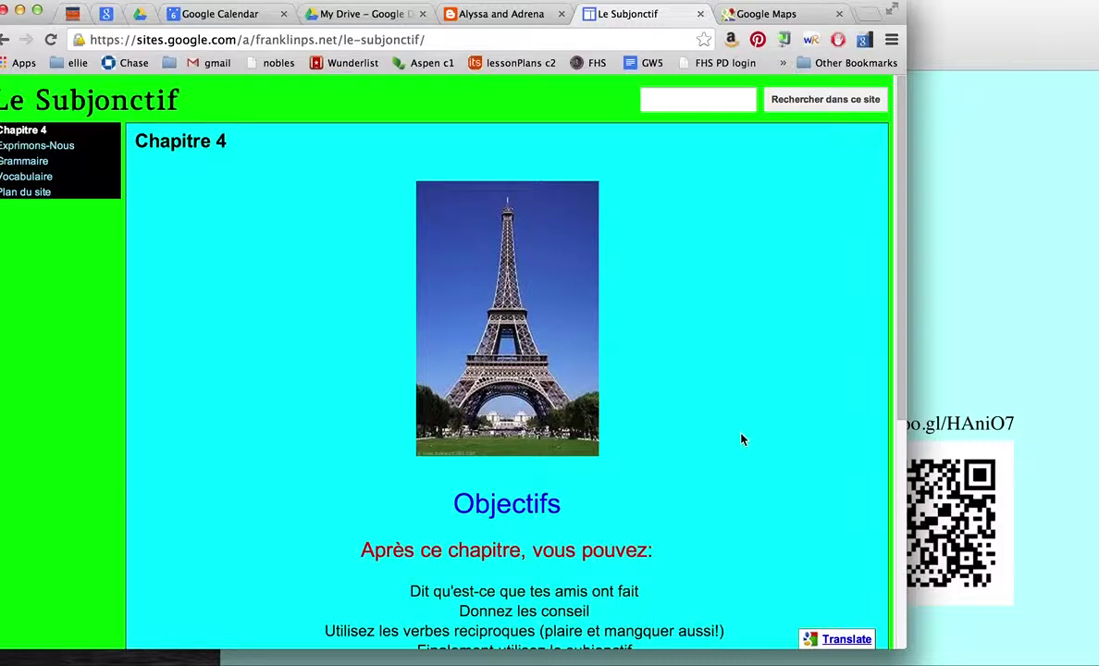
Step: Browse the Chapitre 4 page and open the Exprimons-Nous page
scroll(741, 439, "down", 6)
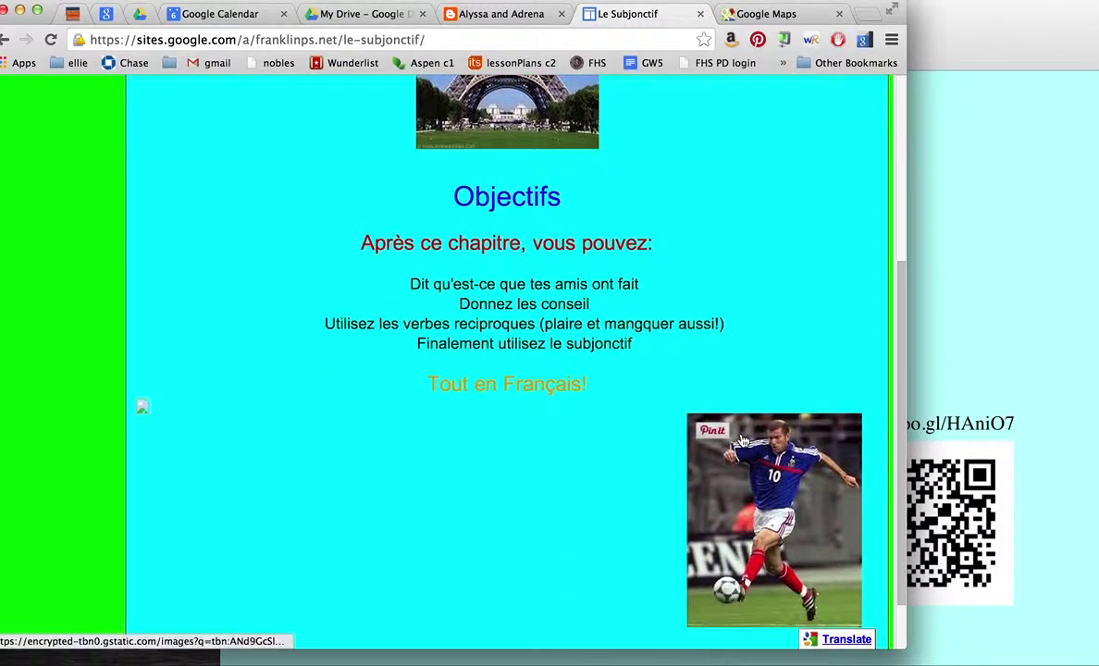
scroll(741, 439, "up", 4)
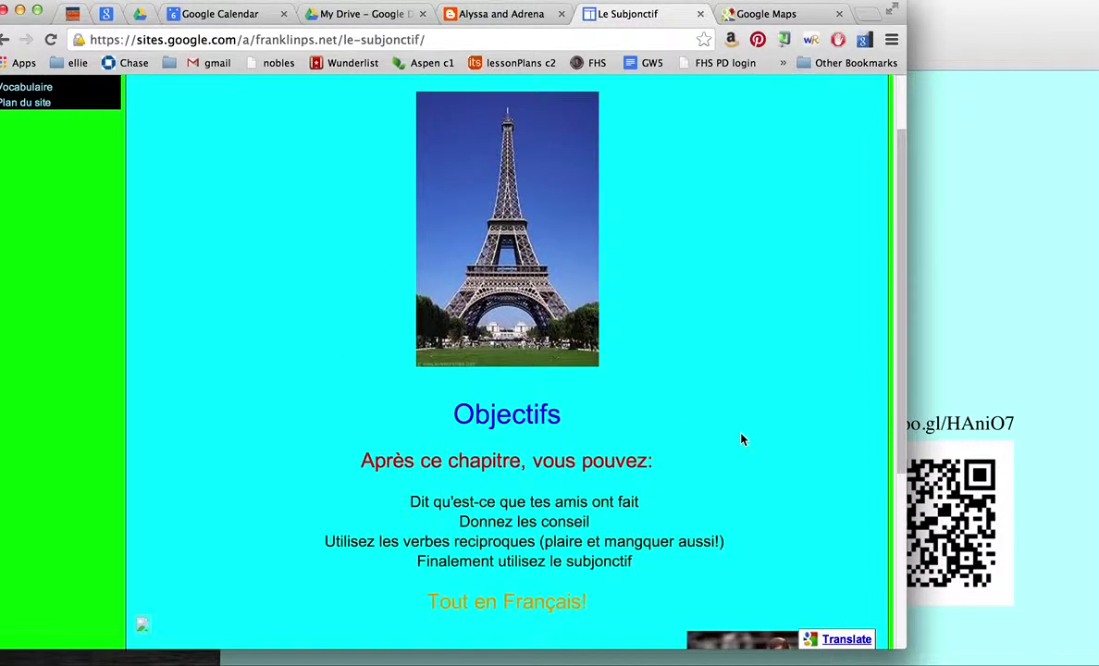
scroll(741, 439, "up", 2)
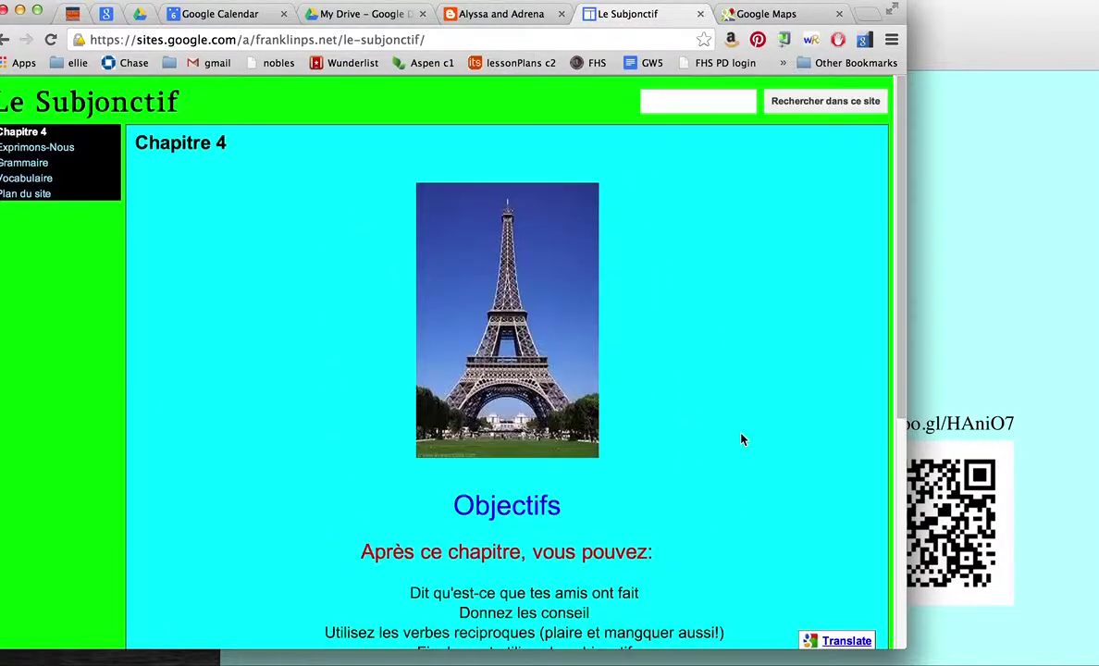
left_click(41, 146)
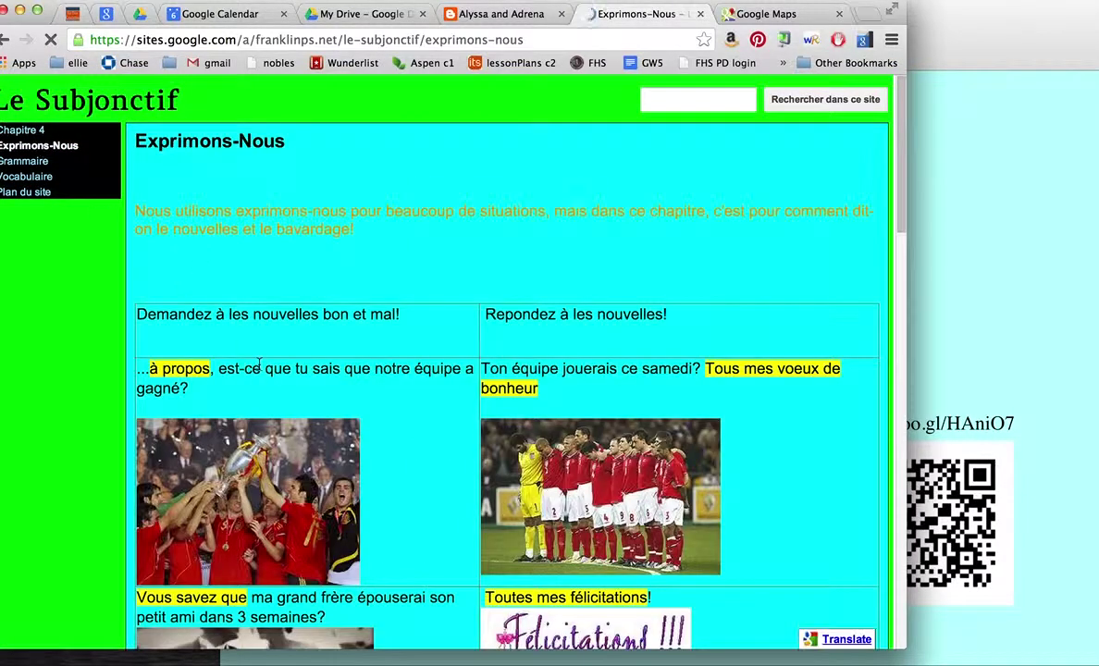
Step: Look over the Exprimons-Nous picture table, then go back to Google Drive
scroll(261, 370, "down", 5)
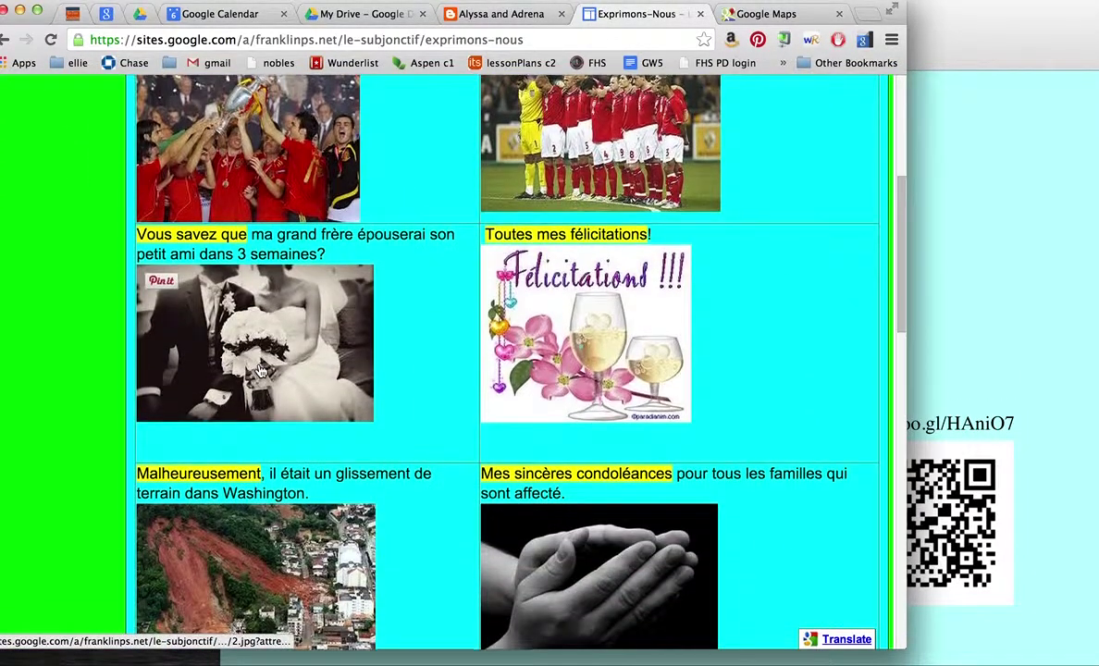
scroll(261, 370, "up", 5)
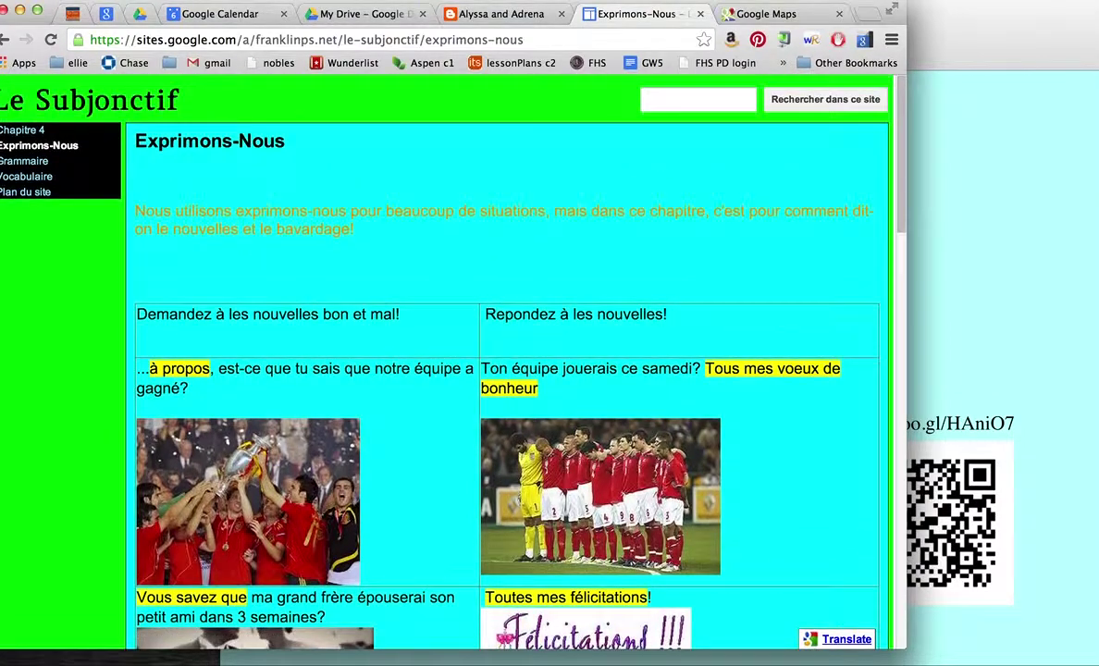
left_click(365, 14)
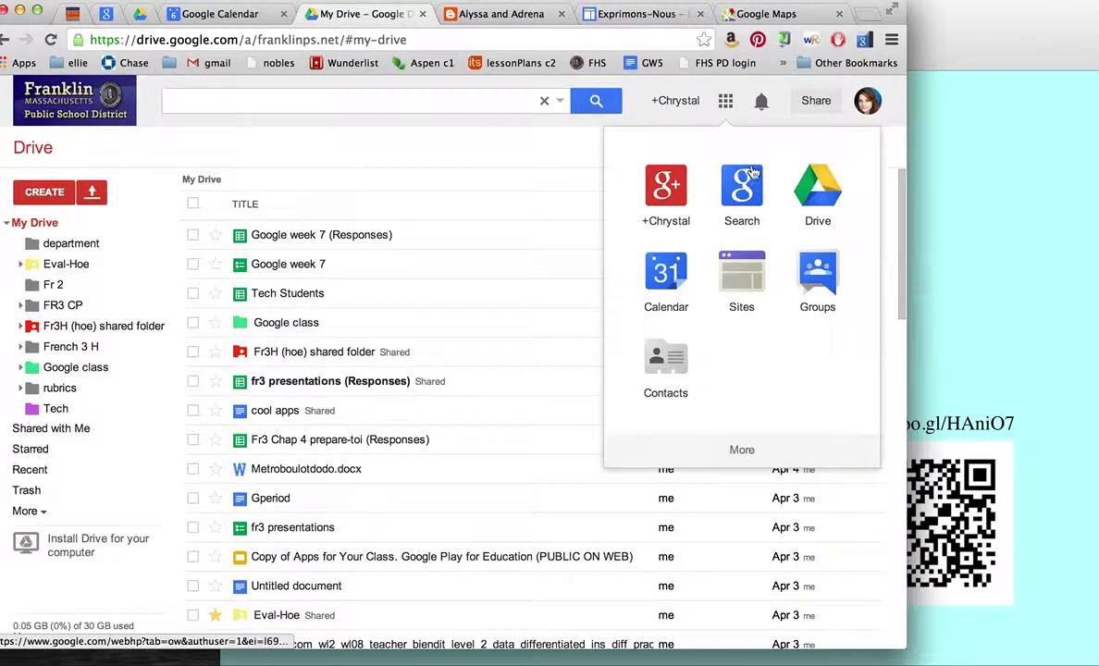
Step: Open Google's full products directory through More and 'Even more from Google'
left_click(757, 449)
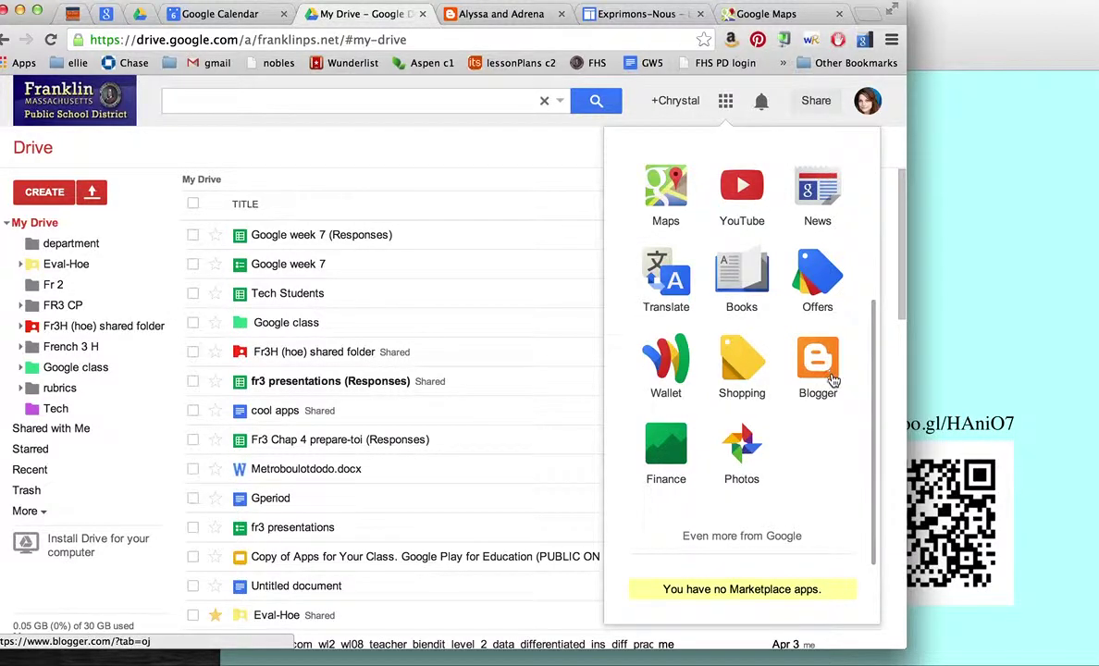
left_click(754, 539)
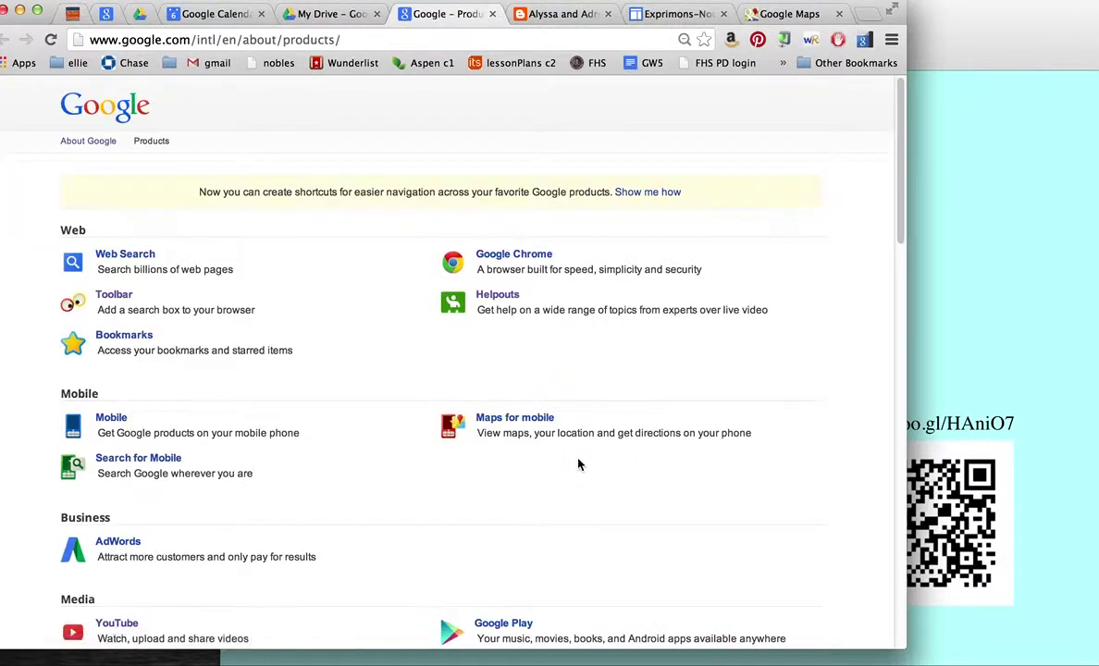
Step: Find Blogger in the Social section of the Products page and open its dashboard
scroll(579, 465, "down", 5)
scroll(579, 464, "down", 6)
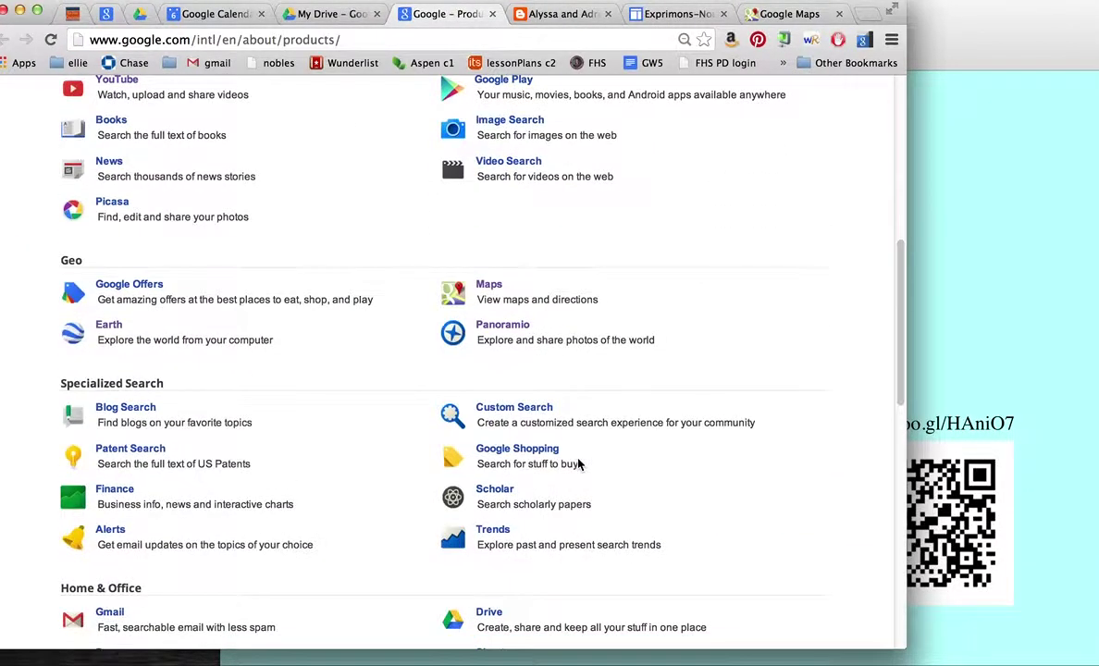
scroll(579, 465, "down", 3)
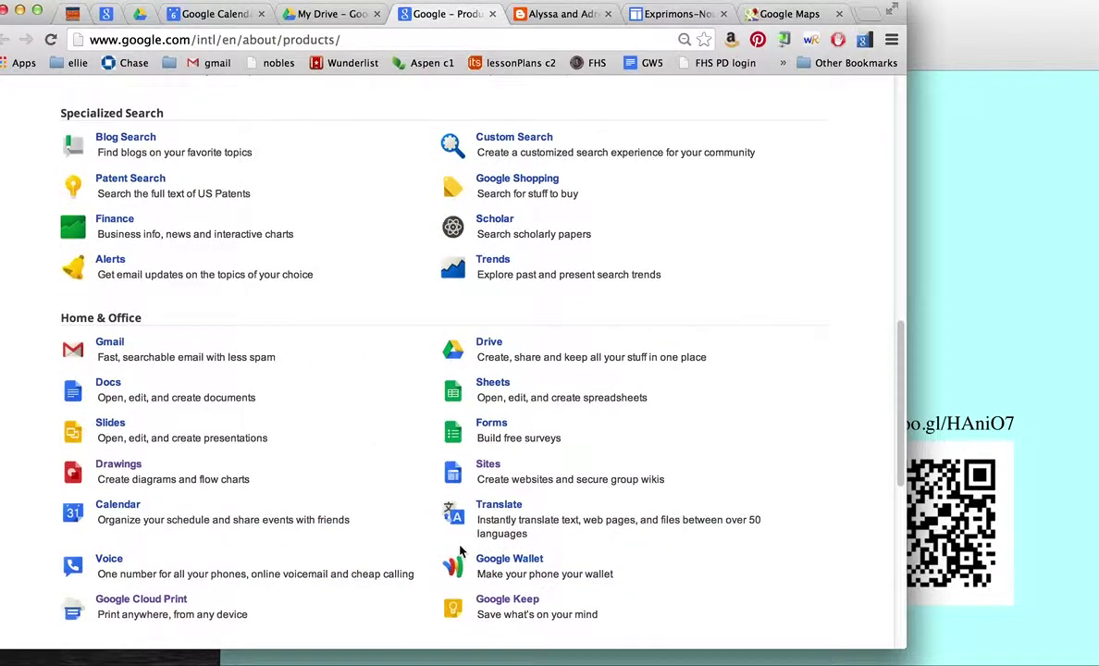
scroll(362, 526, "up", 3)
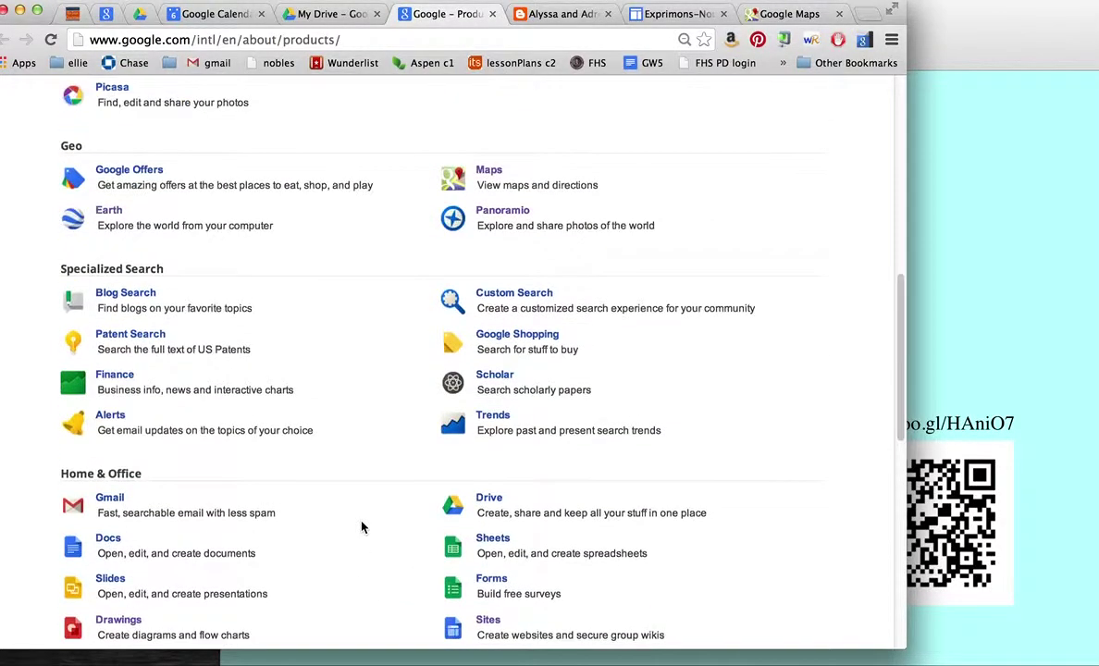
scroll(362, 527, "up", 3)
scroll(363, 527, "up", 4)
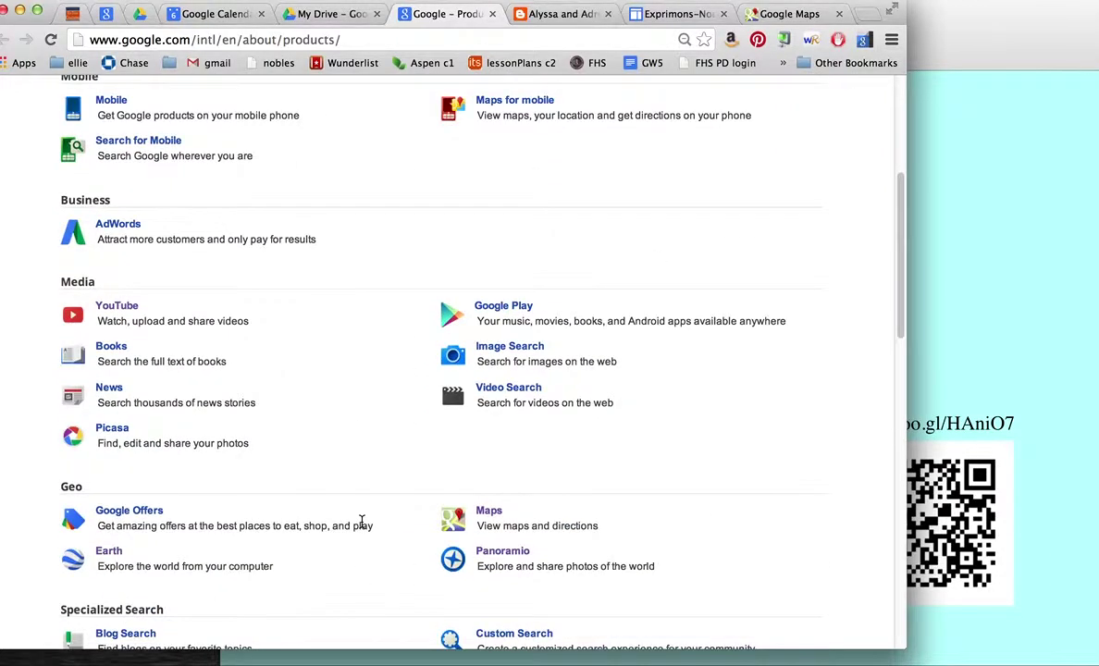
scroll(362, 522, "up", 4)
scroll(362, 528, "down", 12)
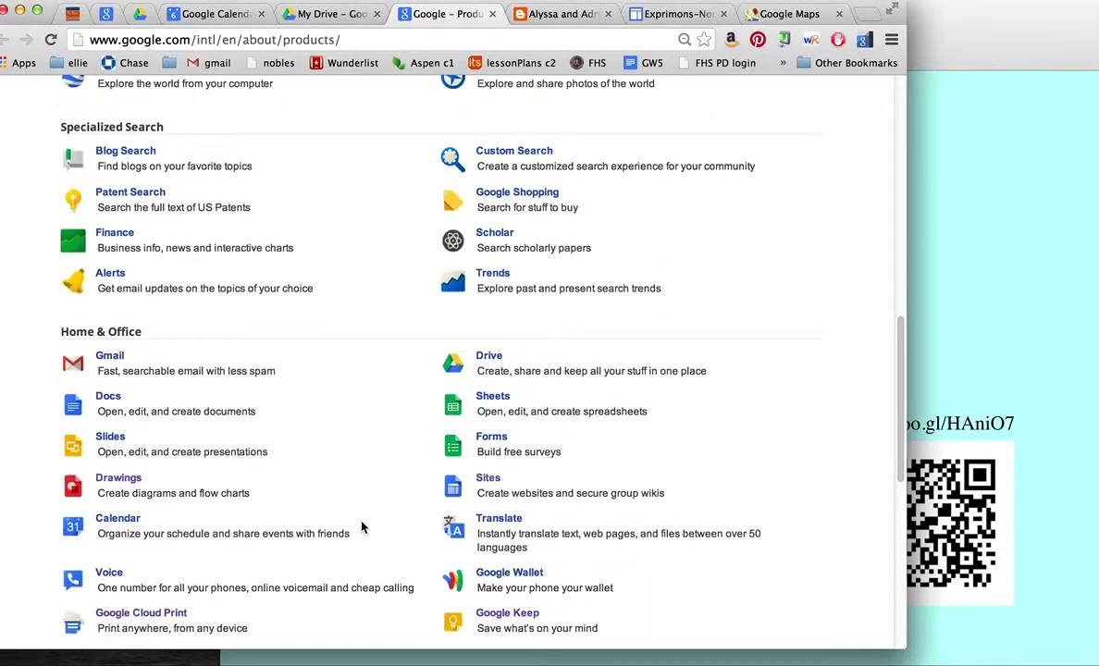
scroll(362, 527, "down", 6)
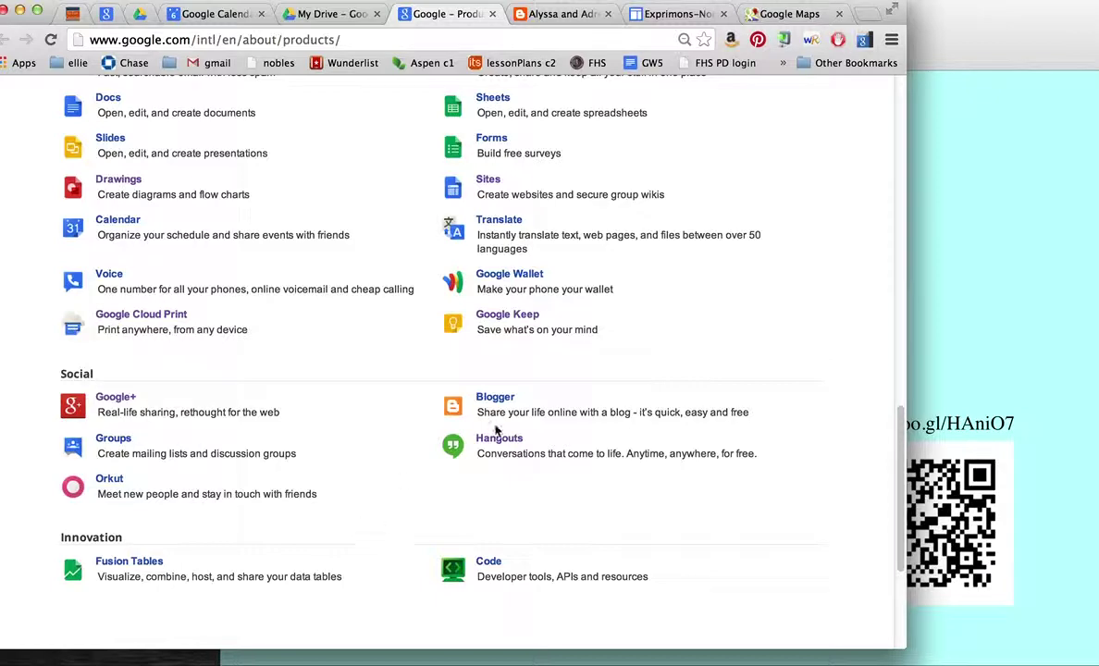
left_click(496, 397)
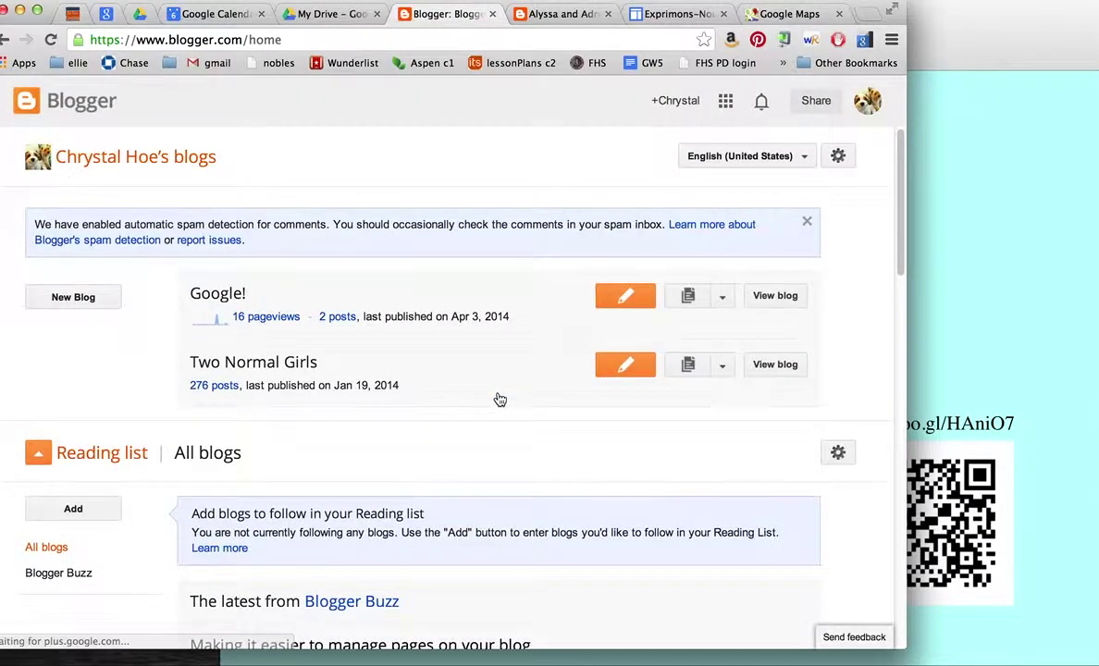
Step: Preview the new-blog templates without creating one, then open the Google! blog's Overview
left_click(91, 301)
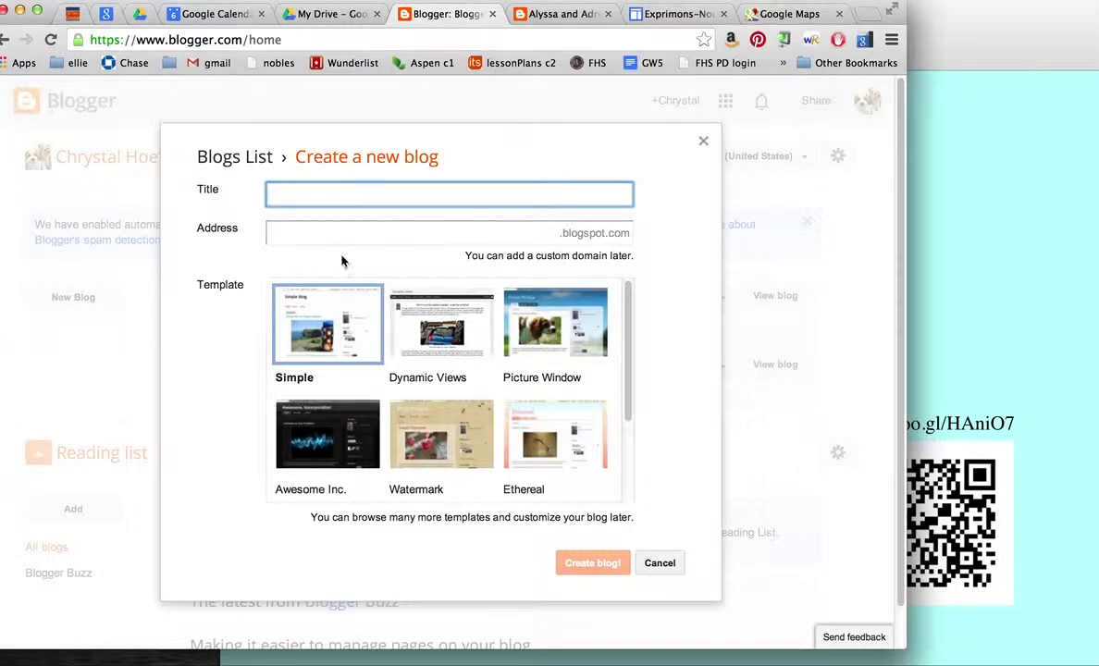
scroll(502, 418, "down", 5)
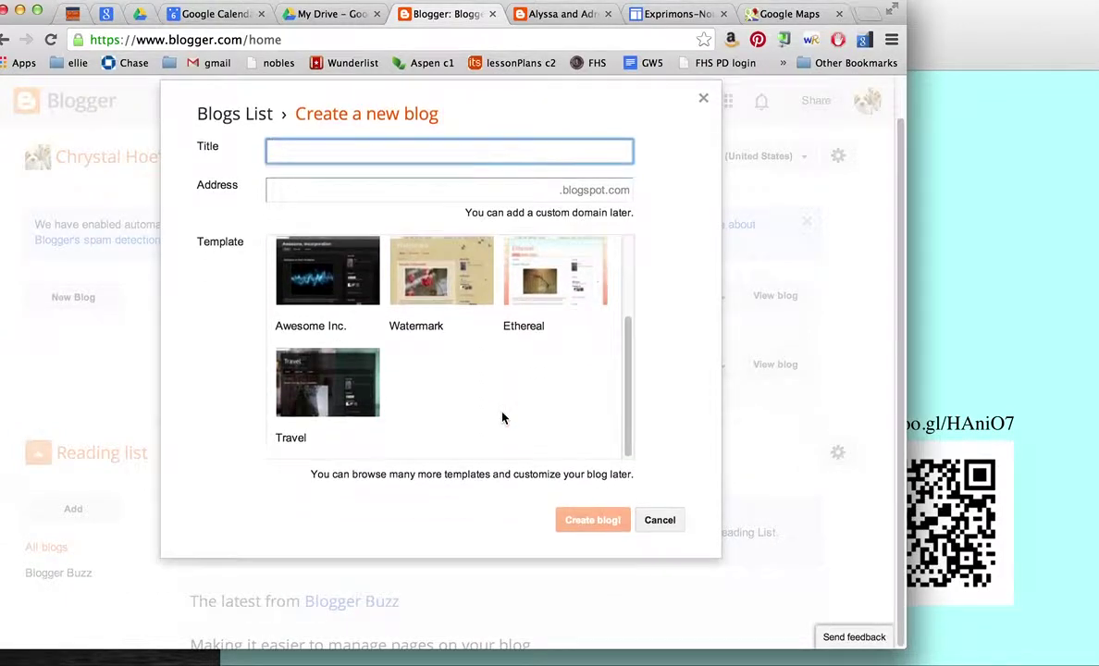
left_click(658, 520)
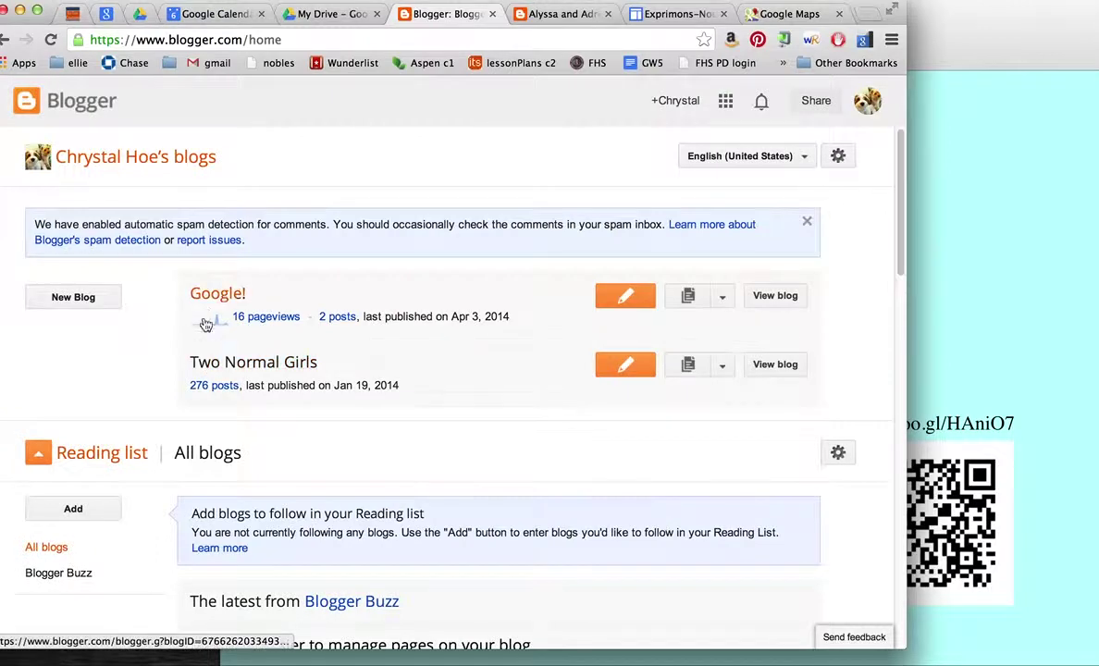
left_click(227, 297)
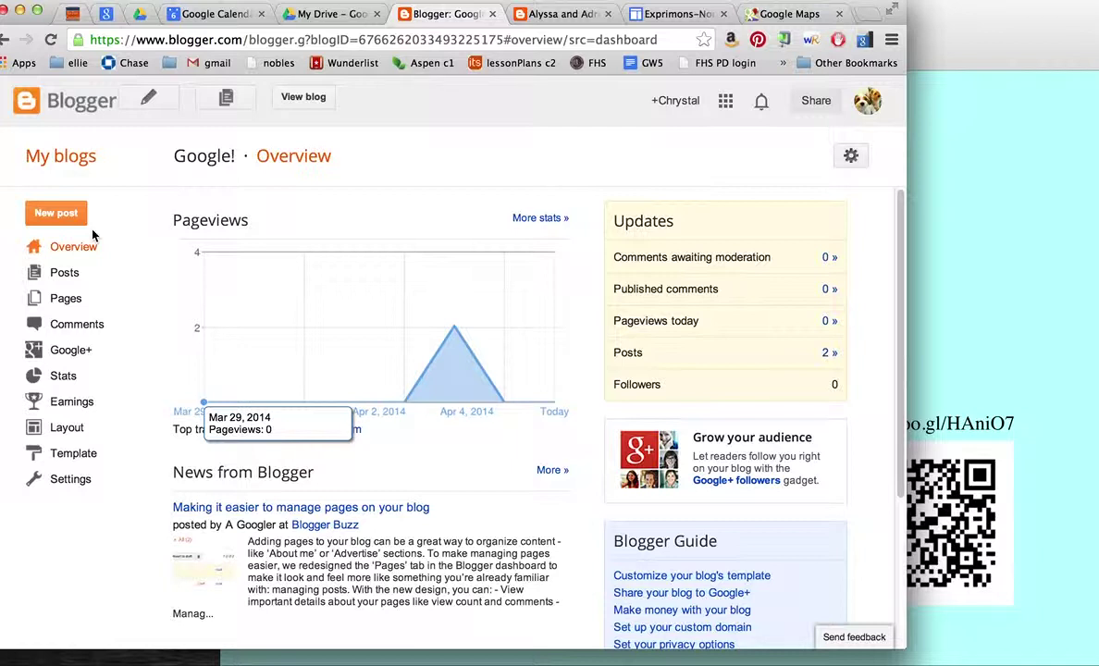
Step: Discard an empty new post, then open the 'Google Week 7' post and update it
left_click(57, 212)
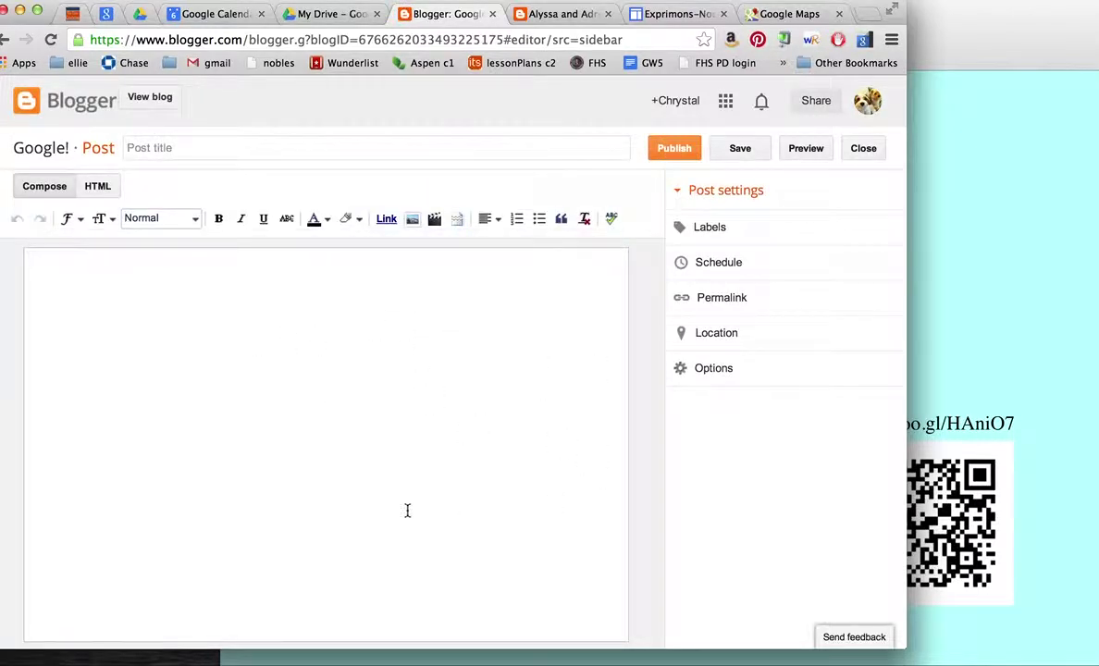
left_click(863, 150)
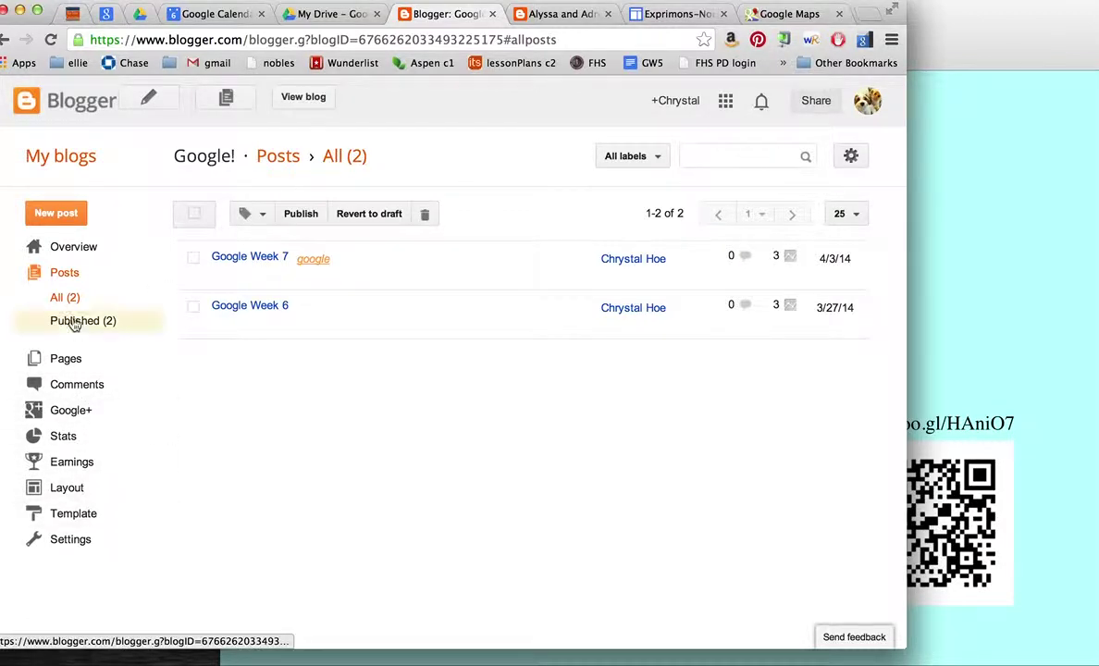
left_click(254, 258)
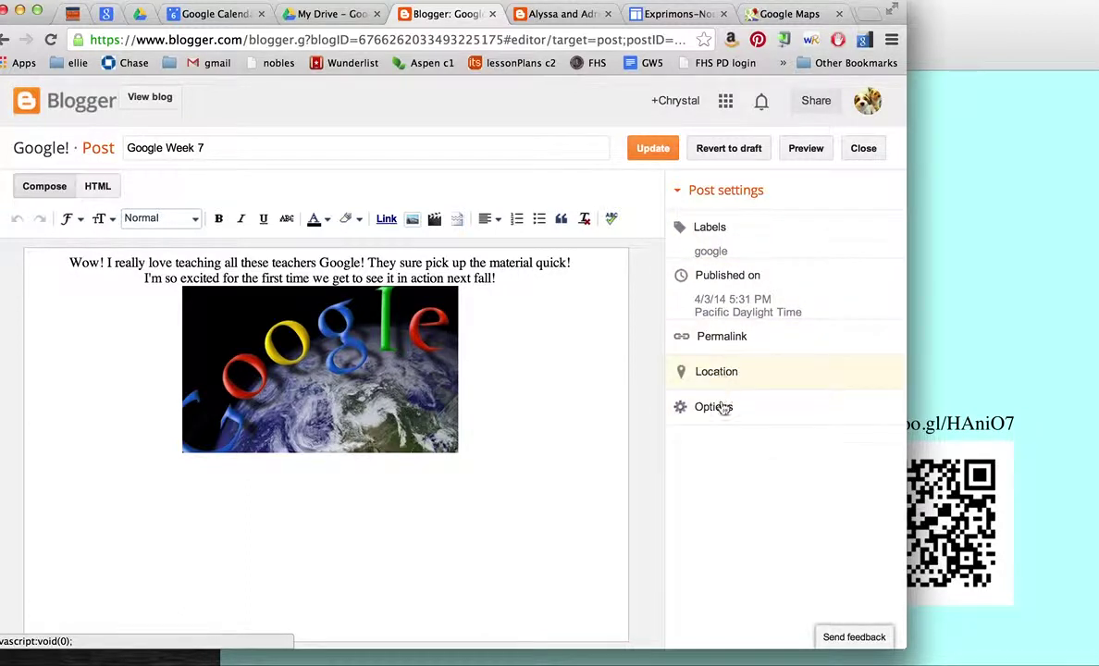
left_click(663, 150)
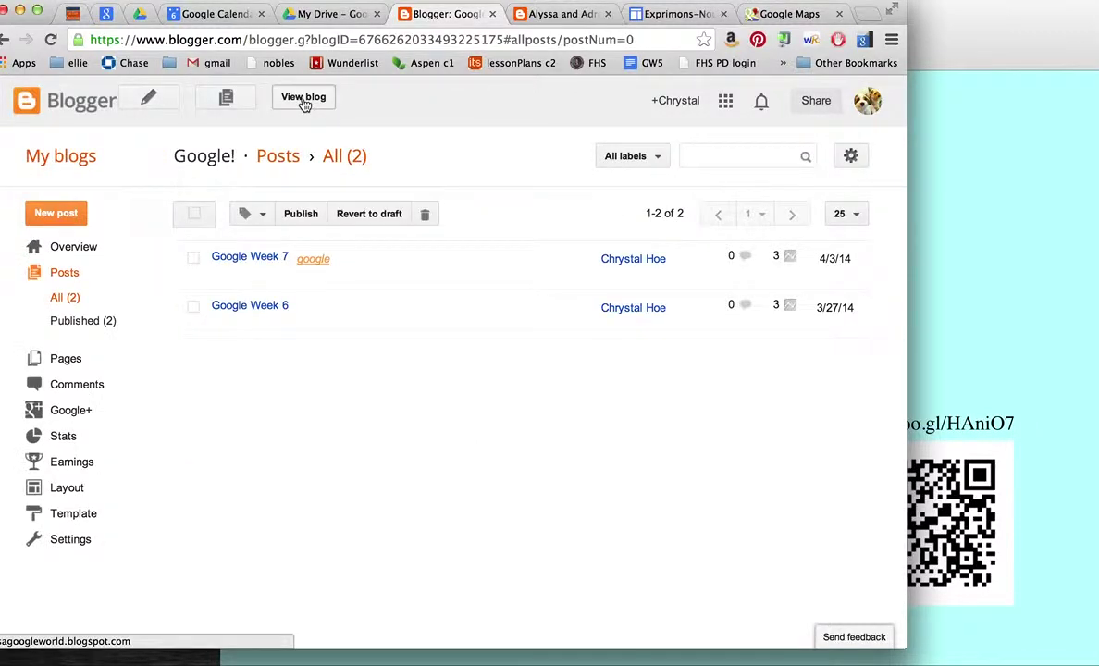
Step: View the live Google! blog in a new tab and scroll through its Week 7 and Week 6 posts
left_click(304, 100)
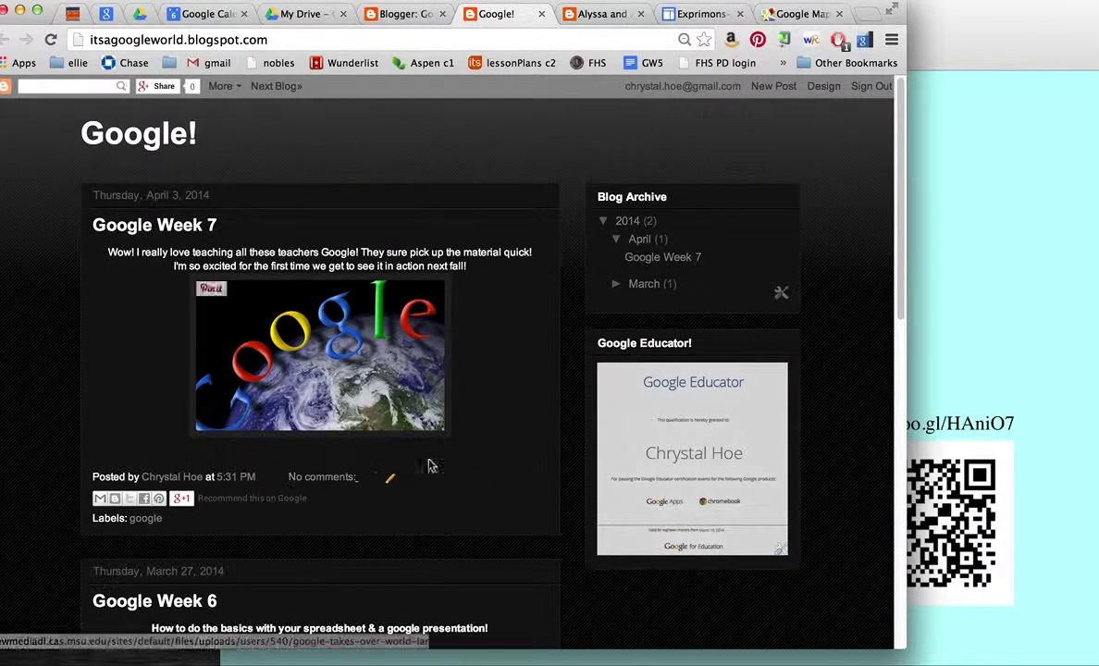
scroll(434, 379, "down", 3)
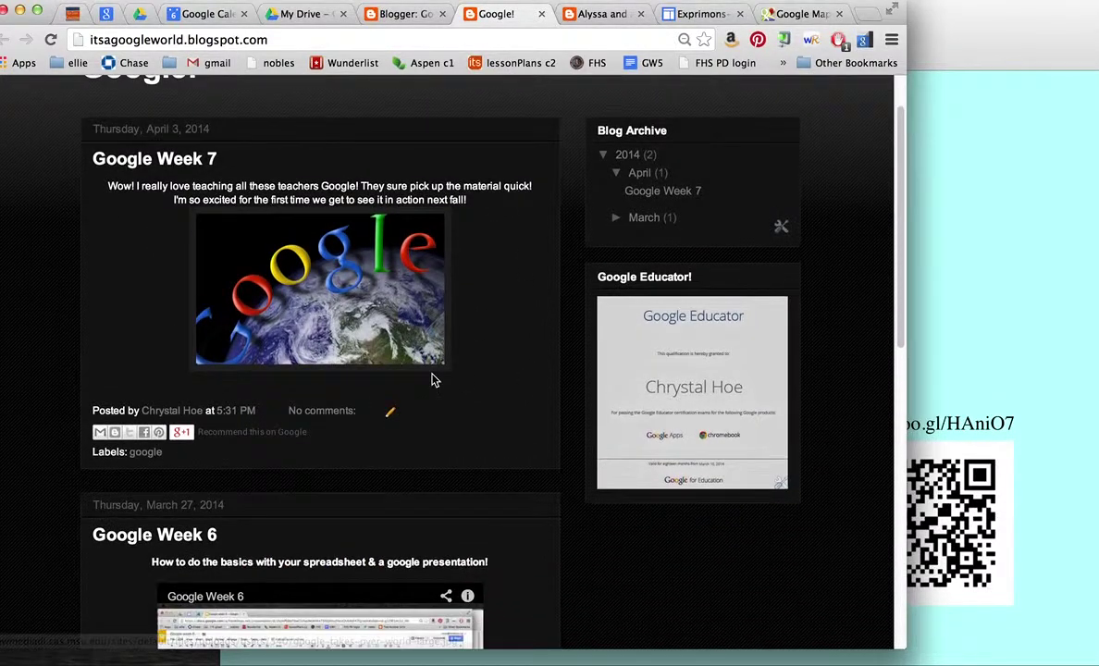
scroll(432, 380, "down", 6)
scroll(432, 379, "up", 8)
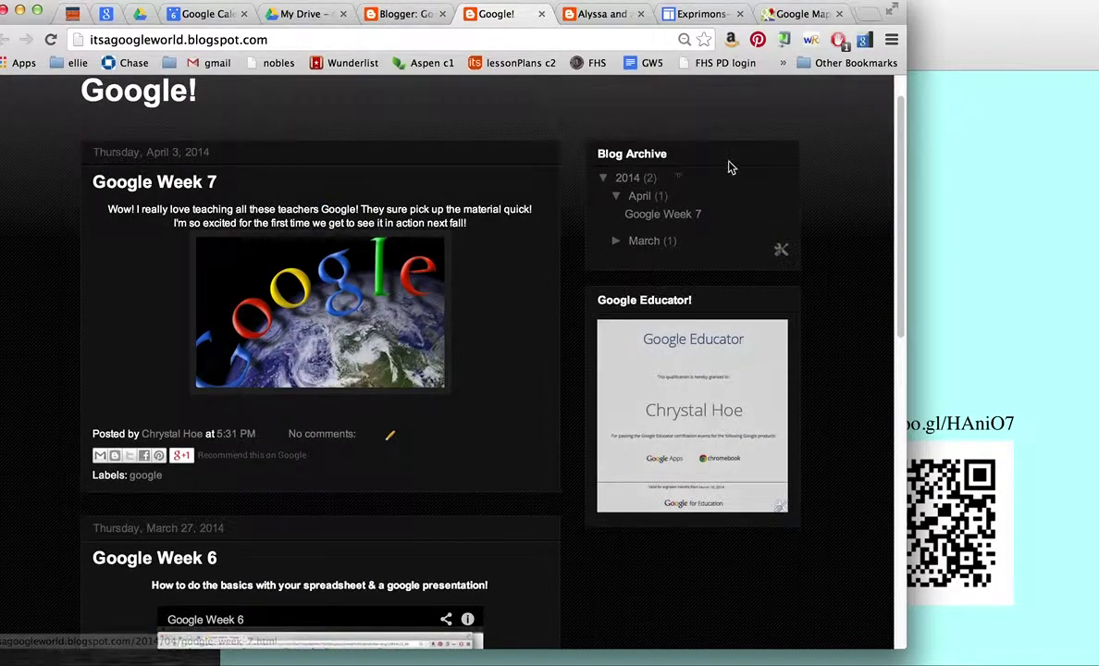
scroll(411, 437, "down", 5)
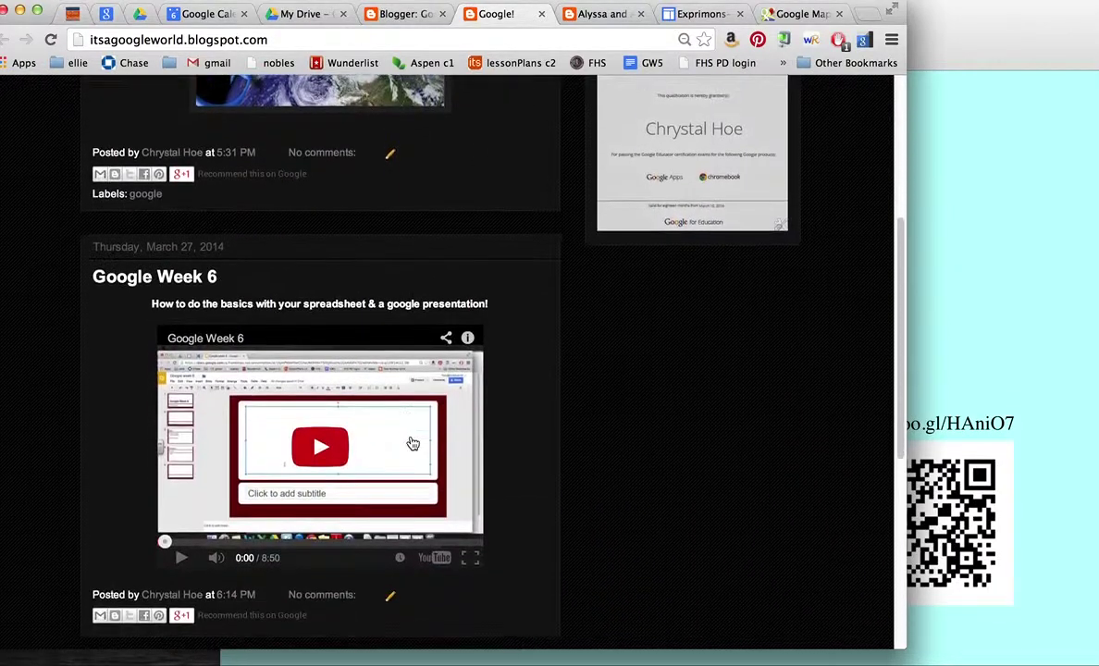
scroll(314, 463, "down", 4)
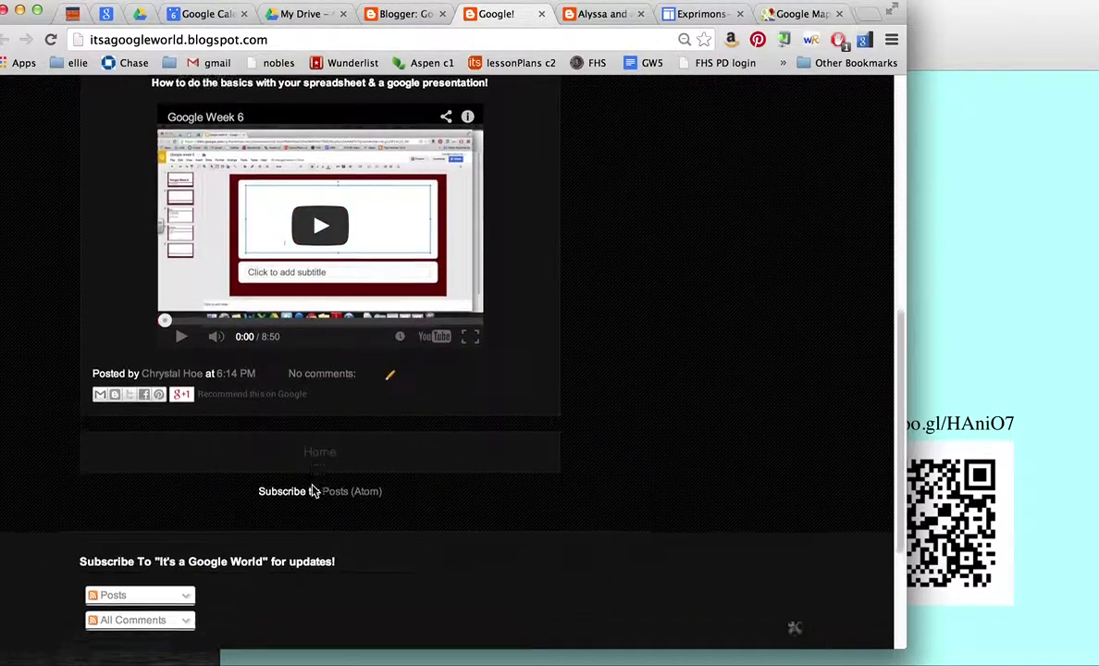
scroll(312, 491, "down", 4)
Step: Bring up the followers widget's circles, then select the blog's whole web address
left_click(130, 495)
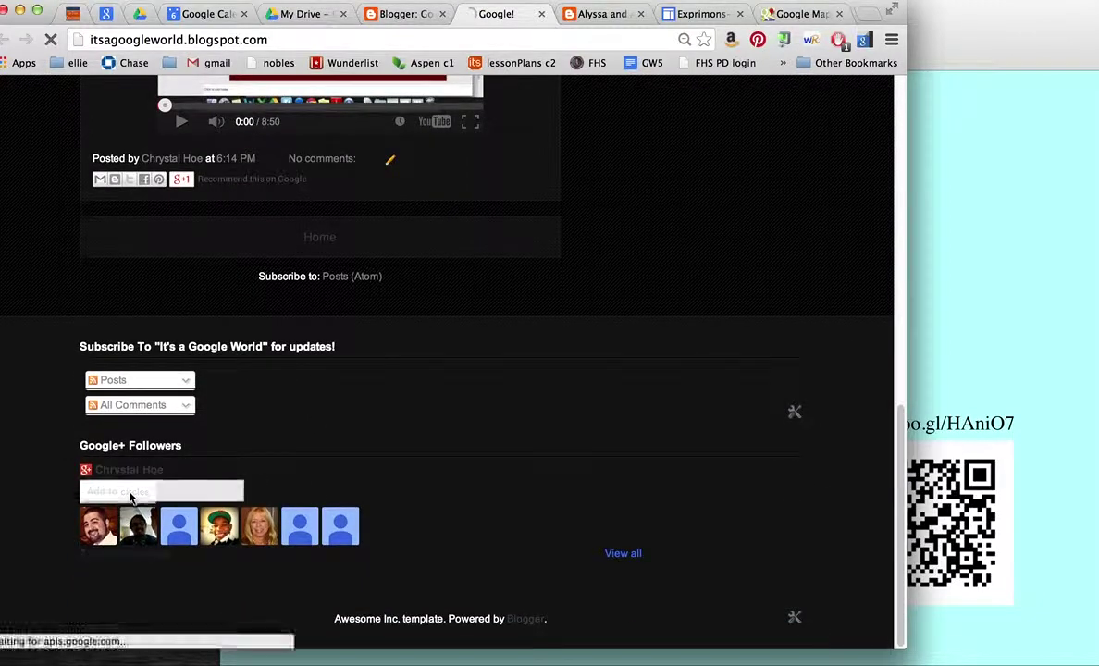
mouse_move(147, 491)
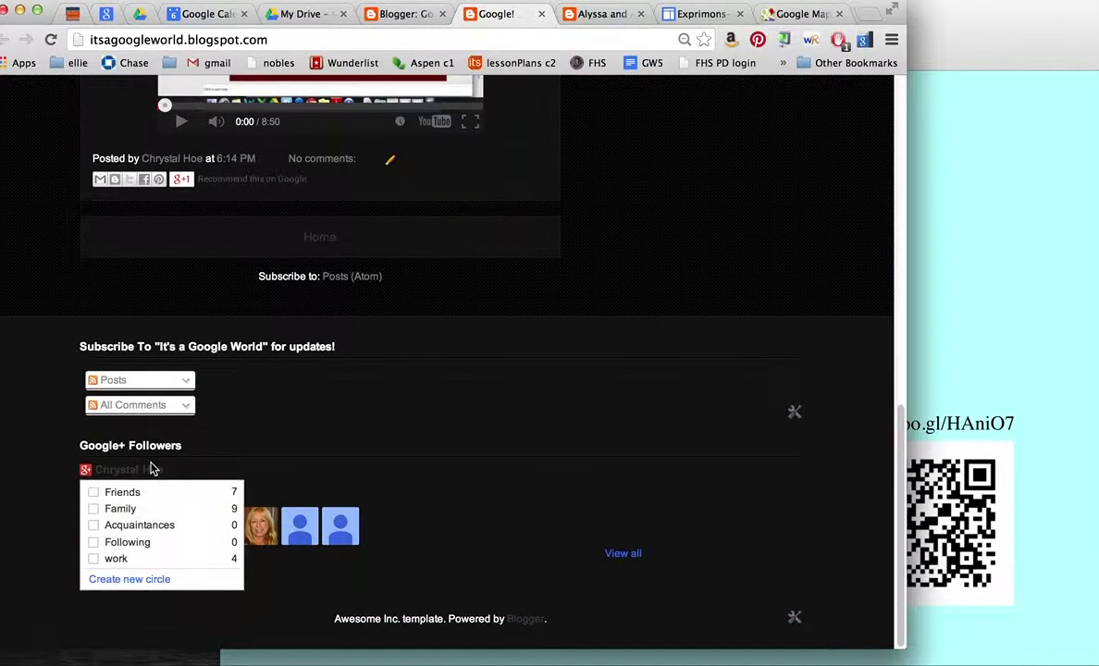
scroll(294, 413, "up", 9)
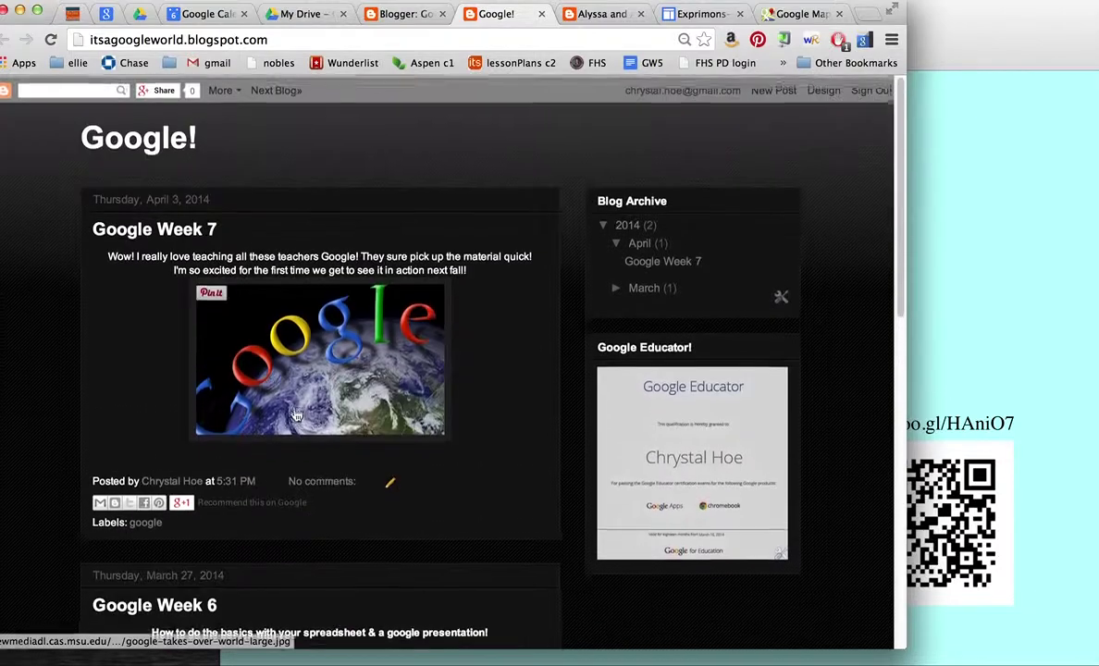
double_click(318, 39)
triple_click(317, 39)
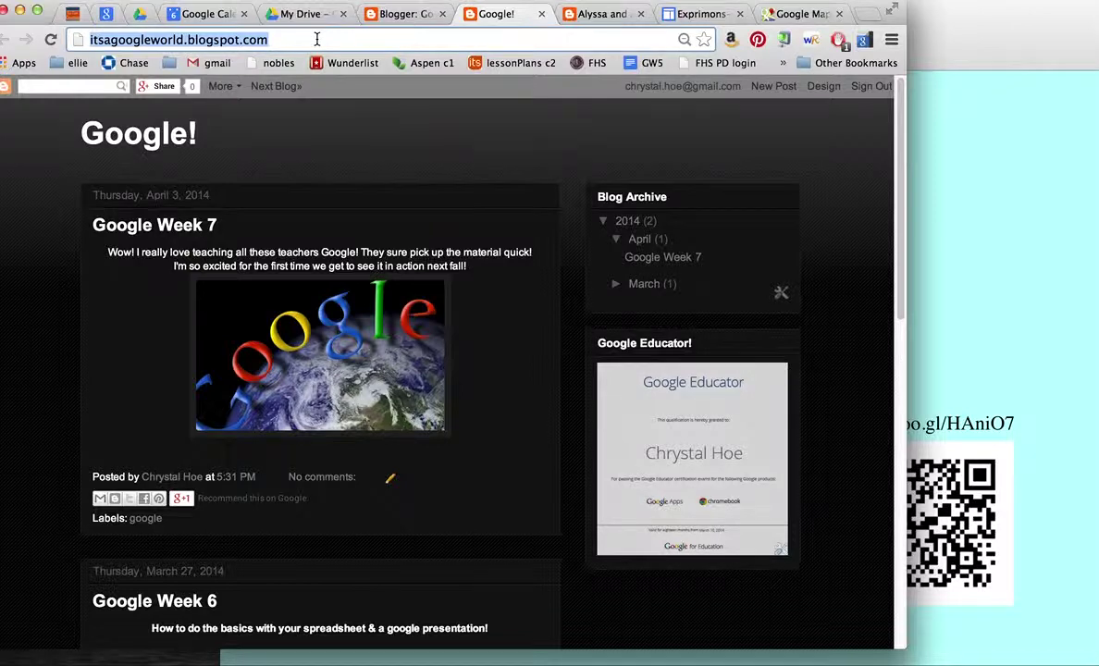
Step: Search Google for 'science blogs'
type("science")
type("blogs")
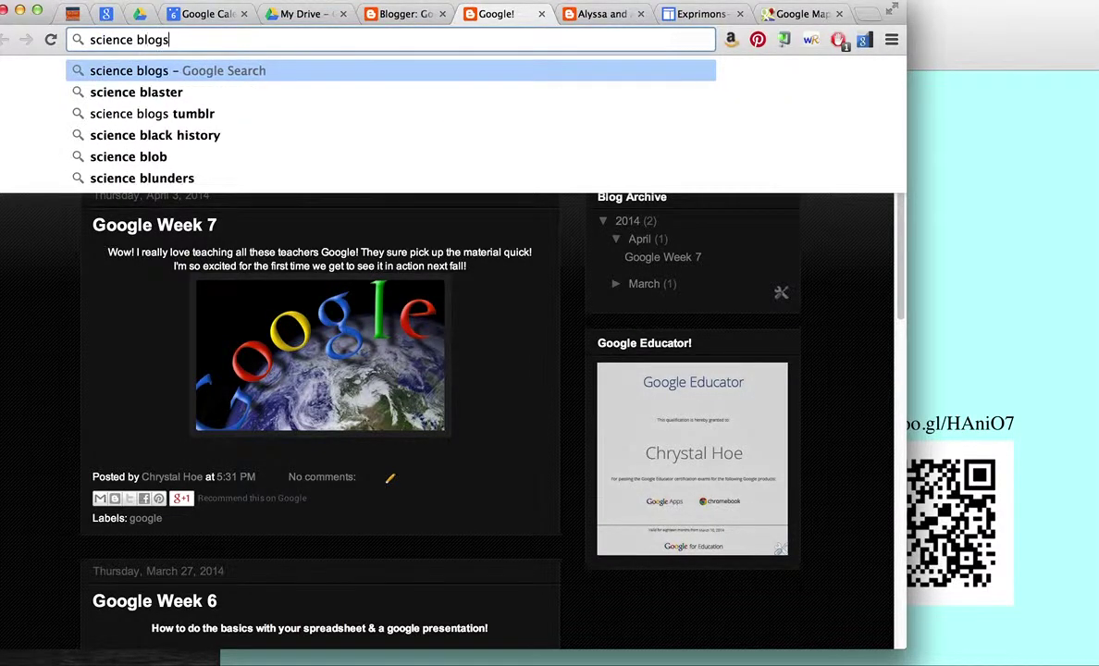
key("Return")
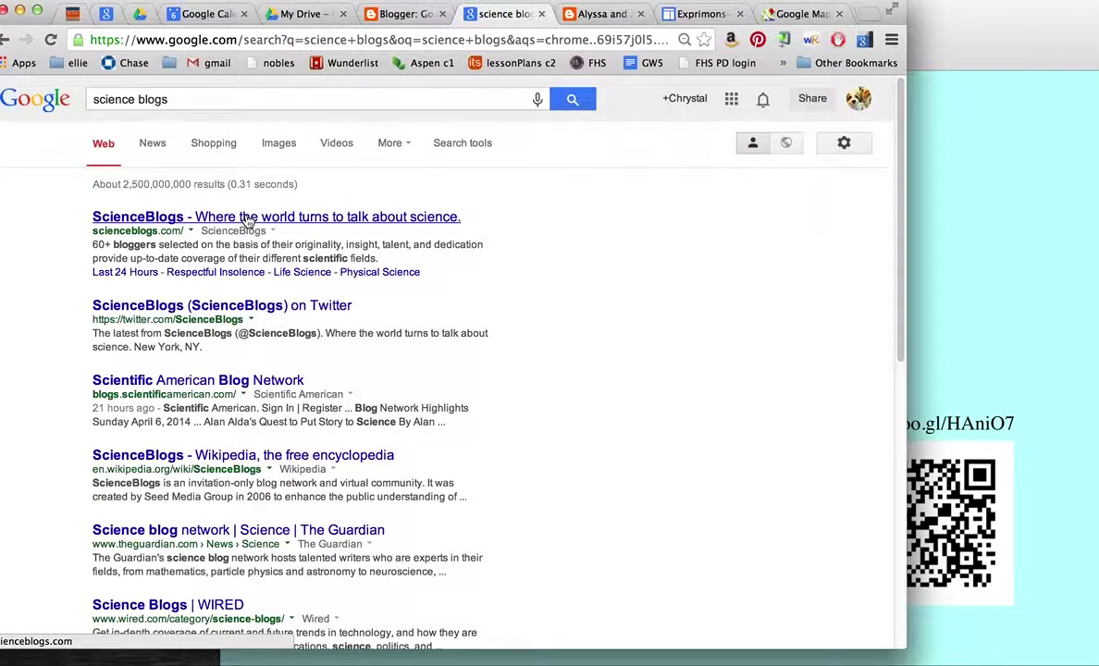
Step: Browse the ScienceBlogs site, then go back to the search results
left_click(248, 219)
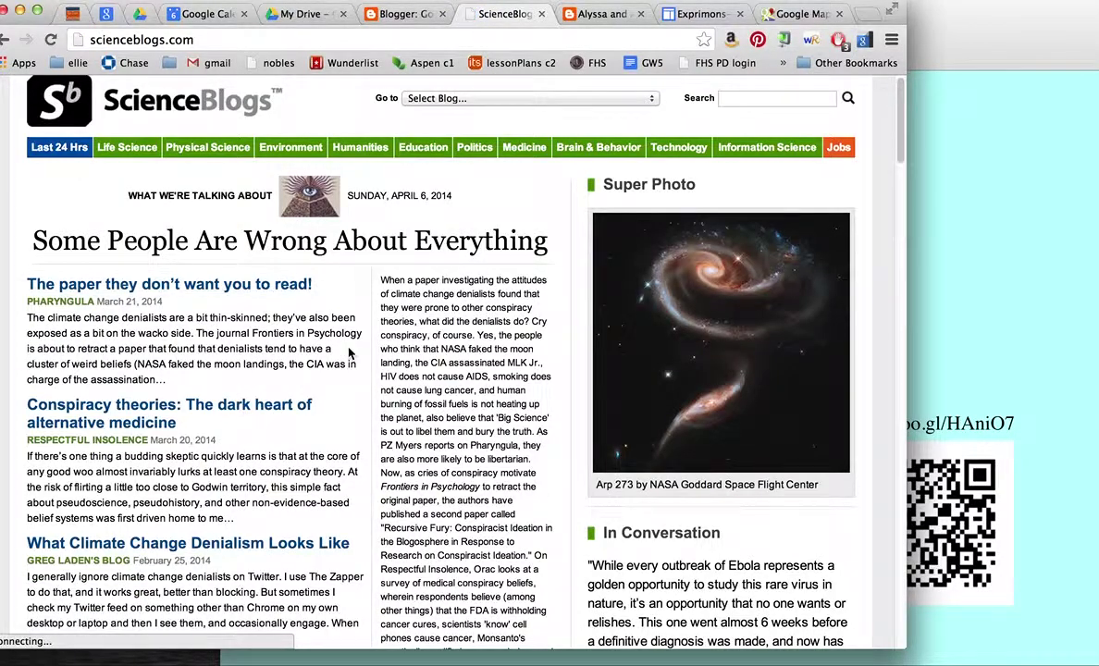
scroll(349, 353, "down", 10)
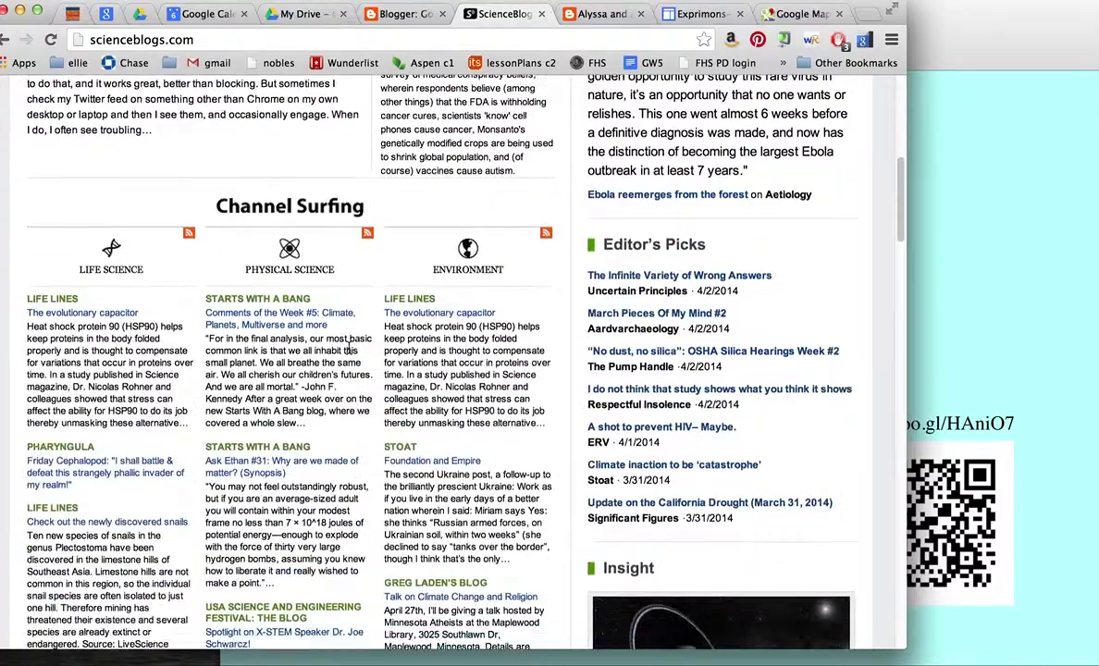
scroll(350, 348, "down", 10)
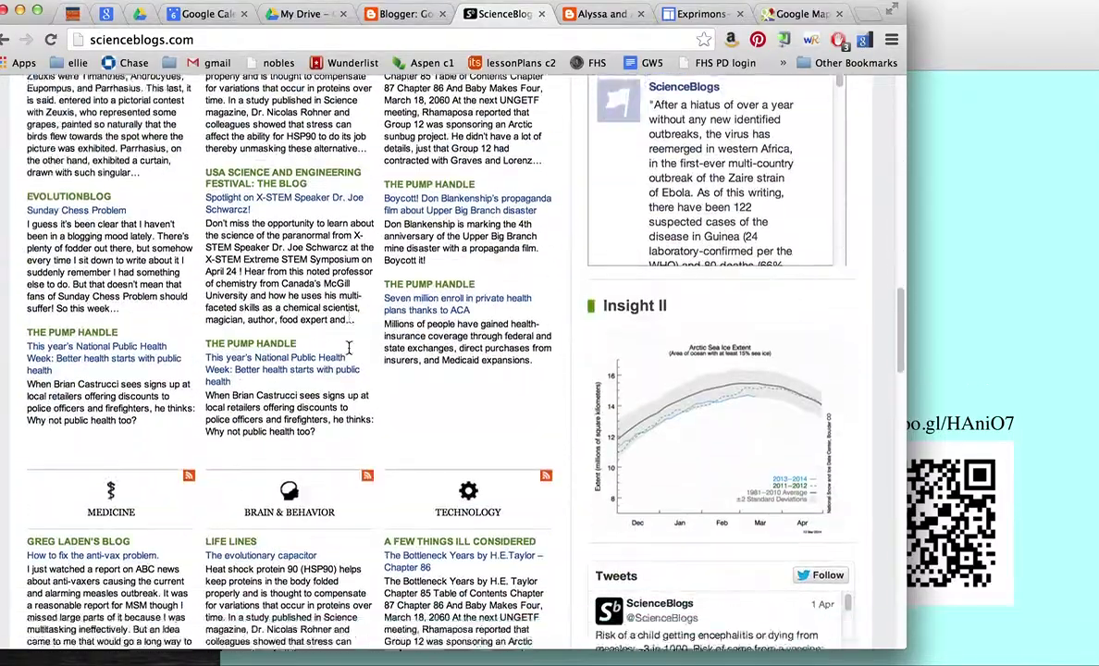
scroll(350, 349, "down", 15)
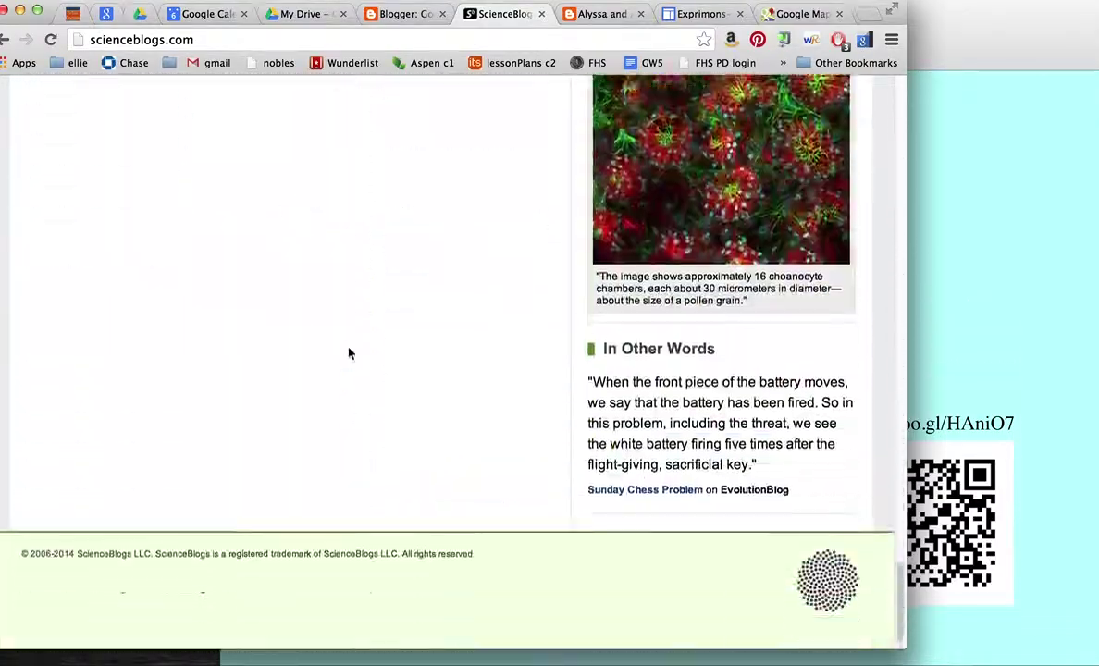
scroll(349, 353, "up", 20)
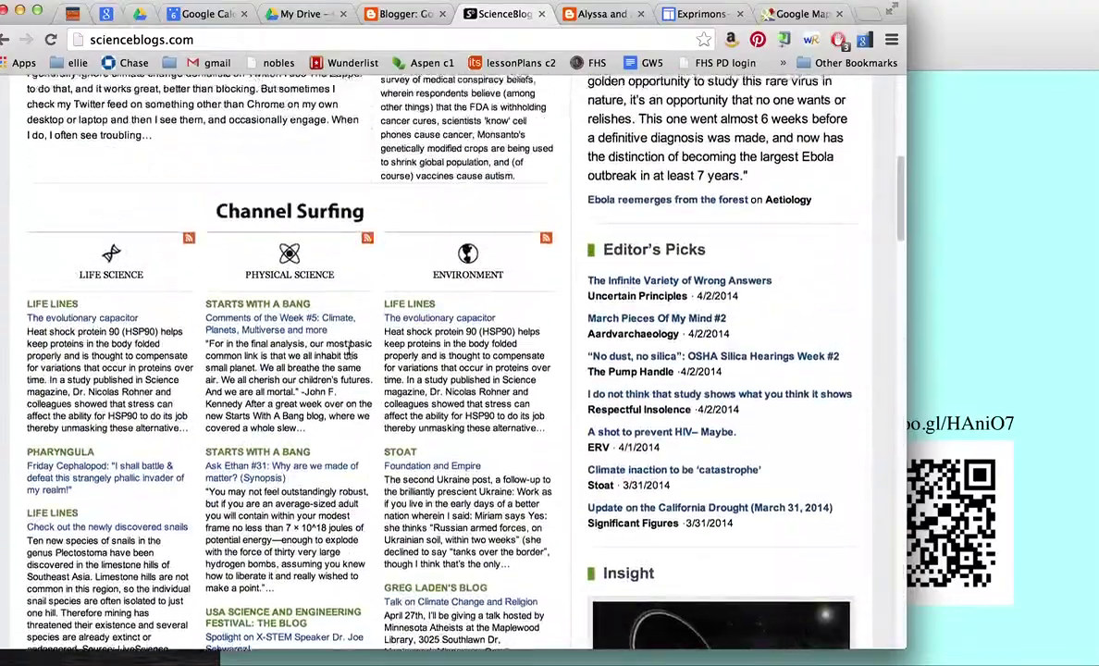
scroll(349, 350, "up", 10)
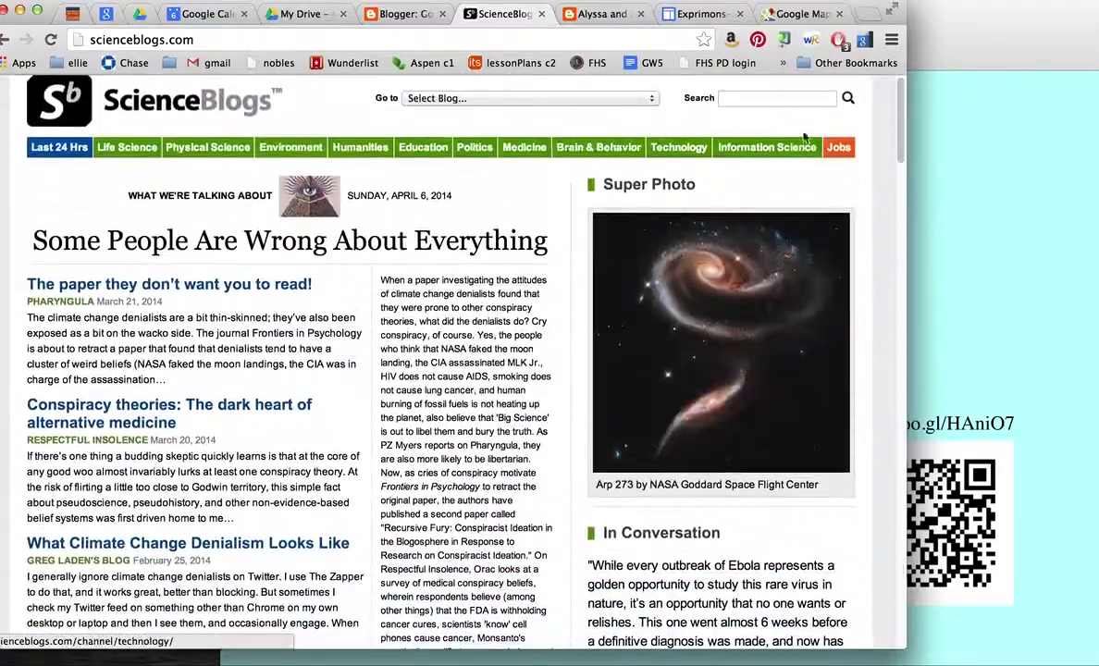
left_click(5, 39)
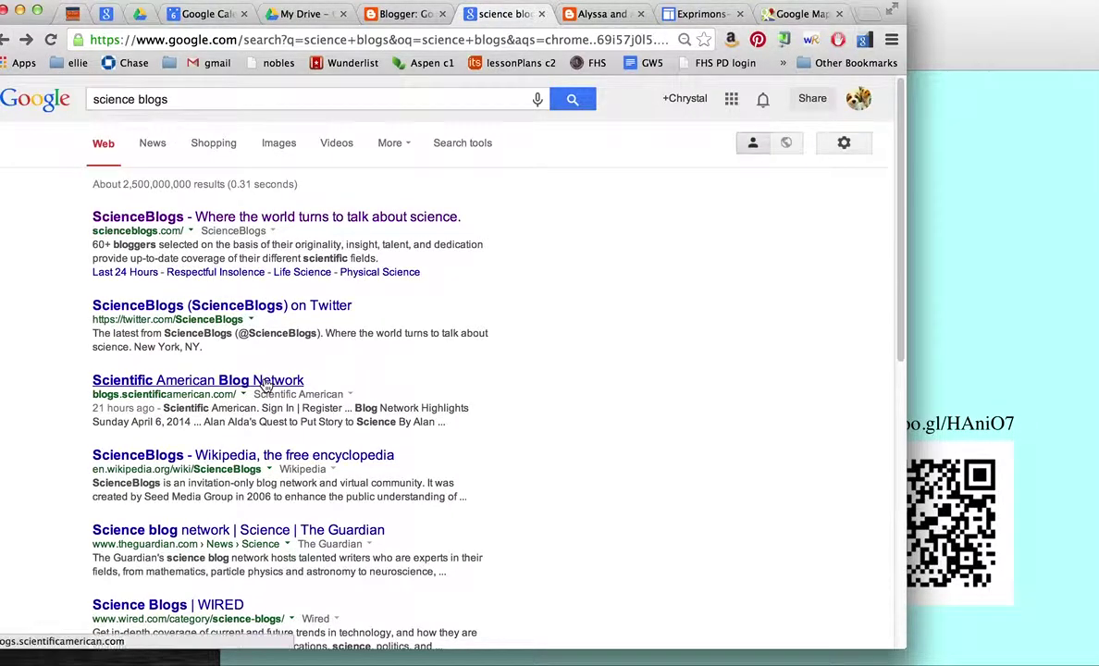
Step: Change the search query to 'dogs blogs' and run it
double_click(128, 99)
type("dog")
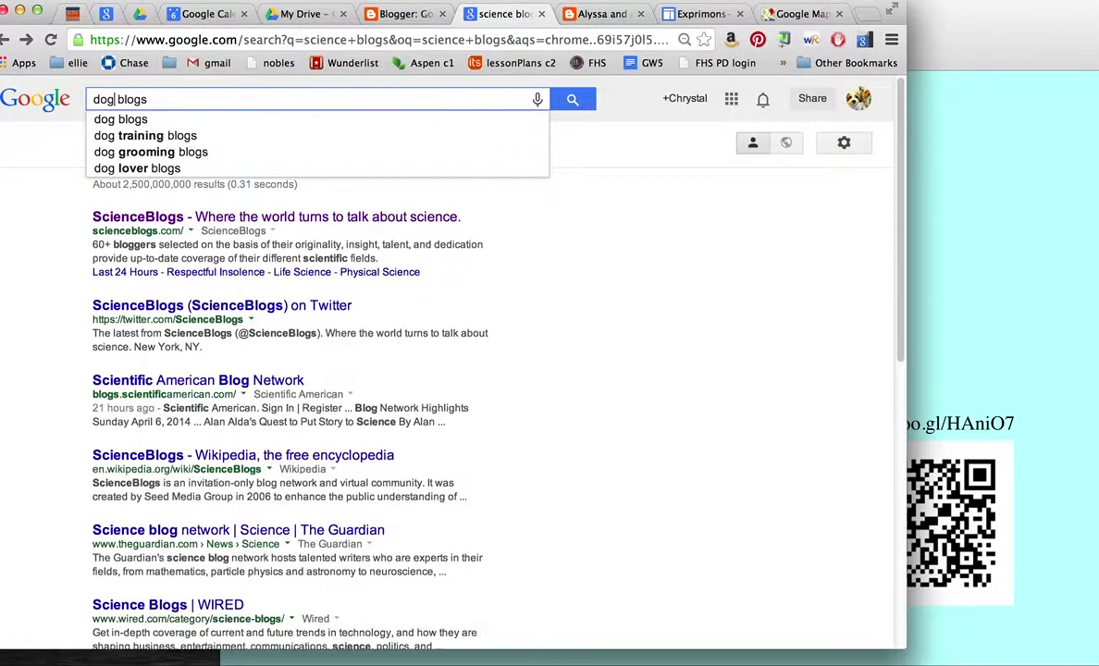
left_click(113, 99)
type("s")
key("Return")
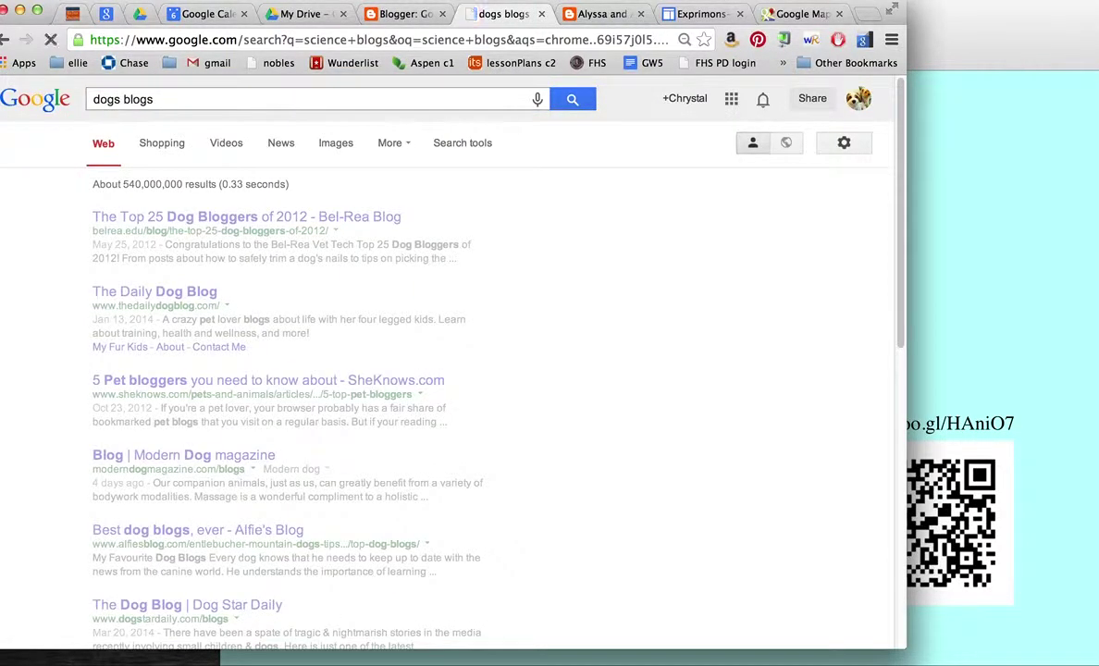
Step: Browse DogsBlog.com's adoption listings and select the site's web address
left_click(189, 217)
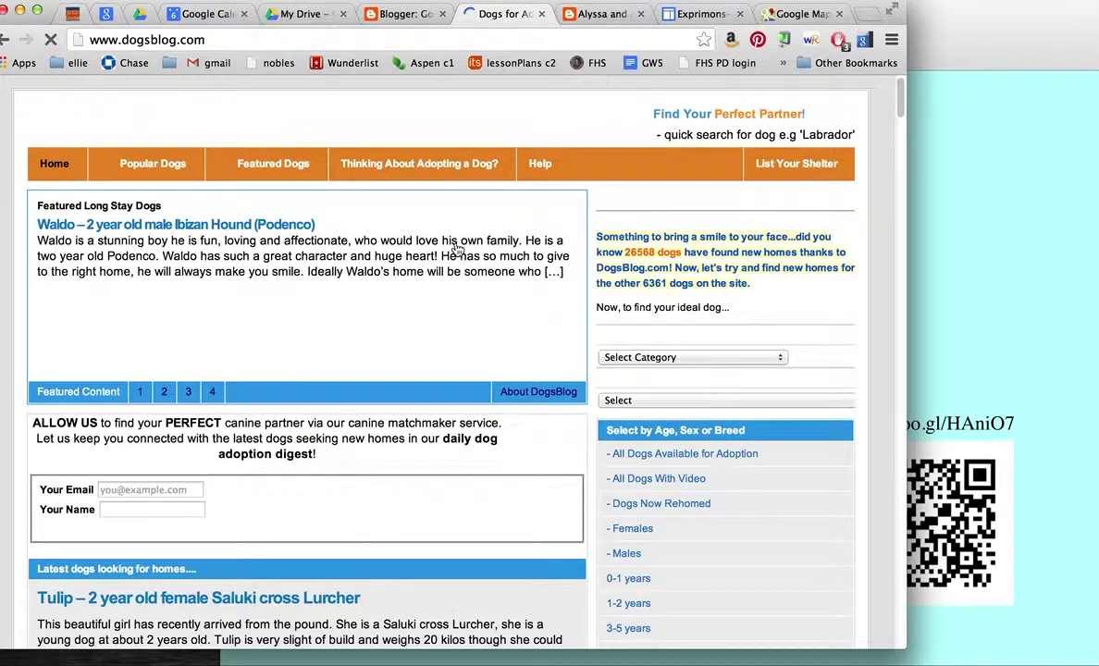
mouse_move(455, 248)
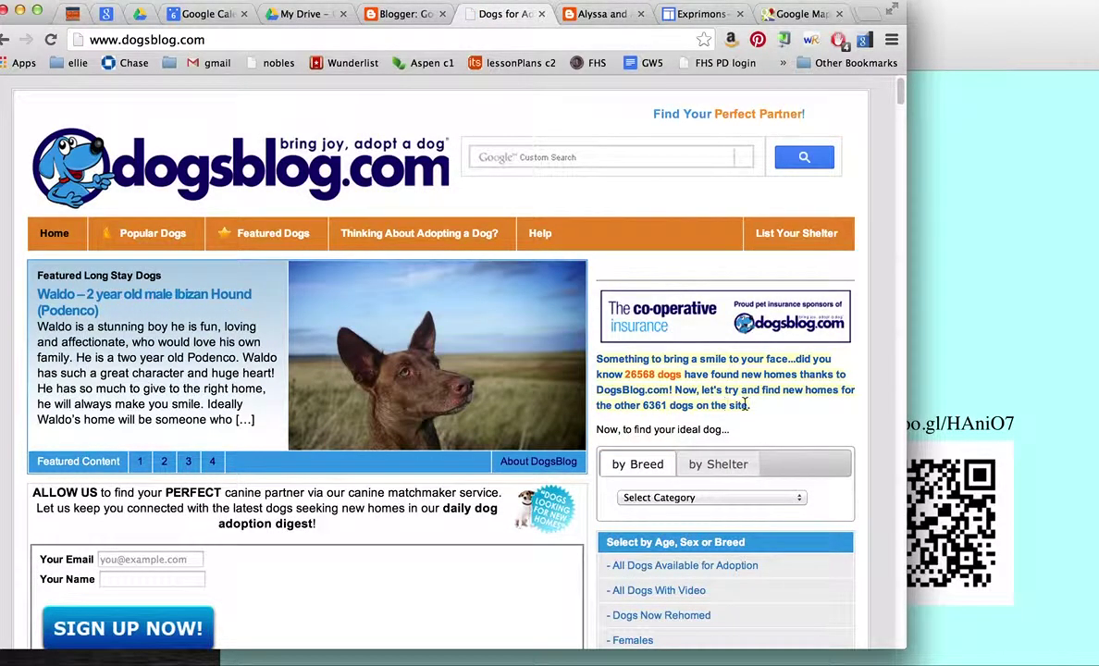
scroll(745, 404, "down", 10)
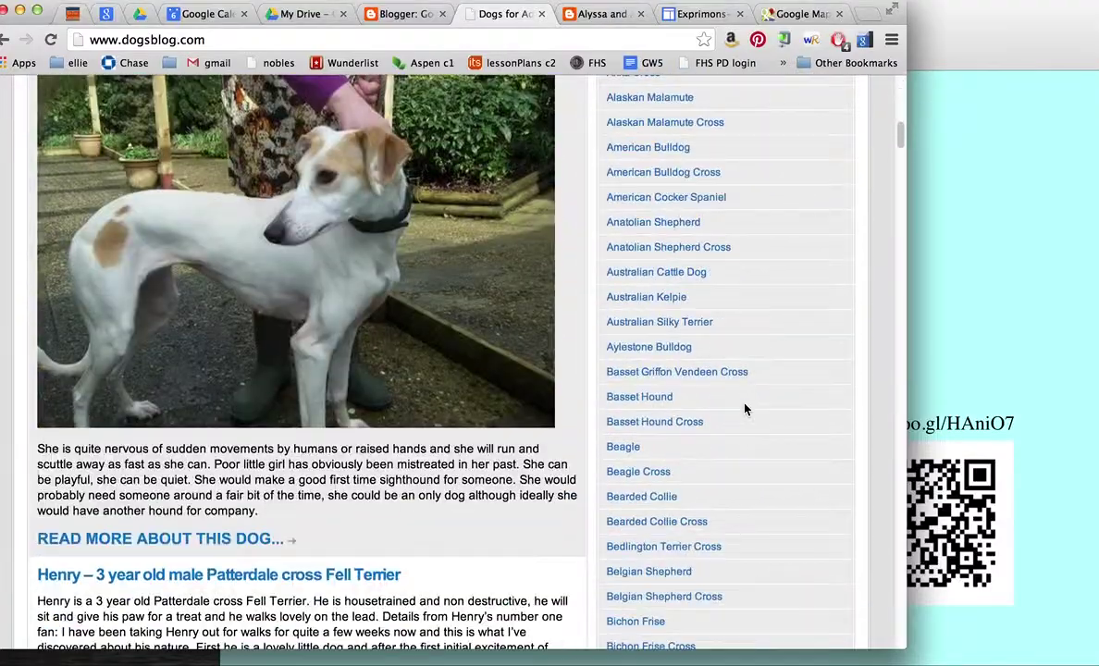
scroll(745, 409, "down", 15)
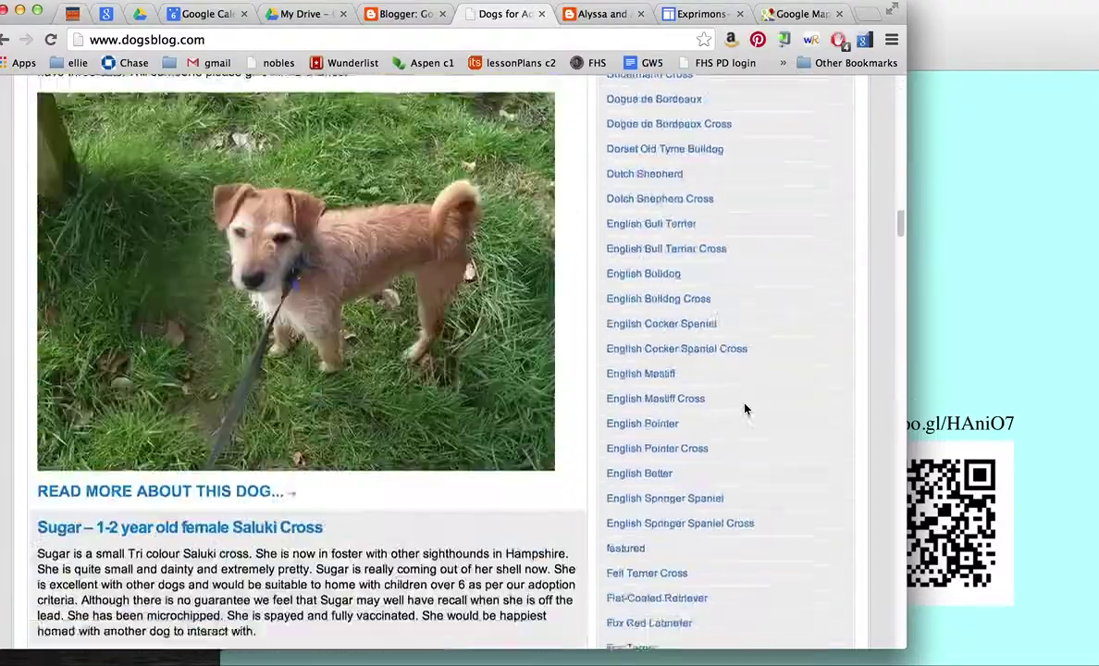
scroll(745, 409, "down", 15)
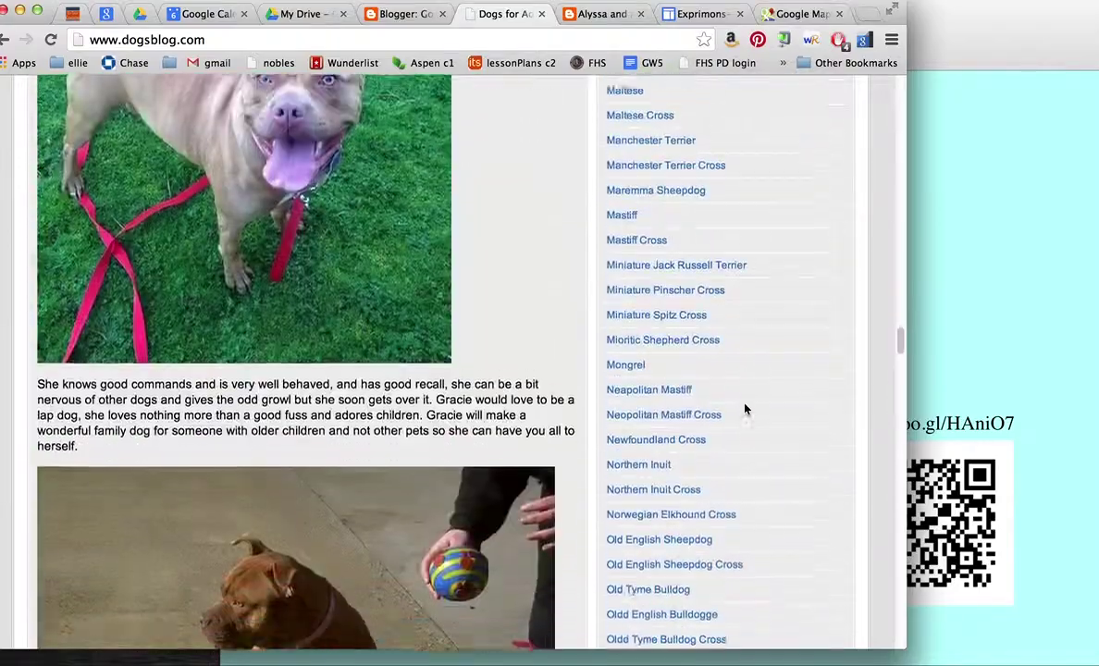
scroll(745, 409, "down", 15)
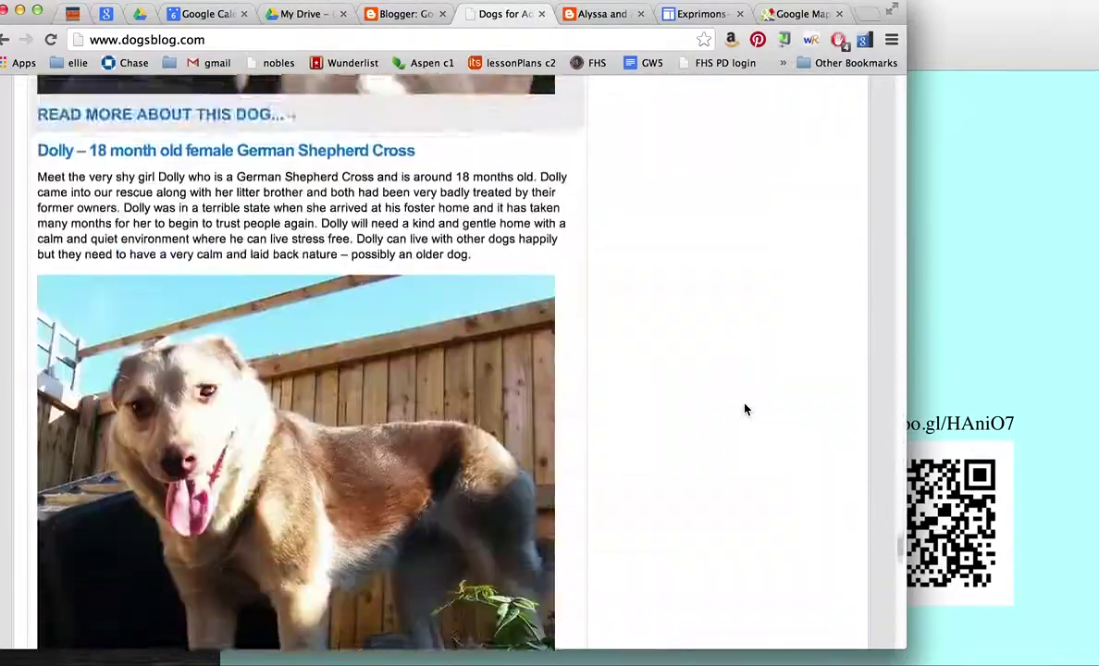
scroll(746, 409, "down", 10)
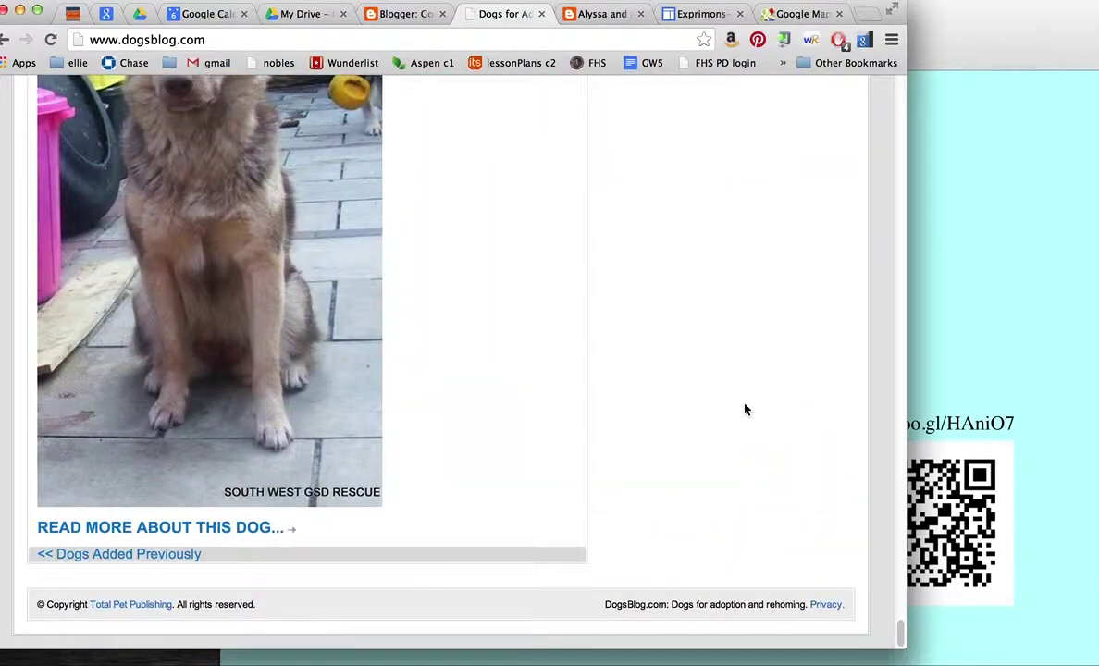
scroll(694, 300, "up", 15)
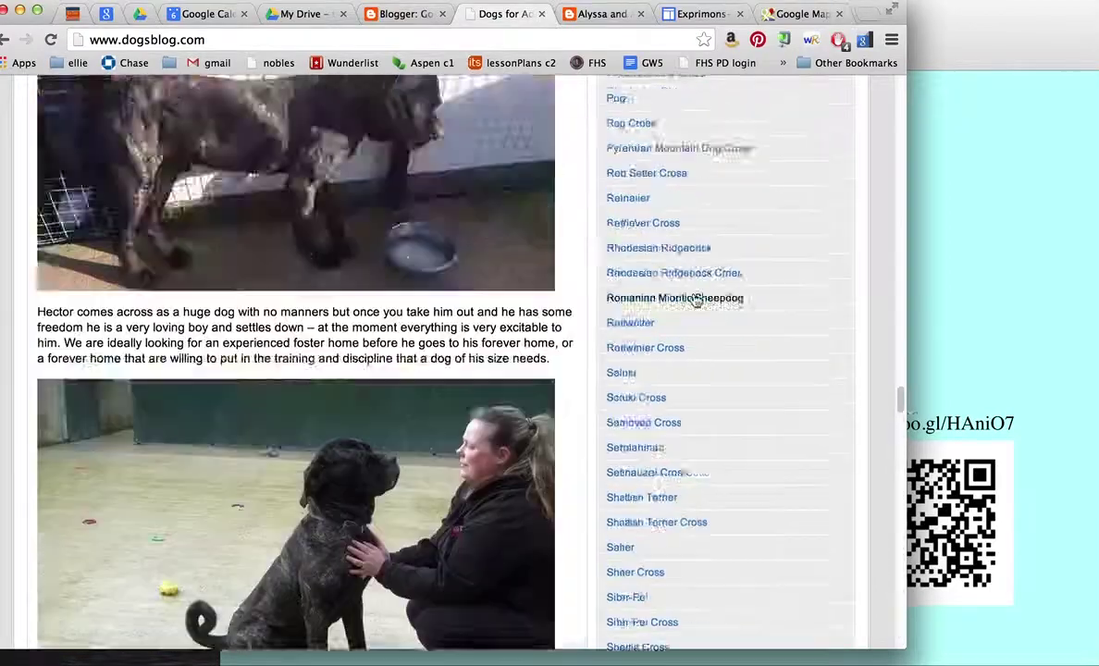
scroll(695, 300, "up", 5)
left_click(194, 39)
key("super+c")
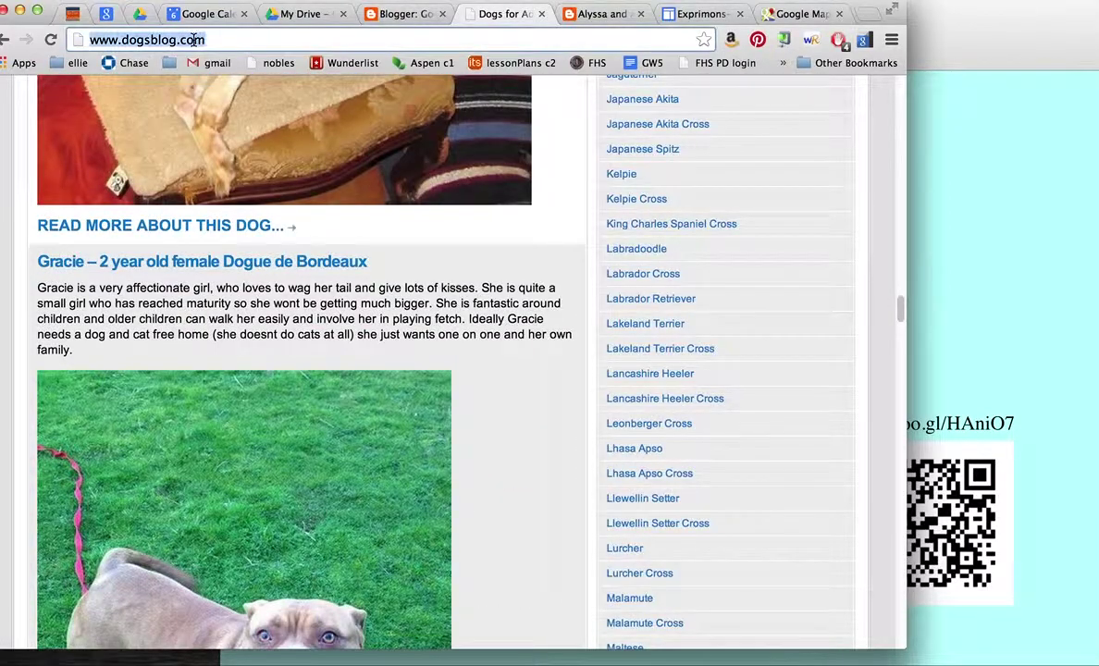
Step: Go to the Blogger home page and start adding a blog to the Reading List
left_click(417, 17)
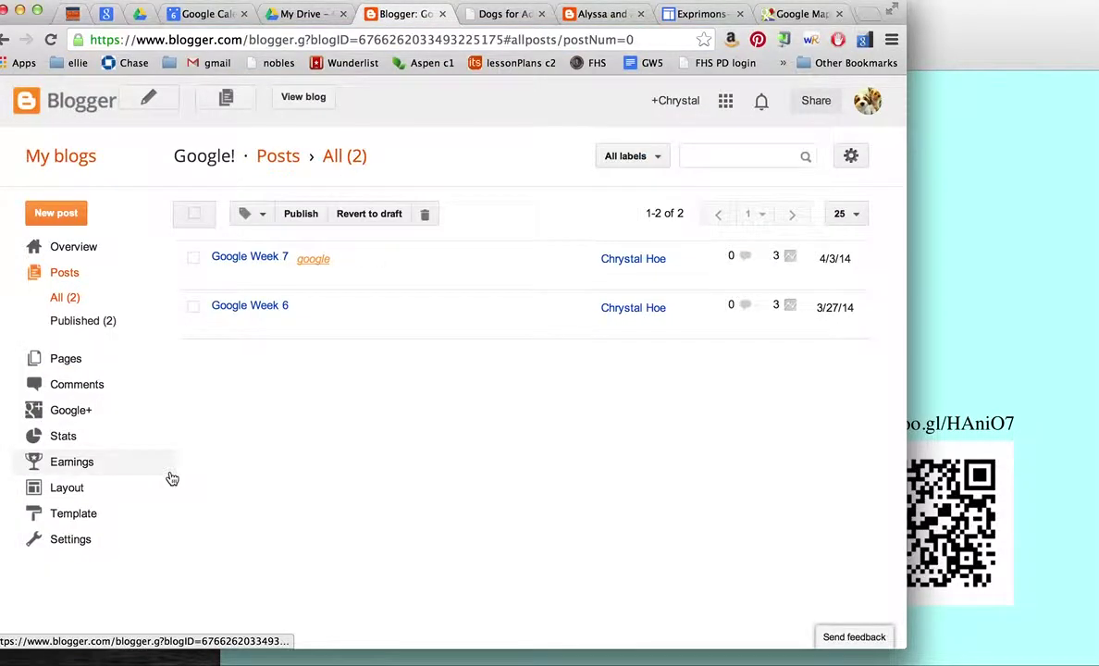
left_click(85, 159)
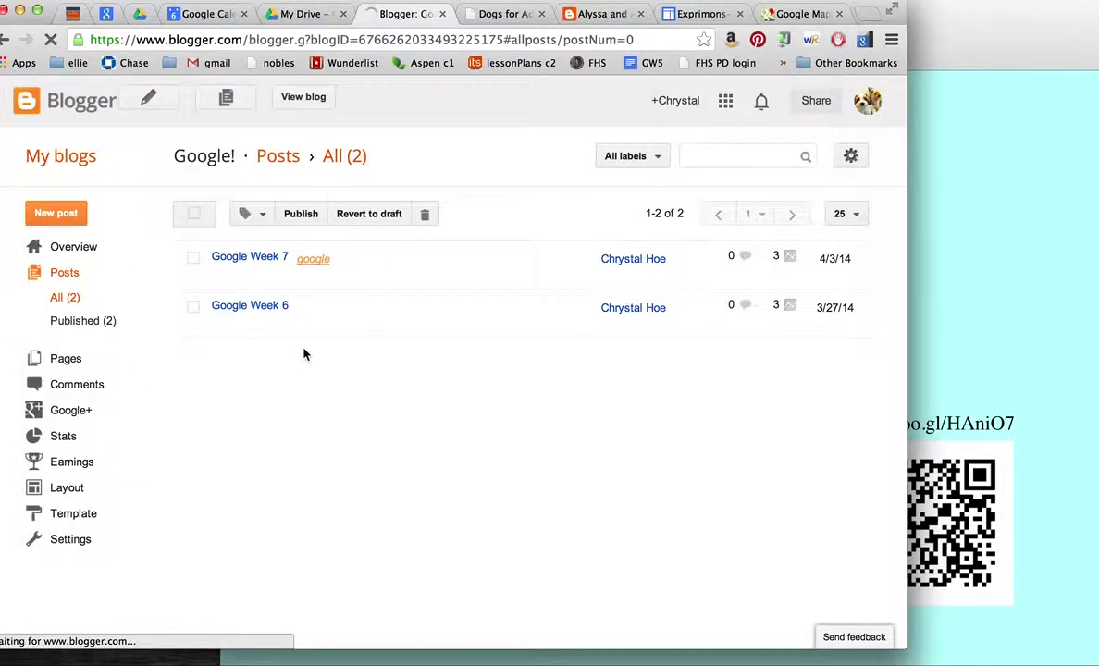
scroll(221, 417, "down", 3)
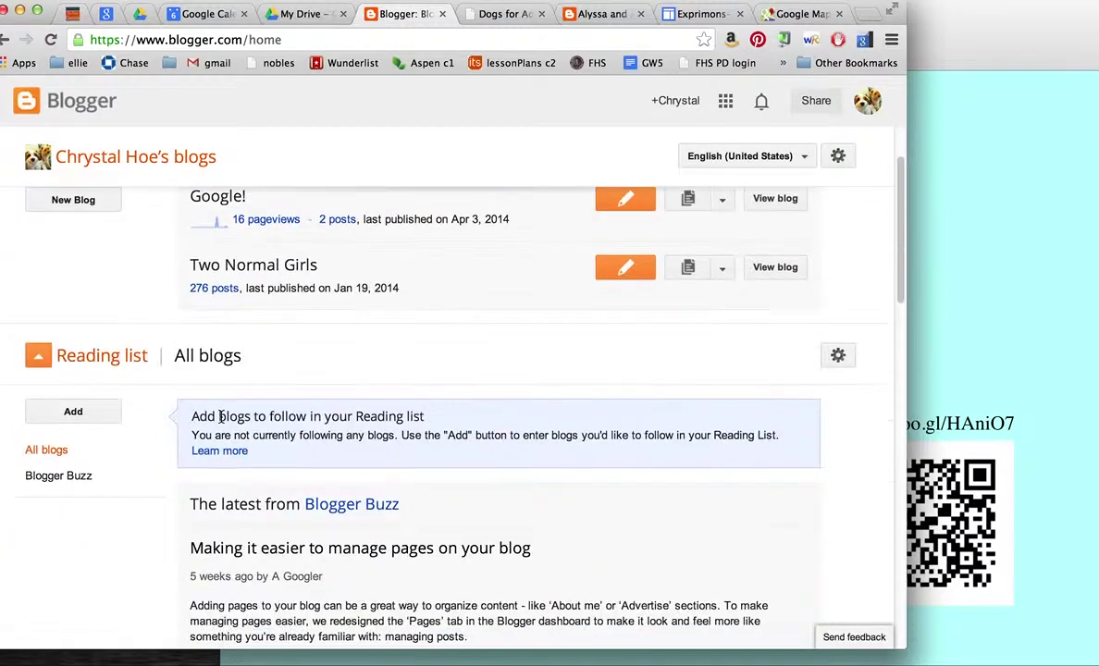
left_click(95, 418)
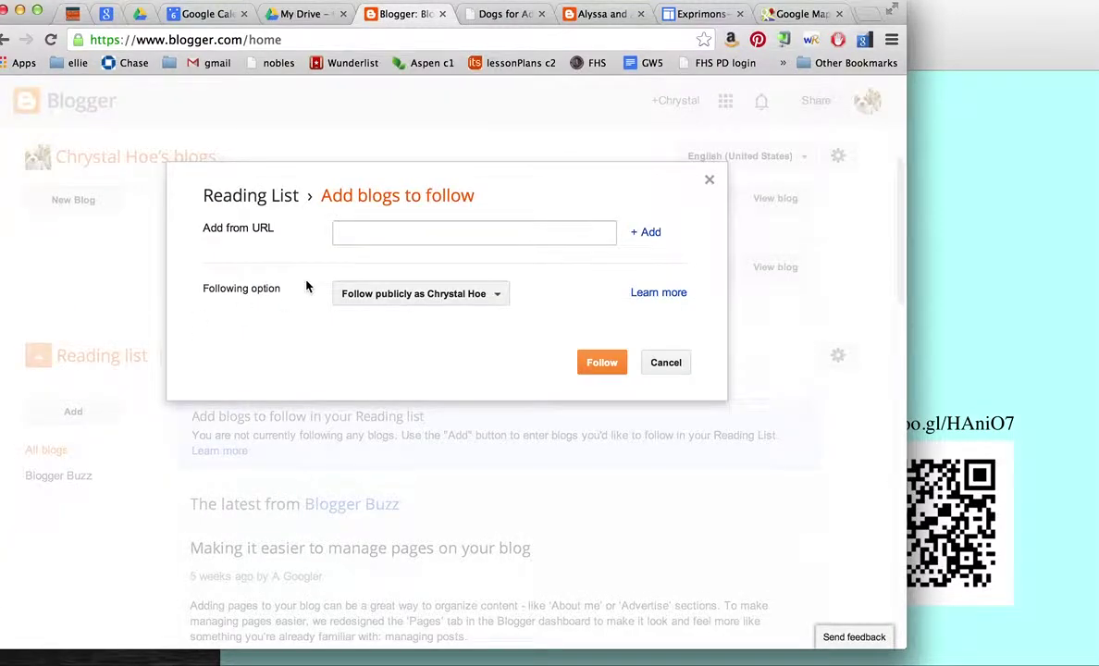
Step: Add the dogsblog.com address to the Reading list and follow the Dogs for Adoption & Rescue blog
key("super+v")
left_click(647, 233)
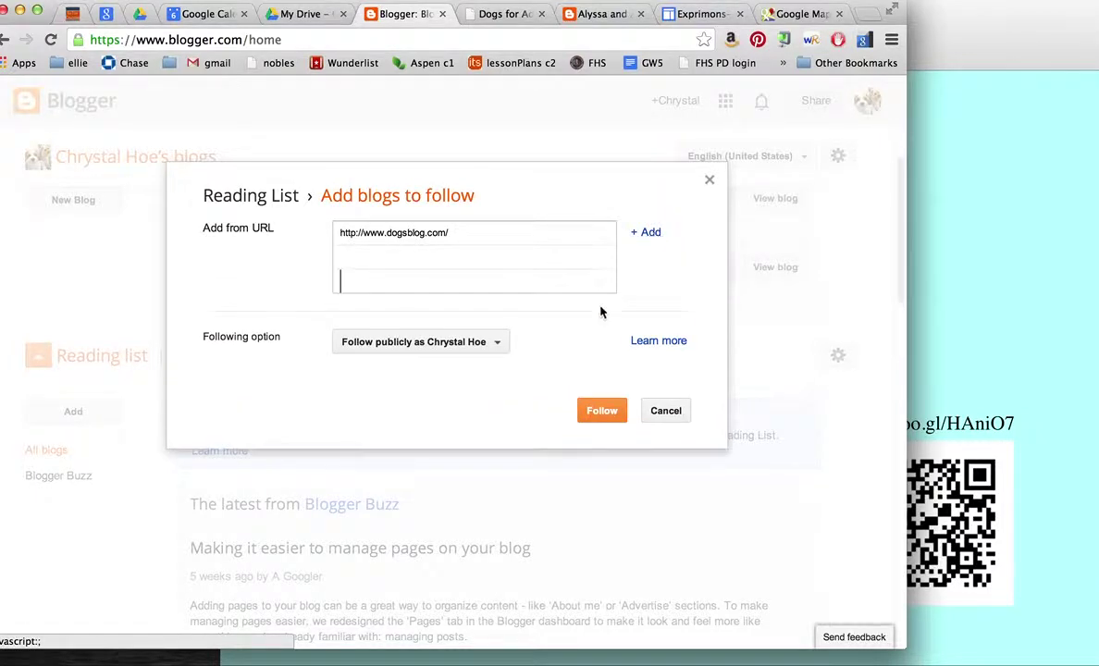
left_click(610, 410)
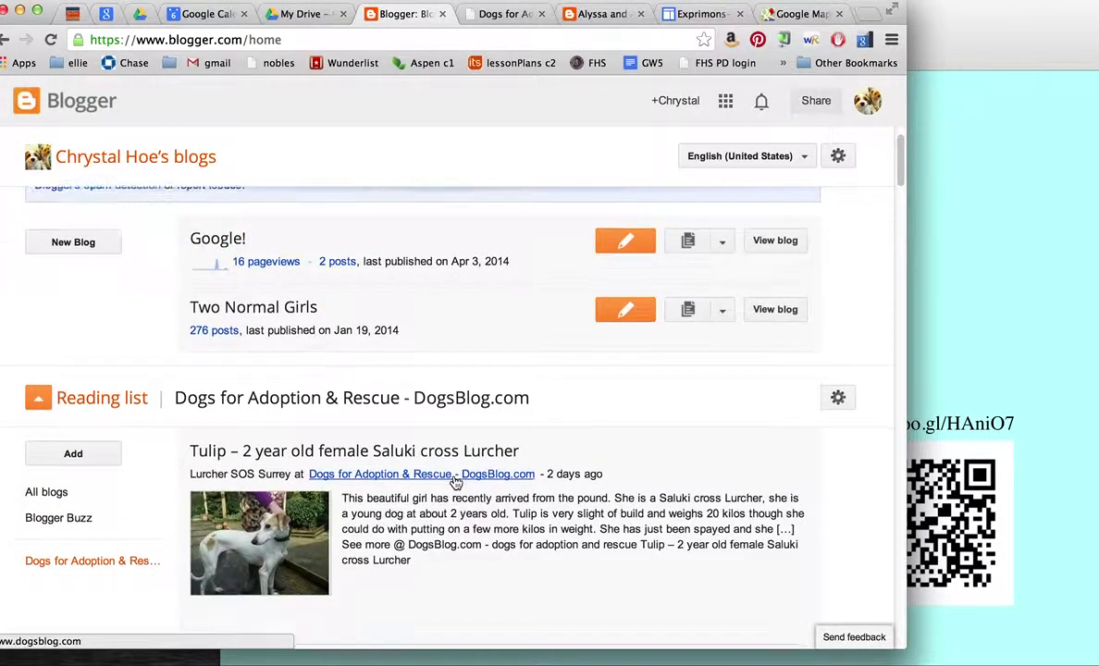
Step: Browse the DogsBlog feed's recent dog posts, then switch to the Alyssa and Adrena blog
scroll(455, 482, "down", 3)
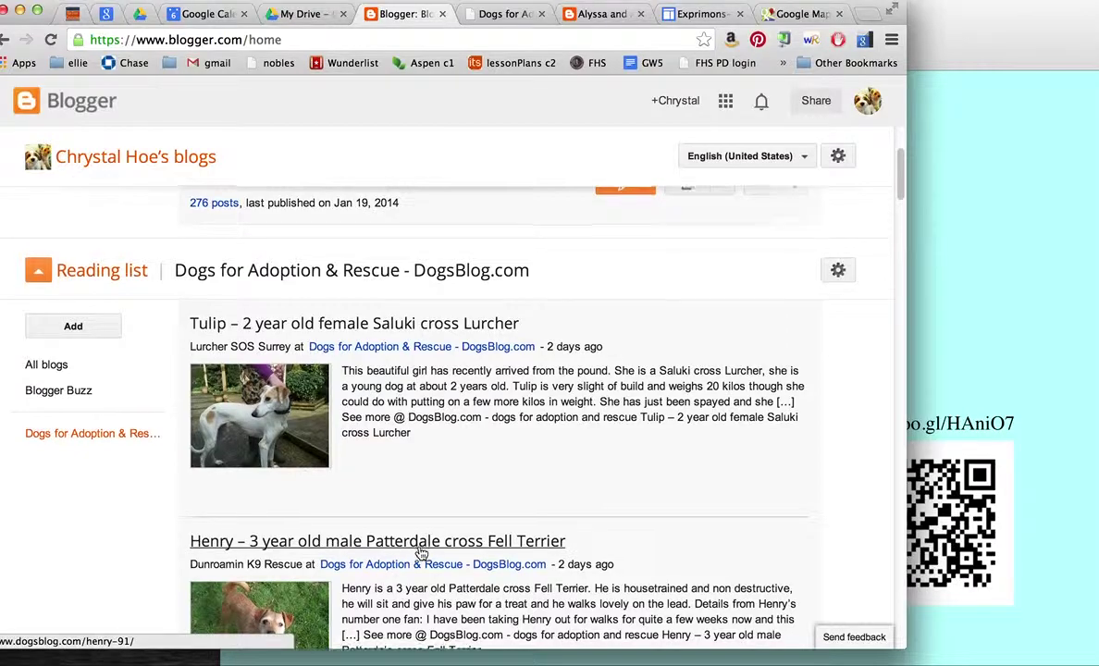
scroll(421, 553, "down", 10)
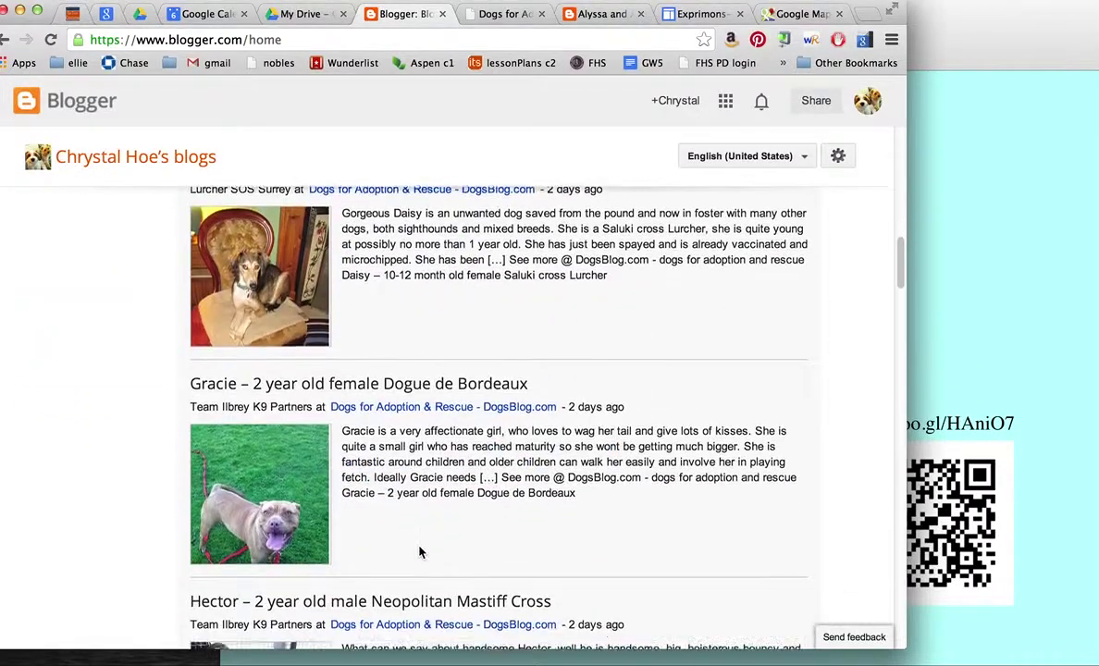
scroll(421, 552, "down", 5)
scroll(420, 552, "up", 20)
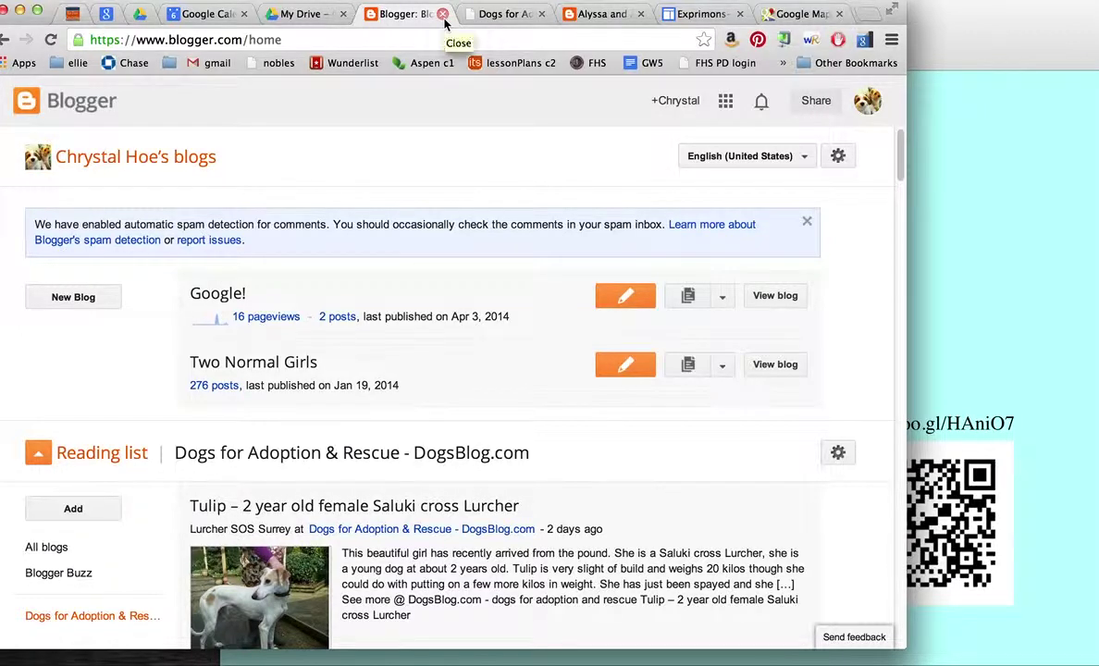
left_click(599, 15)
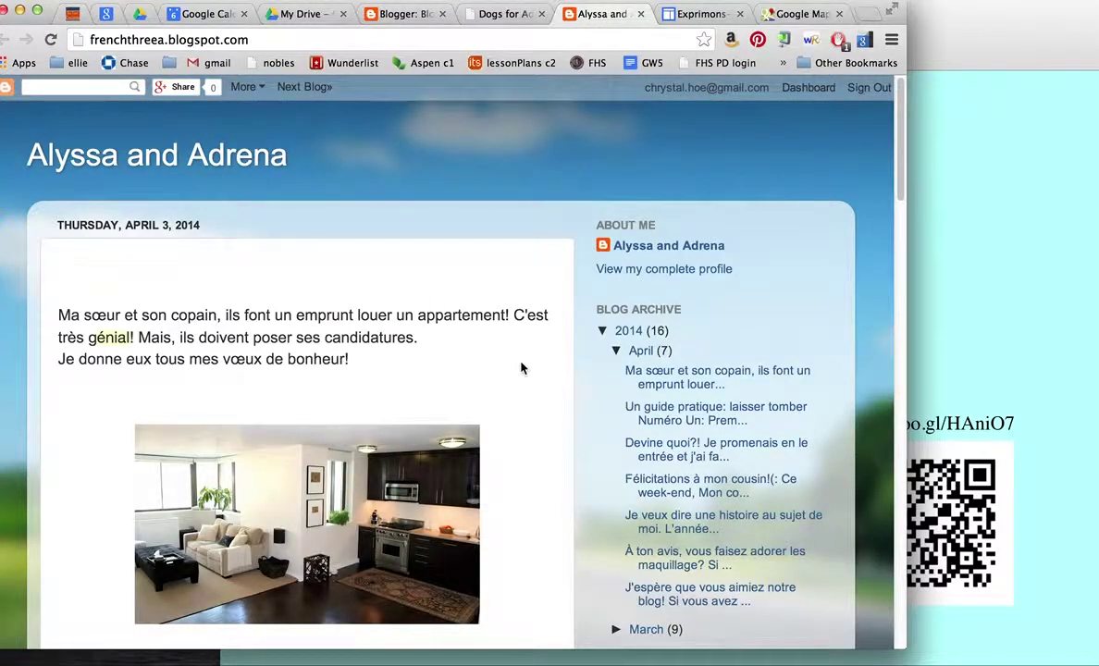
Step: Scroll through the Alyssa and Adrena posts and open the apartment-photo post's 'No comments' page
scroll(503, 470, "down", 2)
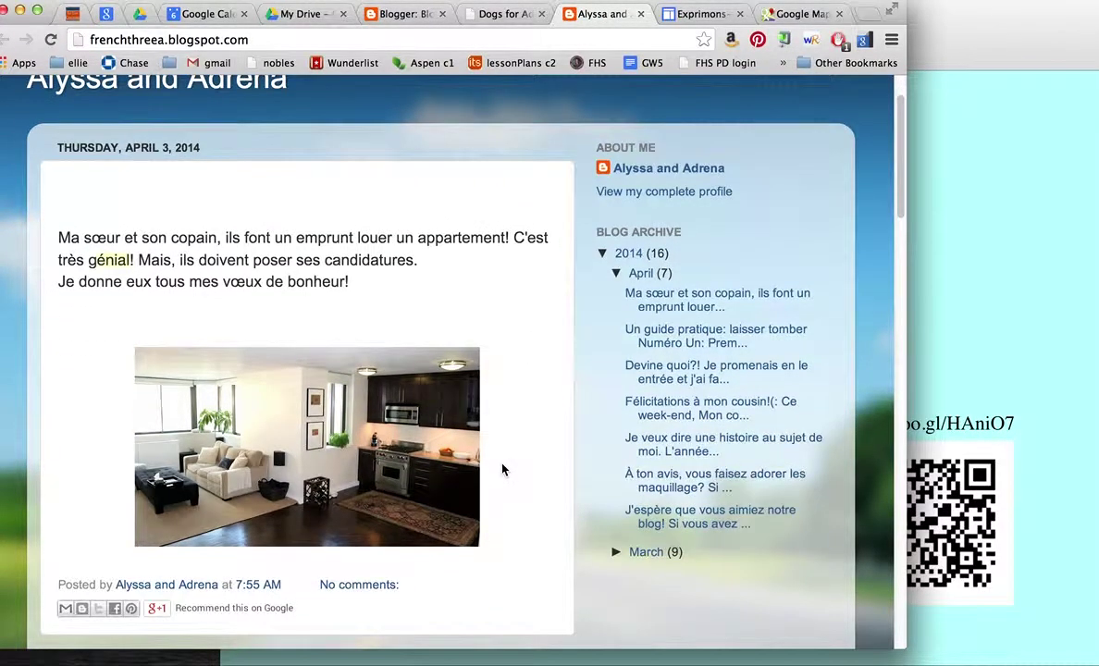
scroll(503, 470, "down", 6)
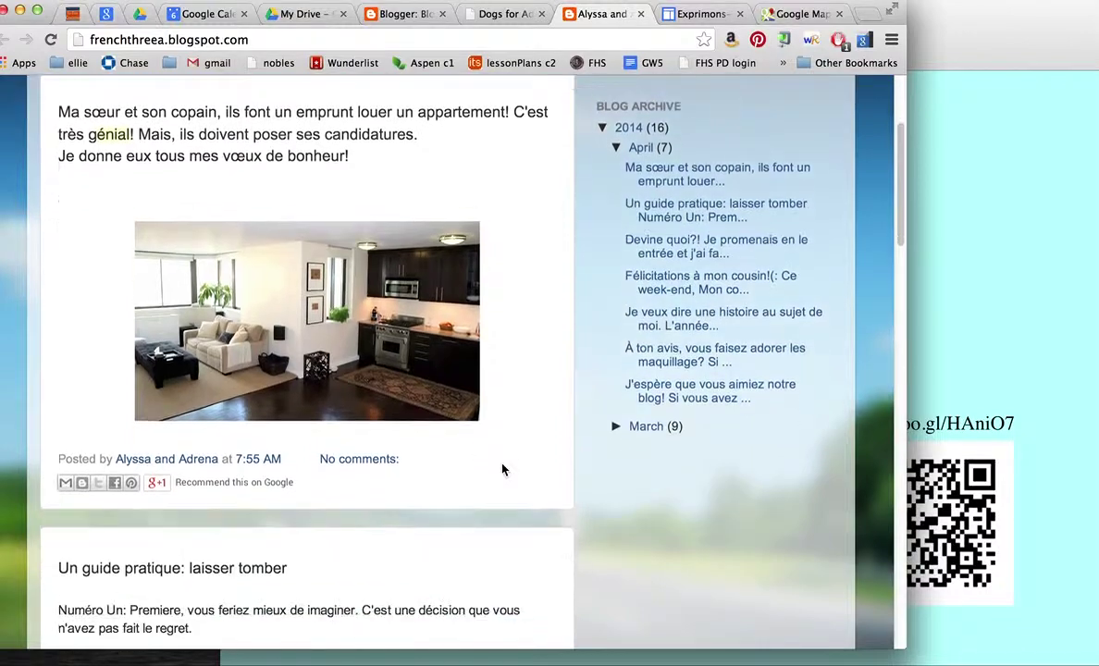
scroll(503, 470, "down", 5)
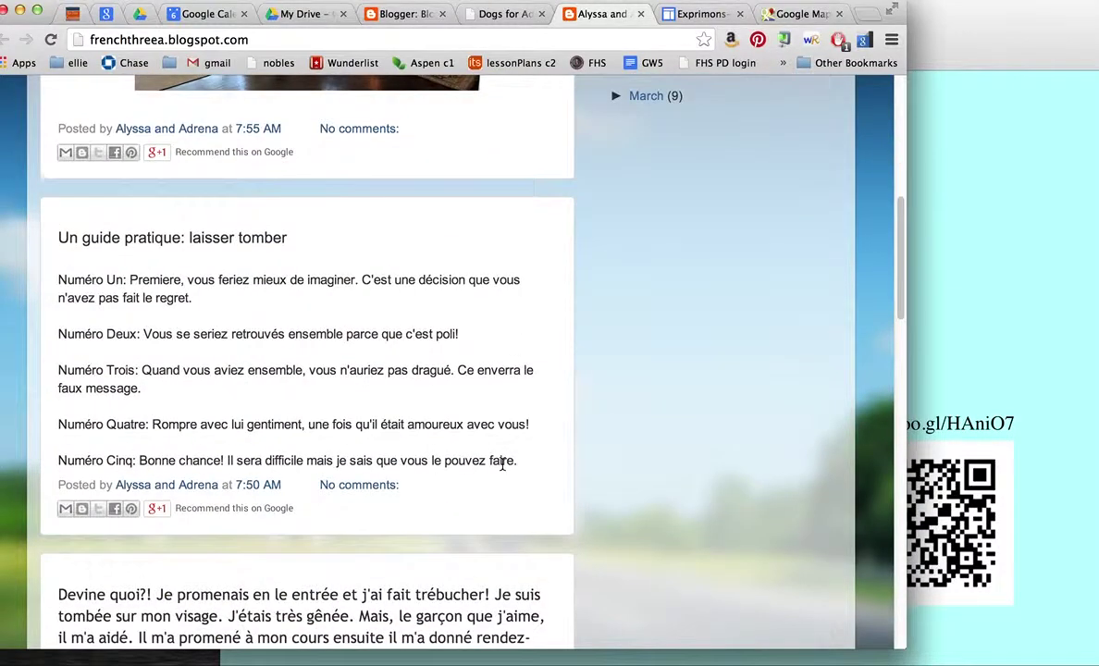
scroll(502, 467, "down", 2)
scroll(503, 470, "down", 5)
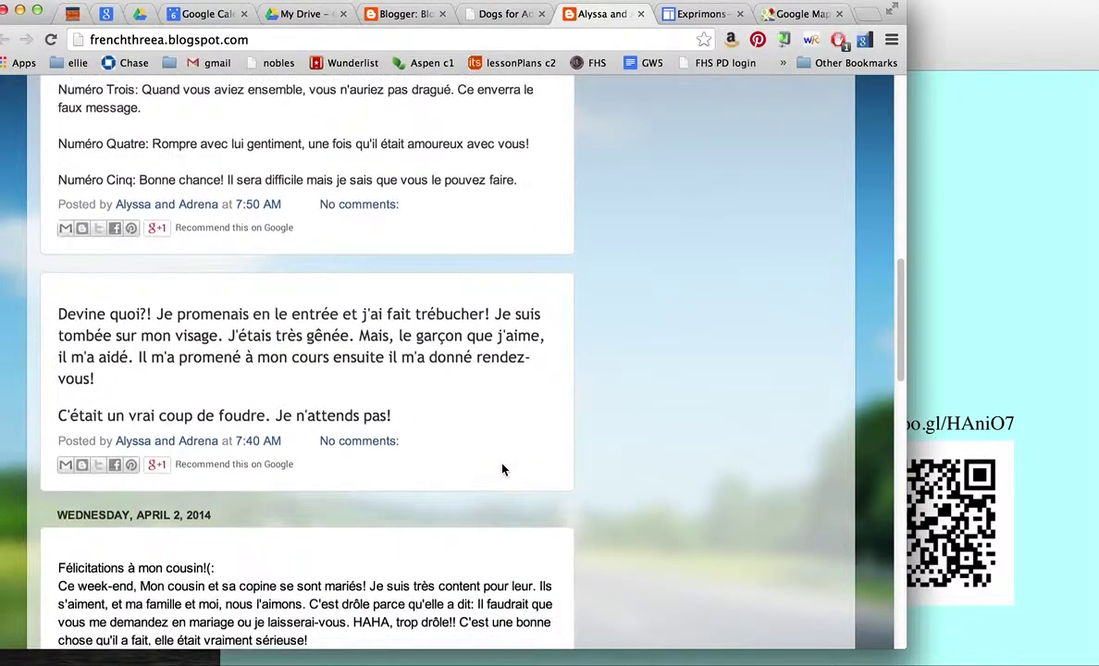
scroll(502, 470, "down", 9)
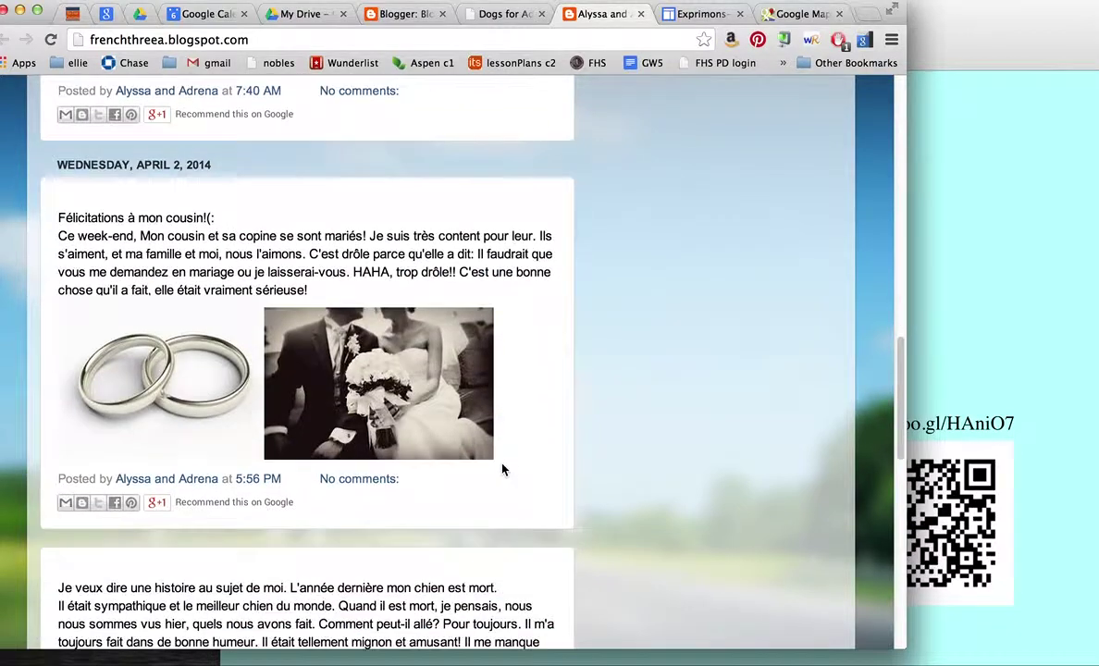
scroll(379, 398, "down", 4)
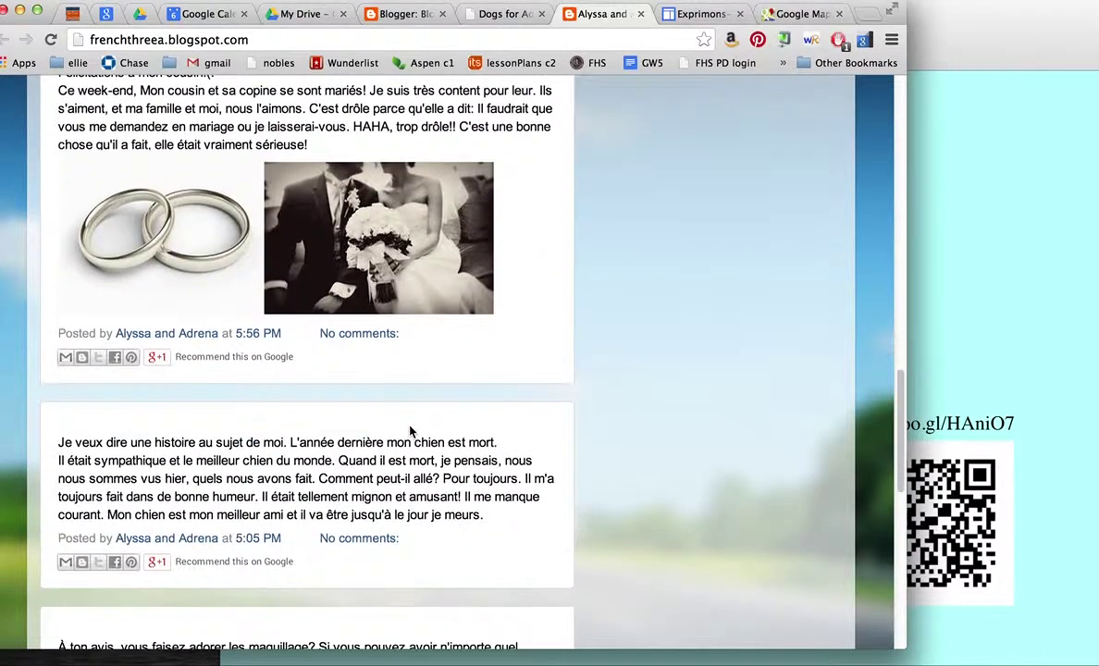
scroll(347, 399, "down", 4)
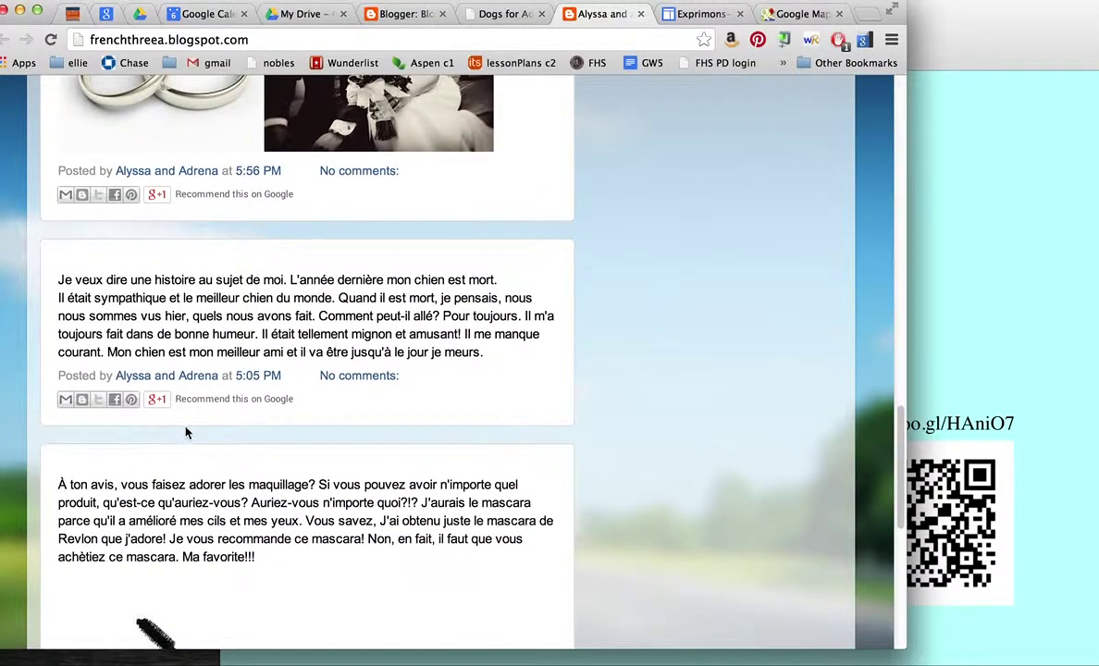
scroll(277, 434, "down", 8)
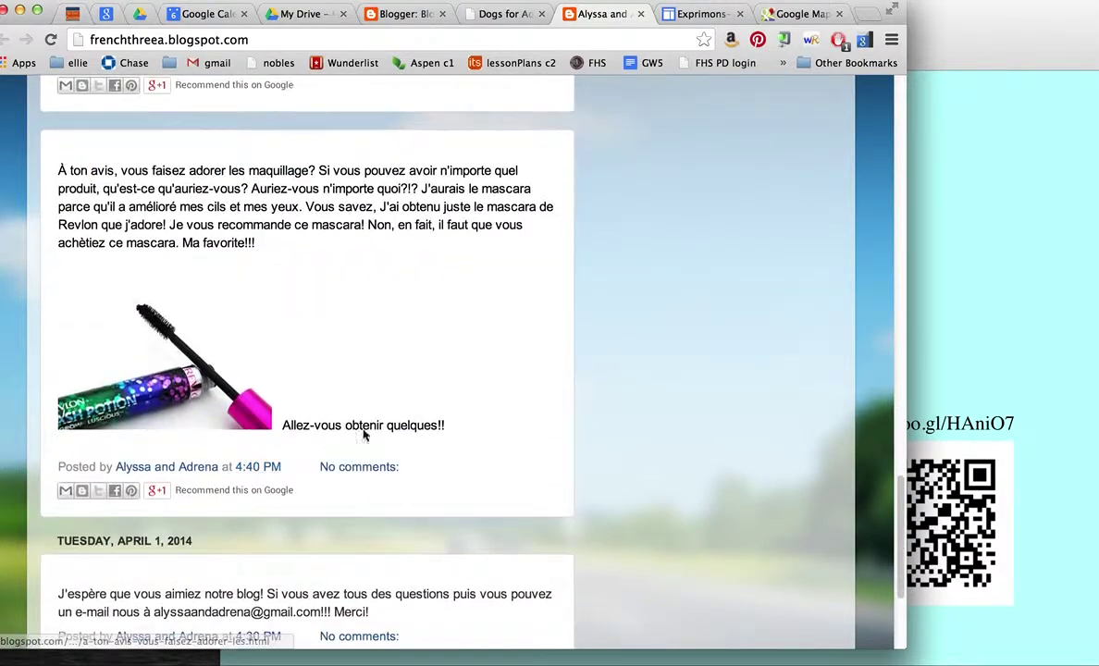
scroll(379, 431, "down", 5)
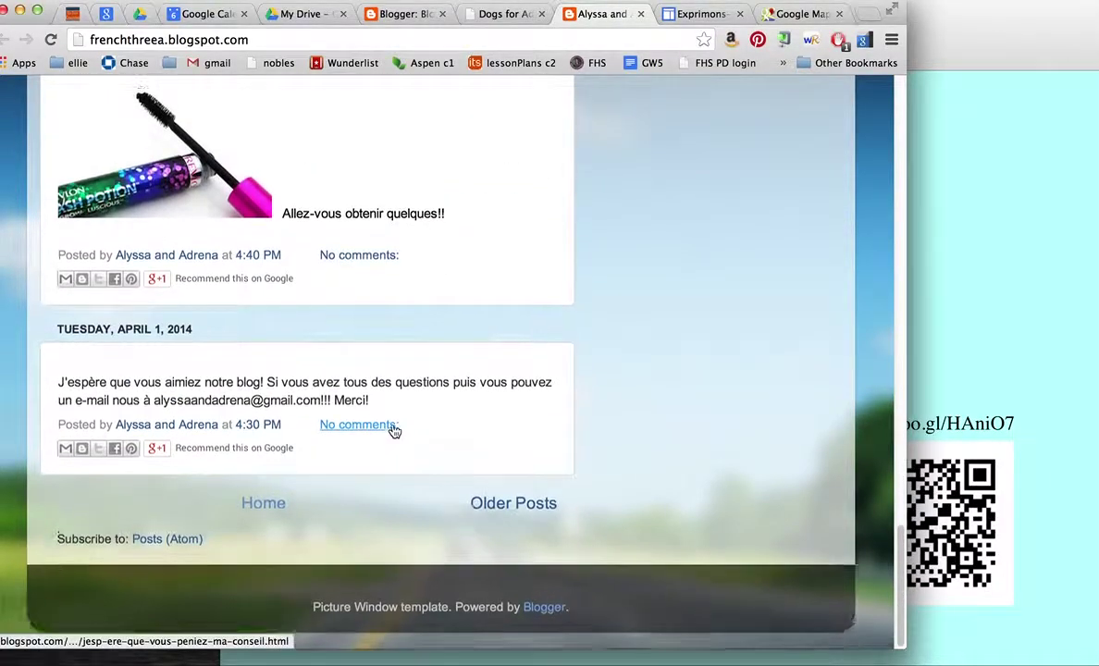
scroll(393, 428, "up", 20)
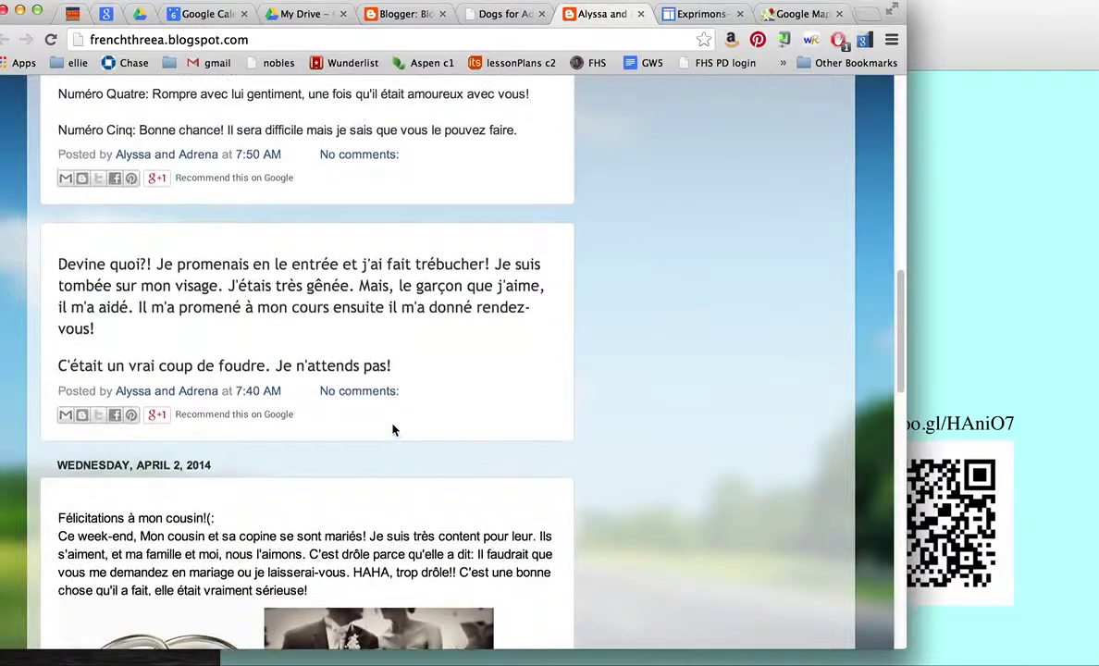
scroll(393, 429, "up", 7)
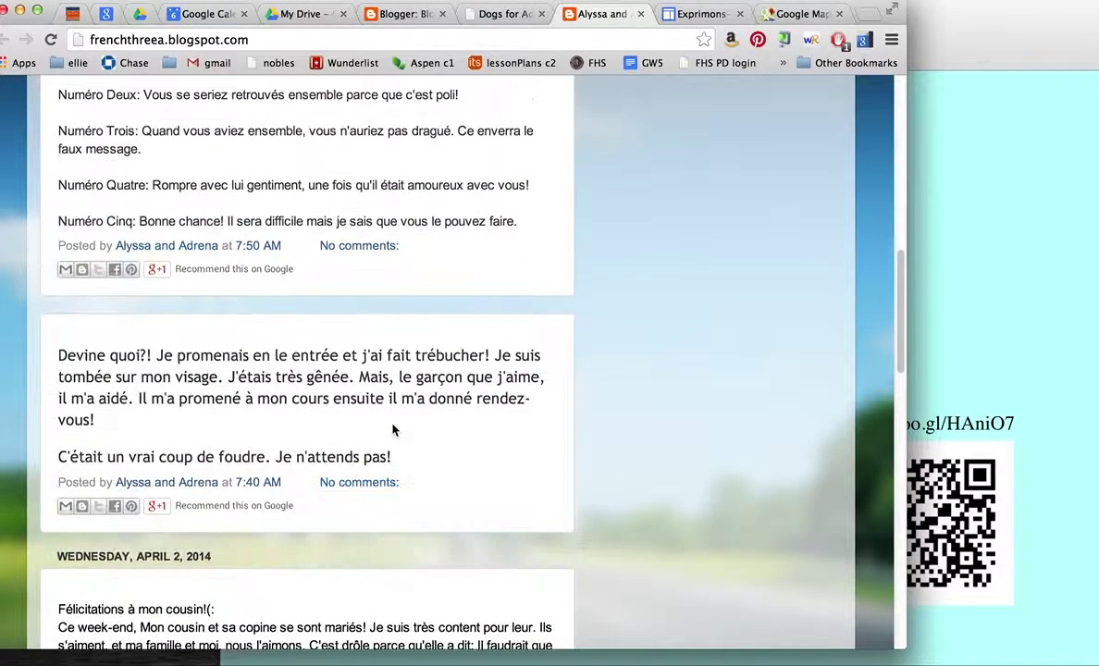
scroll(393, 430, "up", 8)
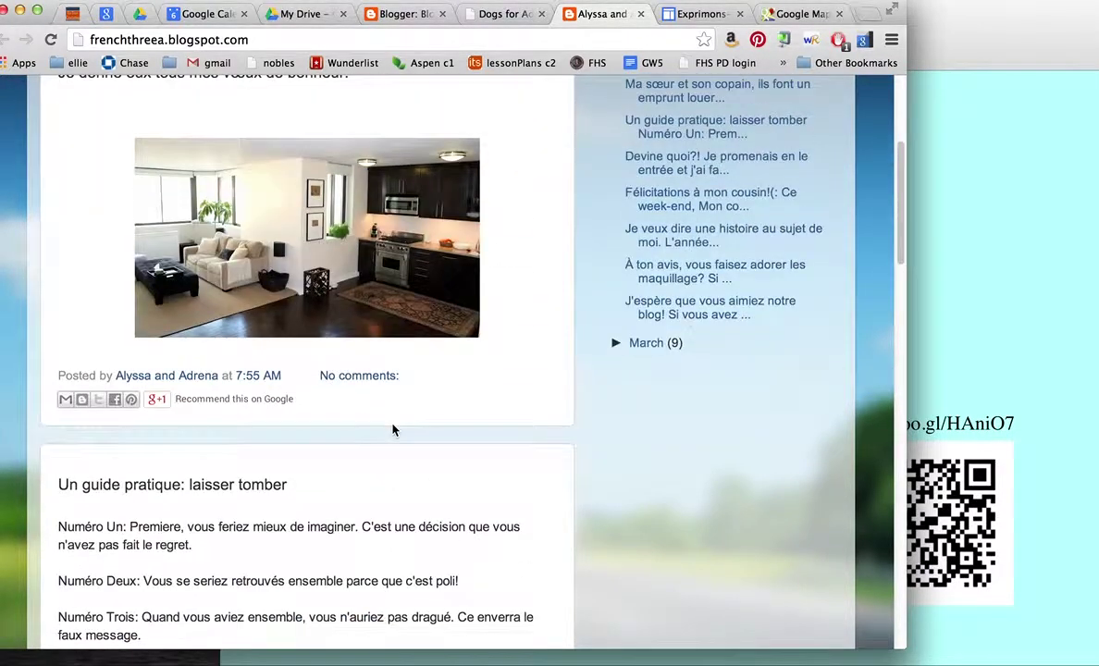
left_click(355, 383)
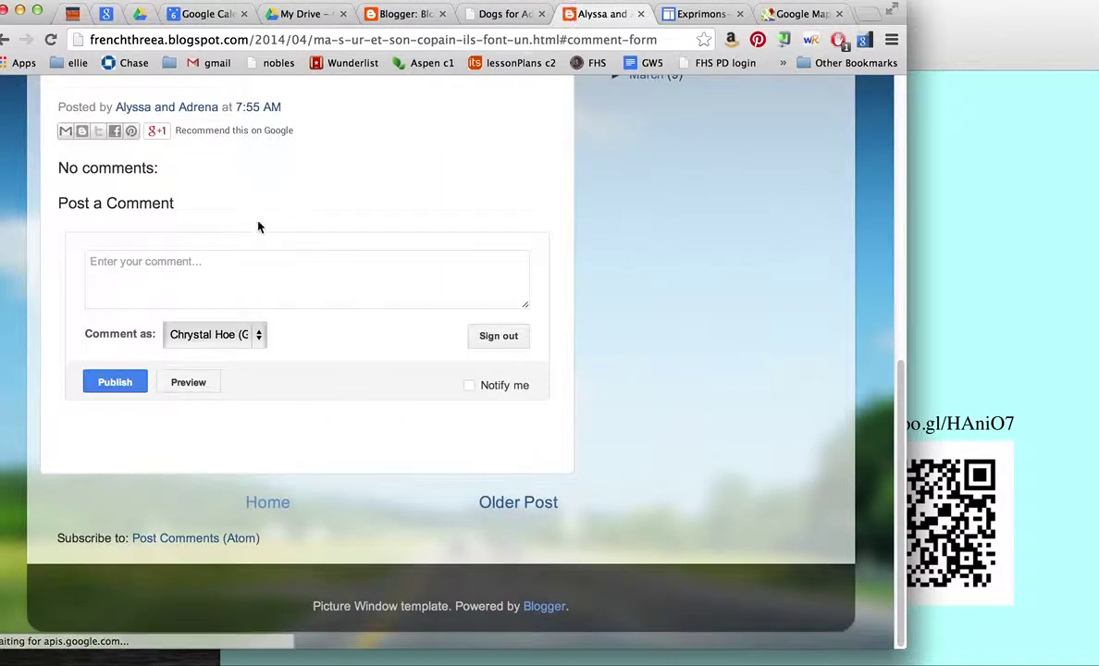
Step: Publish the comment 'Bon travail!' on the 'Ma sœur et son copain' post
left_click(265, 280)
type("Bo")
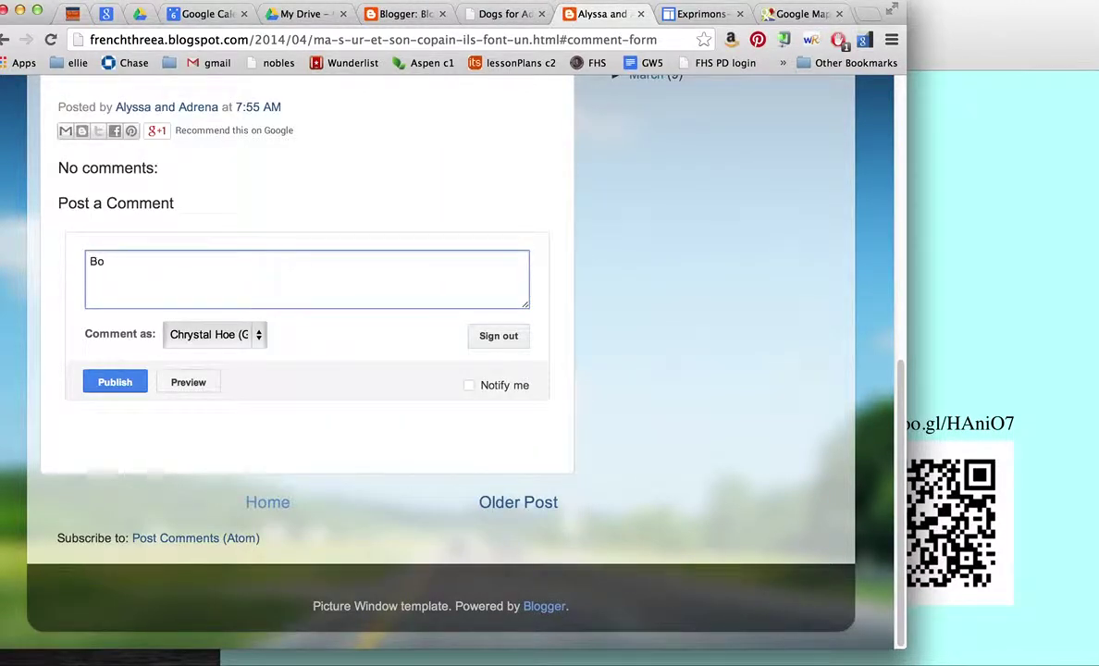
type("n travail!")
left_click(128, 383)
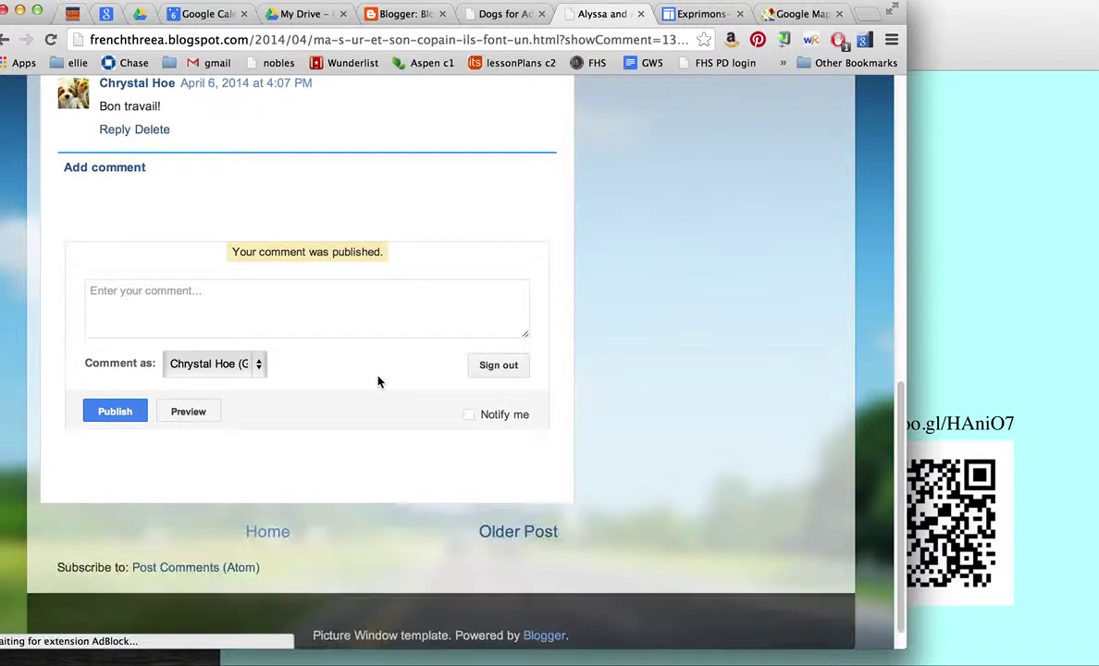
Step: Close the student blog post tab and the Le Subjonctif Exprimons-Nous tab
scroll(378, 381, "up", 5)
scroll(377, 381, "up", 2)
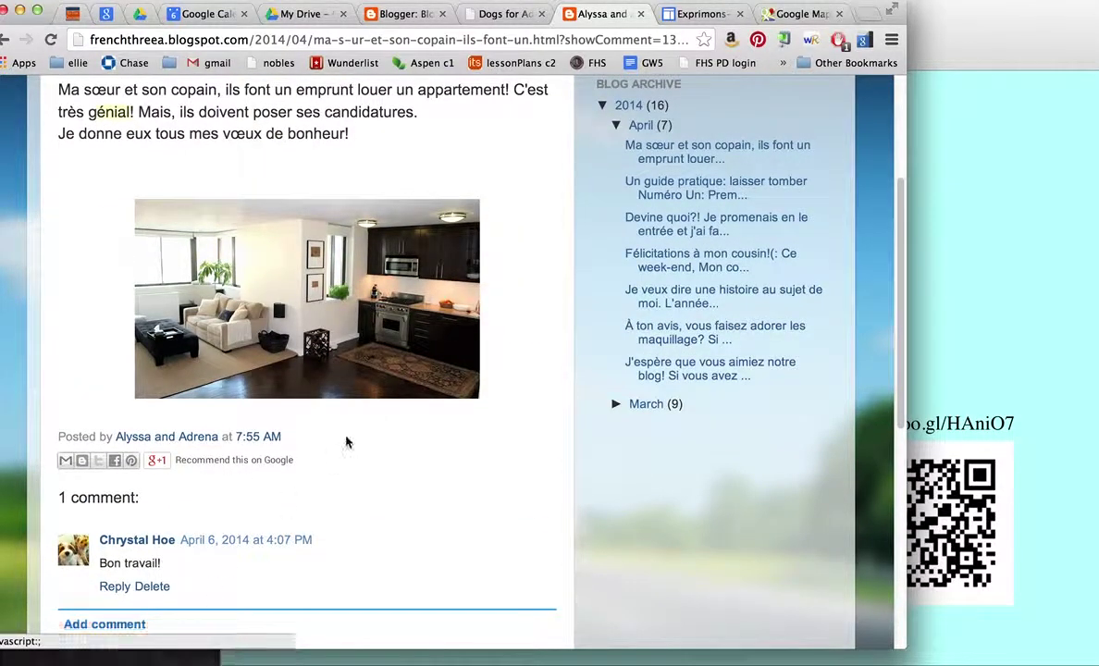
scroll(346, 441, "up", 5)
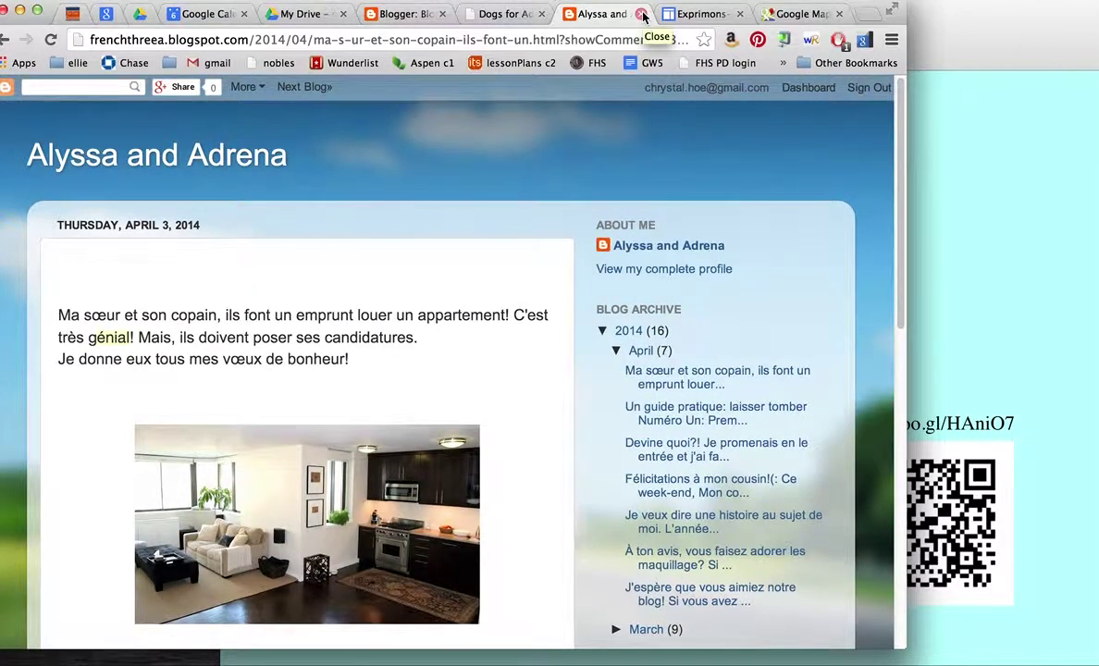
left_click(642, 15)
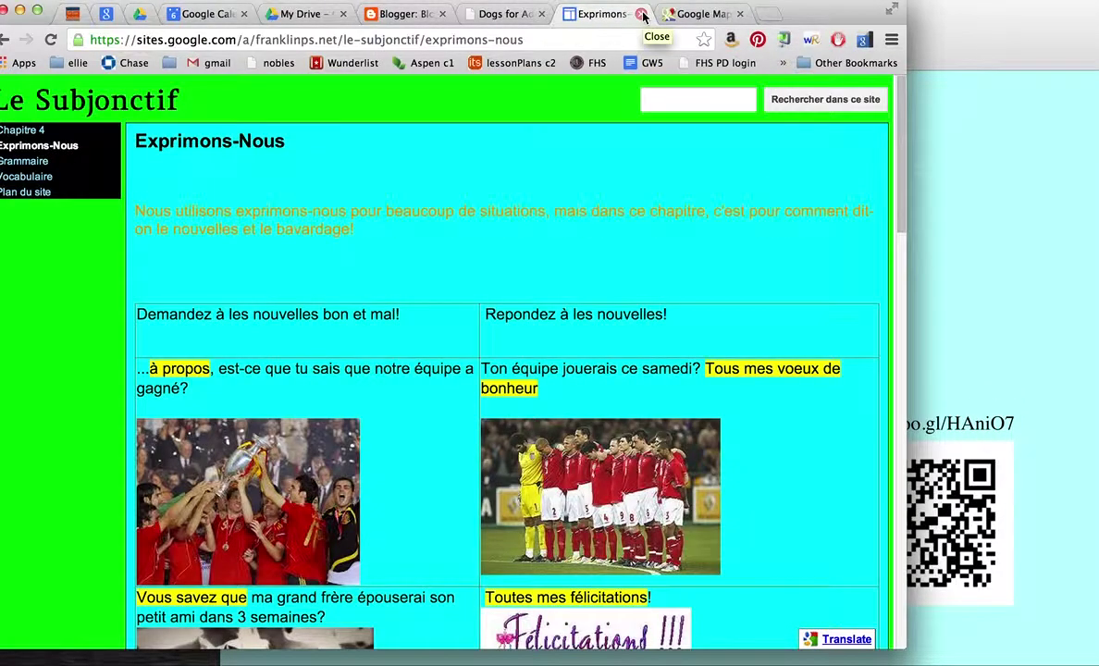
left_click(643, 15)
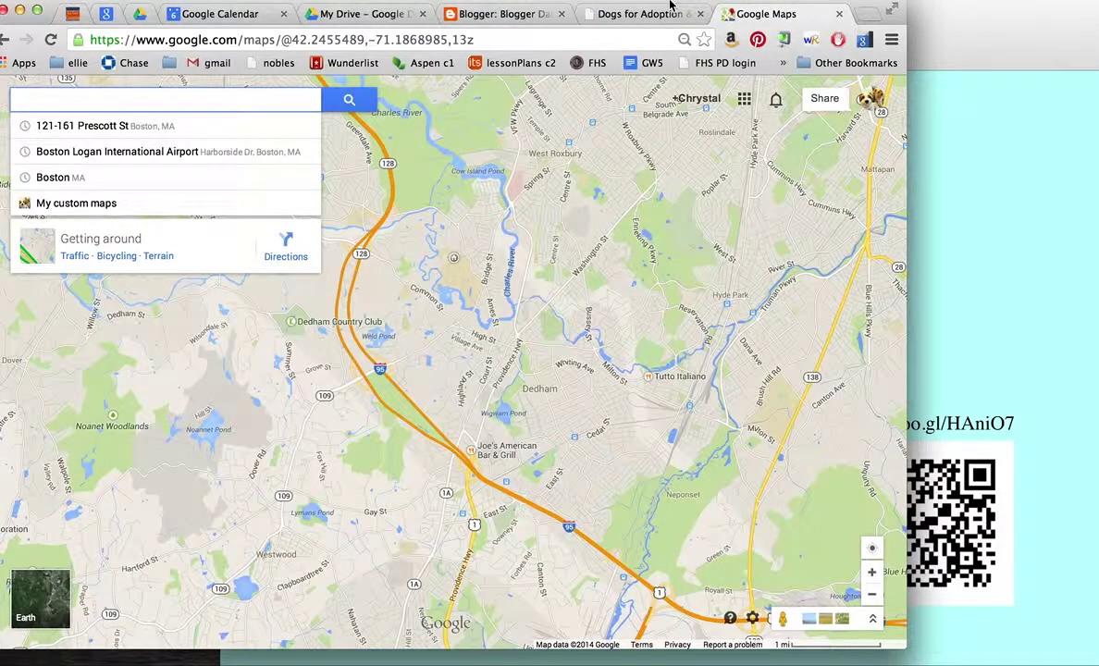
Step: Search Google for 'maps google' in the Blogger tab, then return to the Google Maps tab
left_click(533, 20)
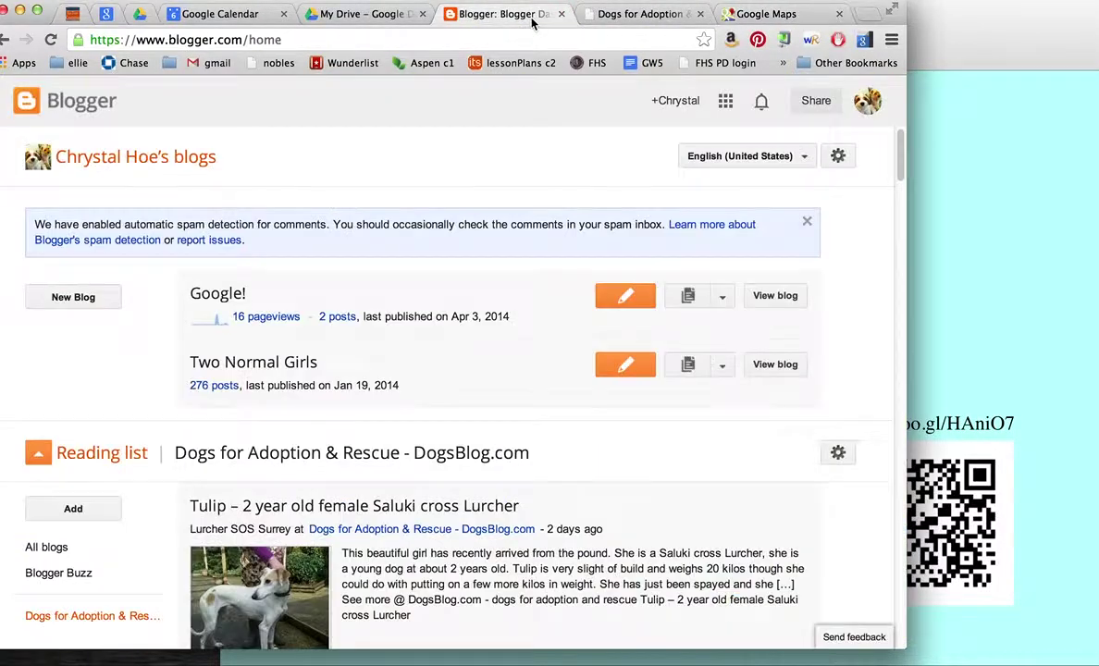
left_click(725, 100)
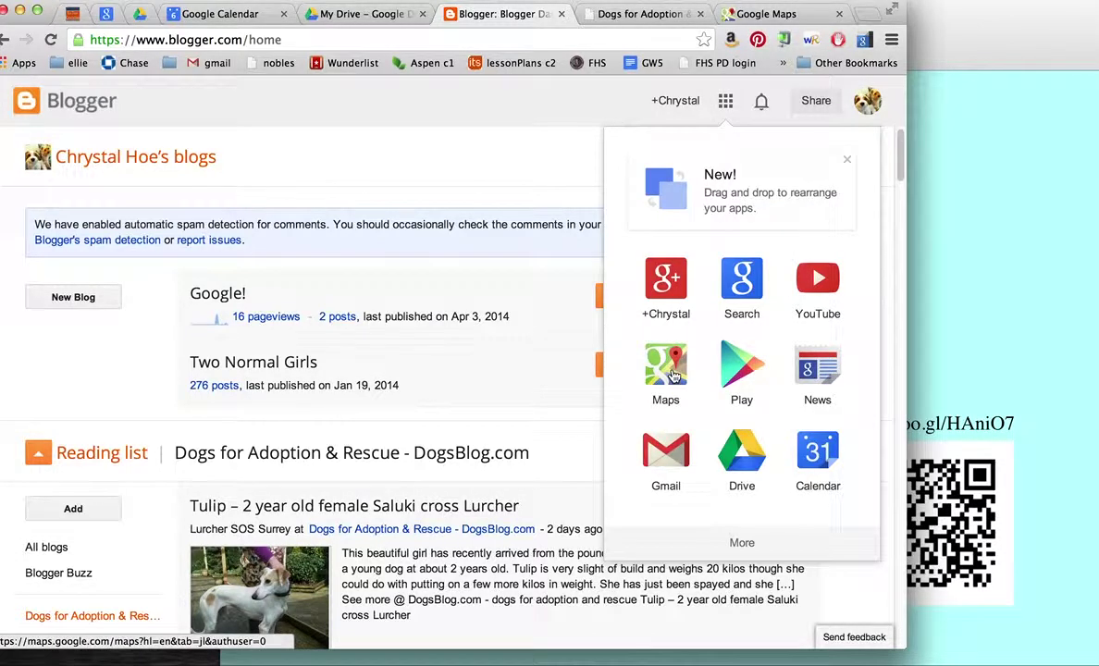
left_click(498, 37)
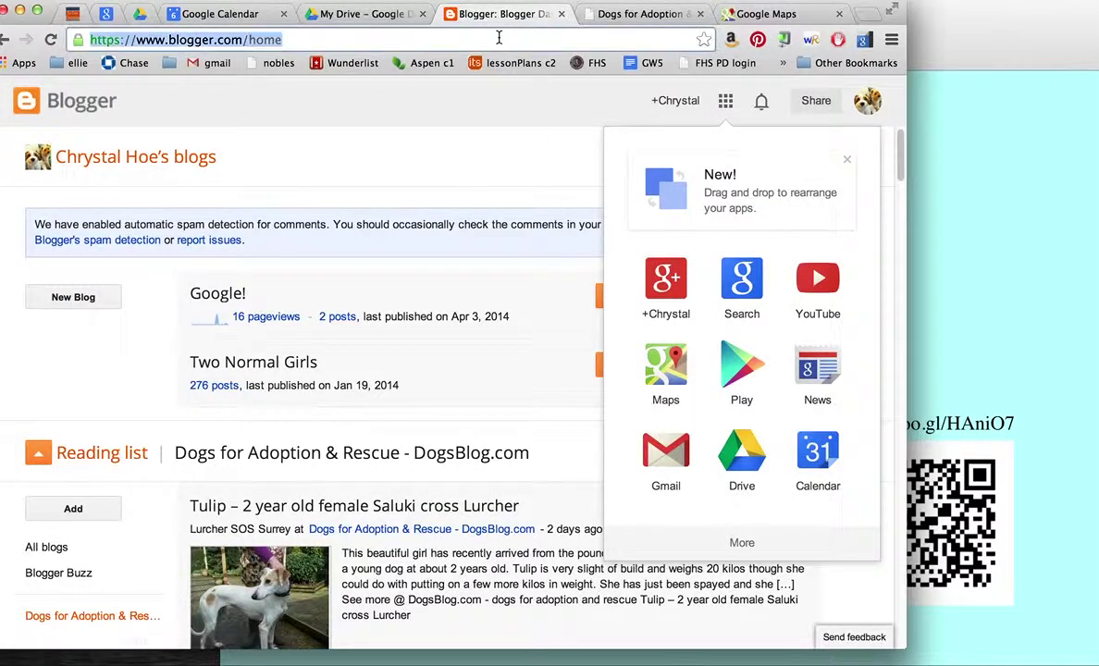
type("maps ")
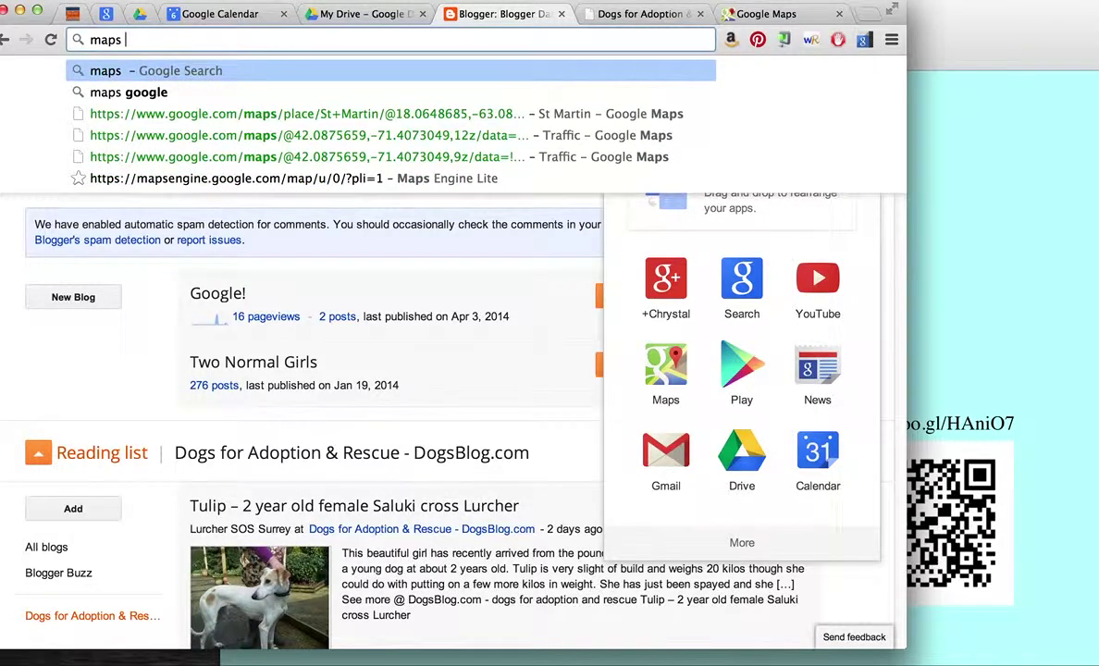
type("google")
key("Return")
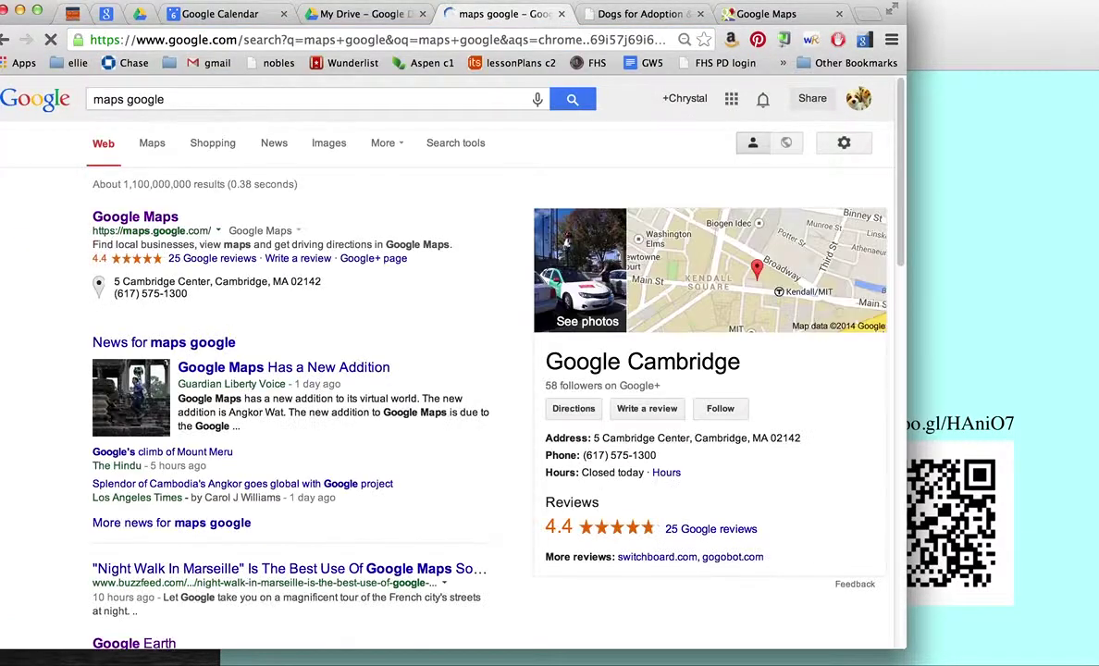
left_click(744, 16)
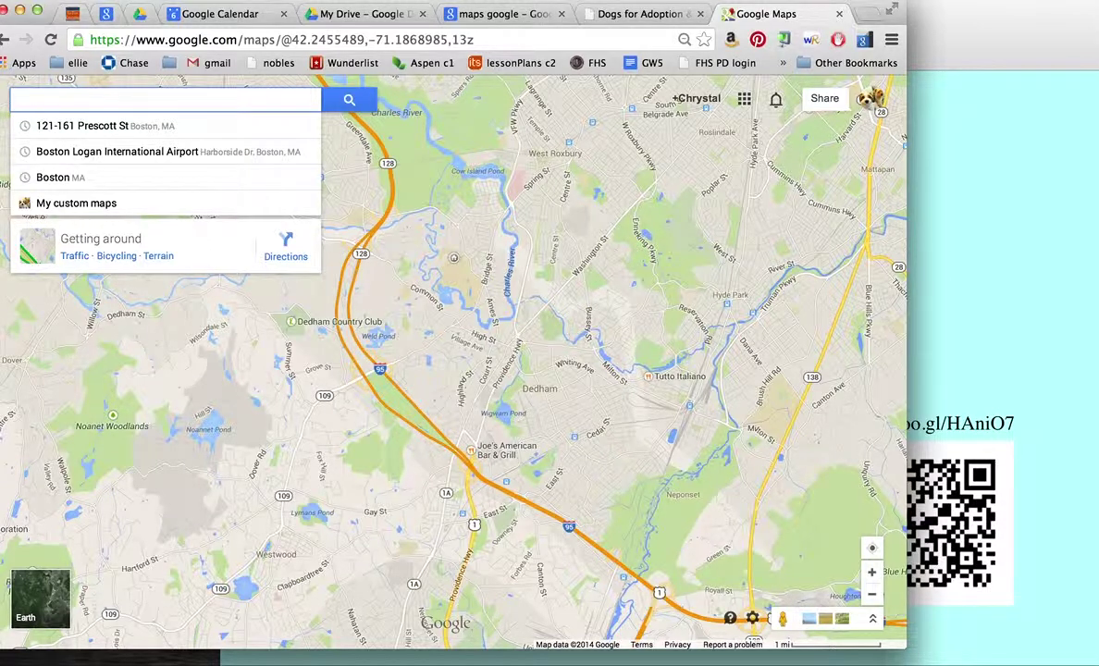
Step: Get directions to Dedham, MA starting from Franklin, MA
type("dedham")
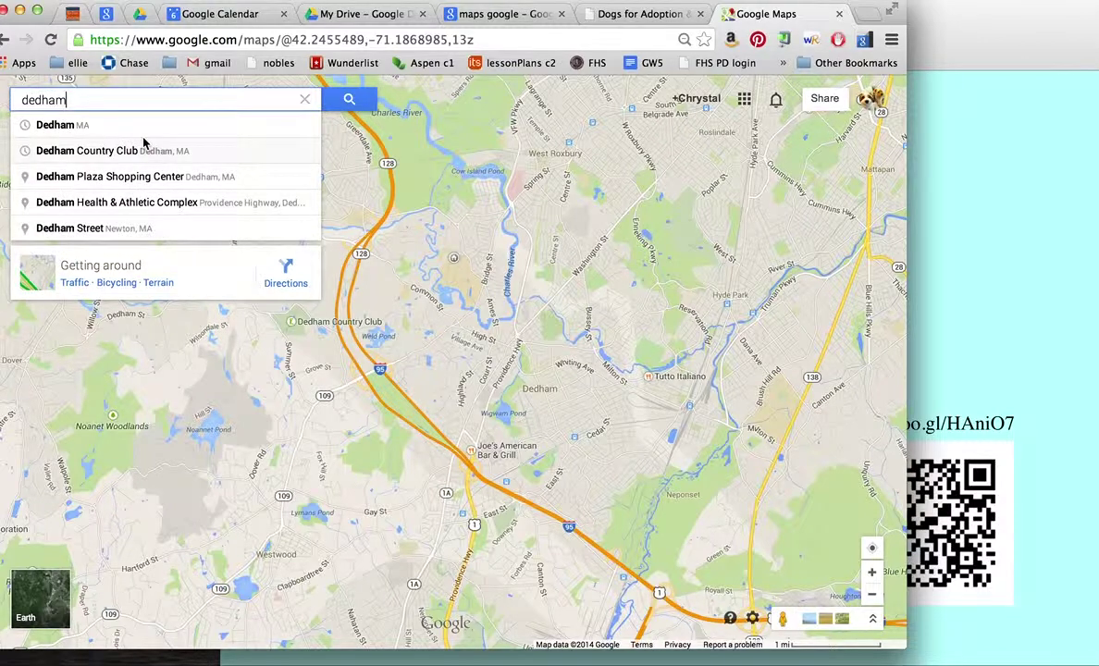
left_click(143, 133)
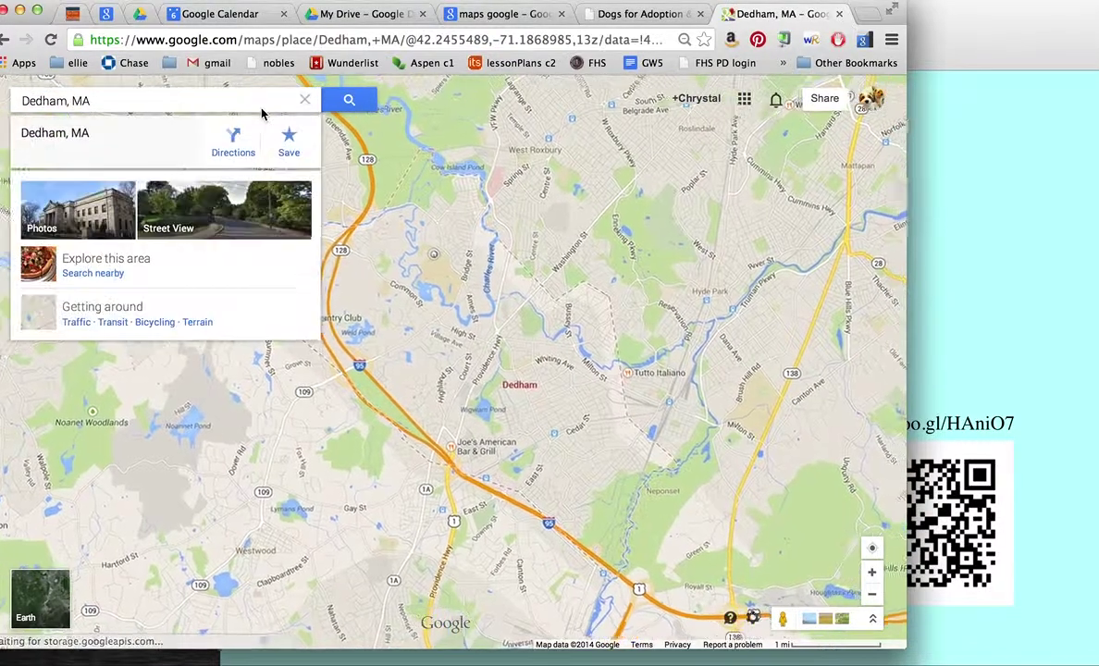
left_click(231, 148)
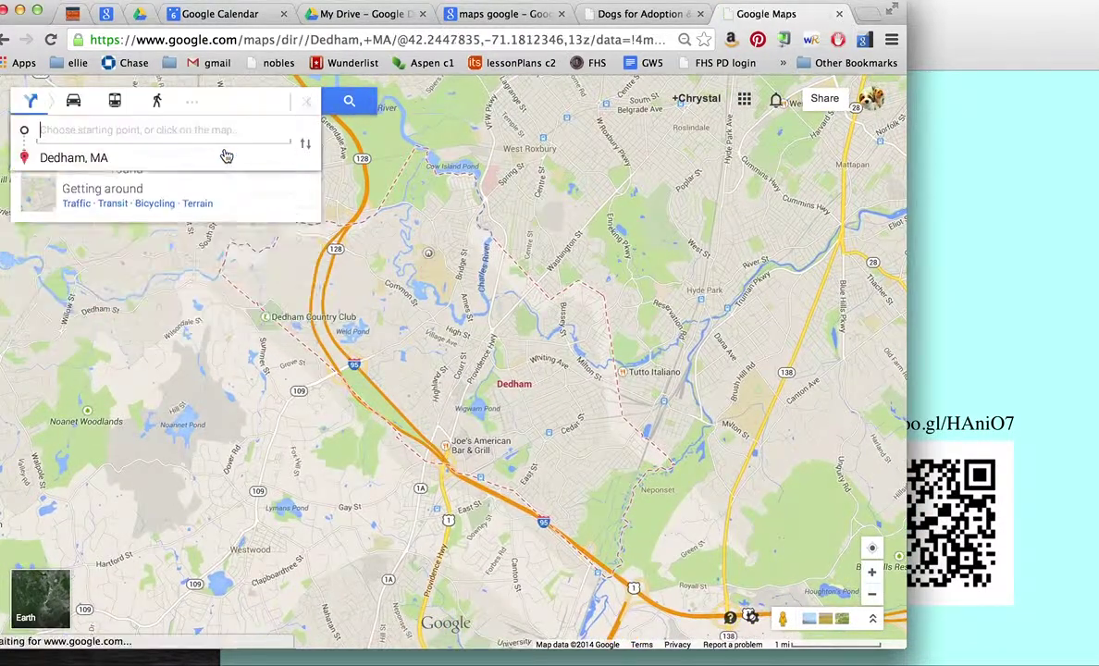
type("frankl")
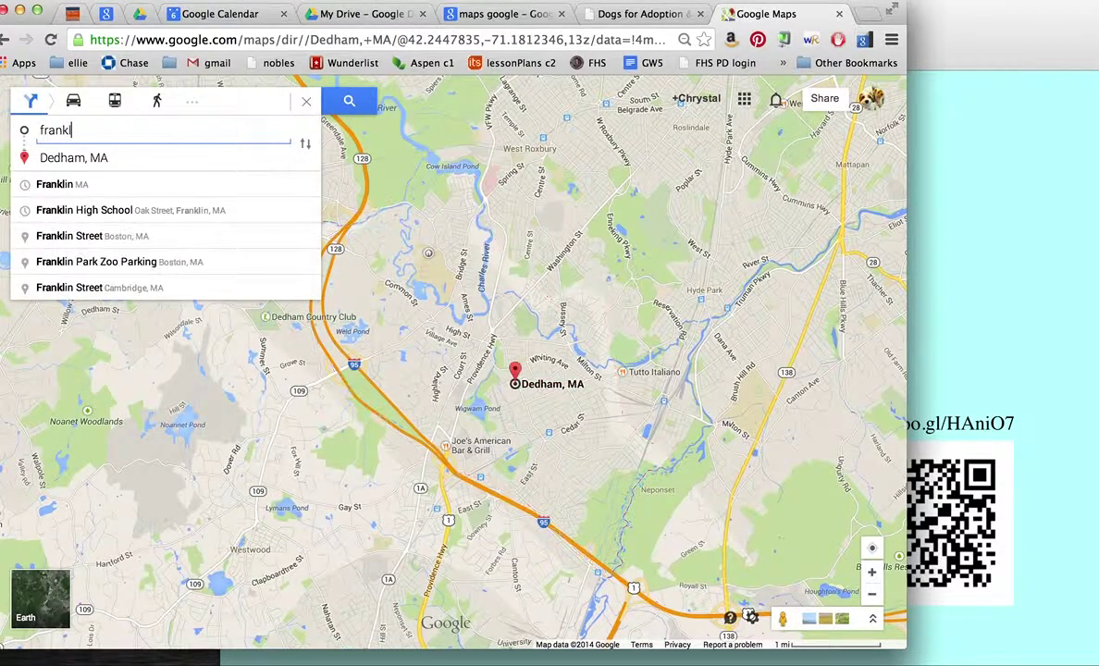
left_click(167, 185)
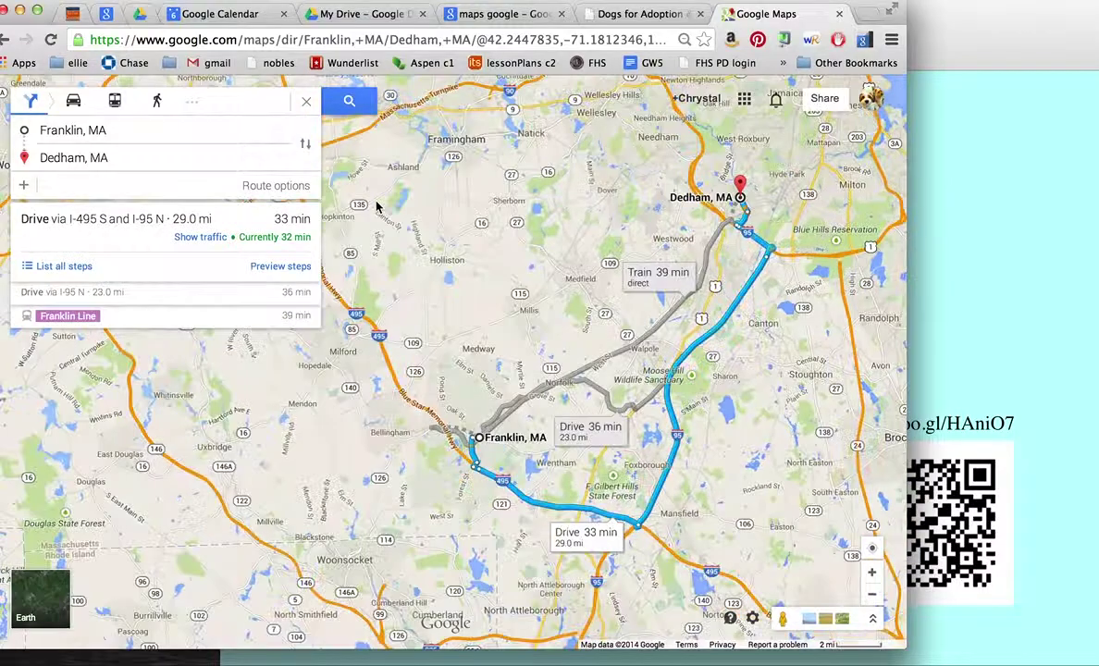
Step: Compare the Franklin Line train route with the 23.0 mi drive via I-95 N, then close directions
left_click(674, 316)
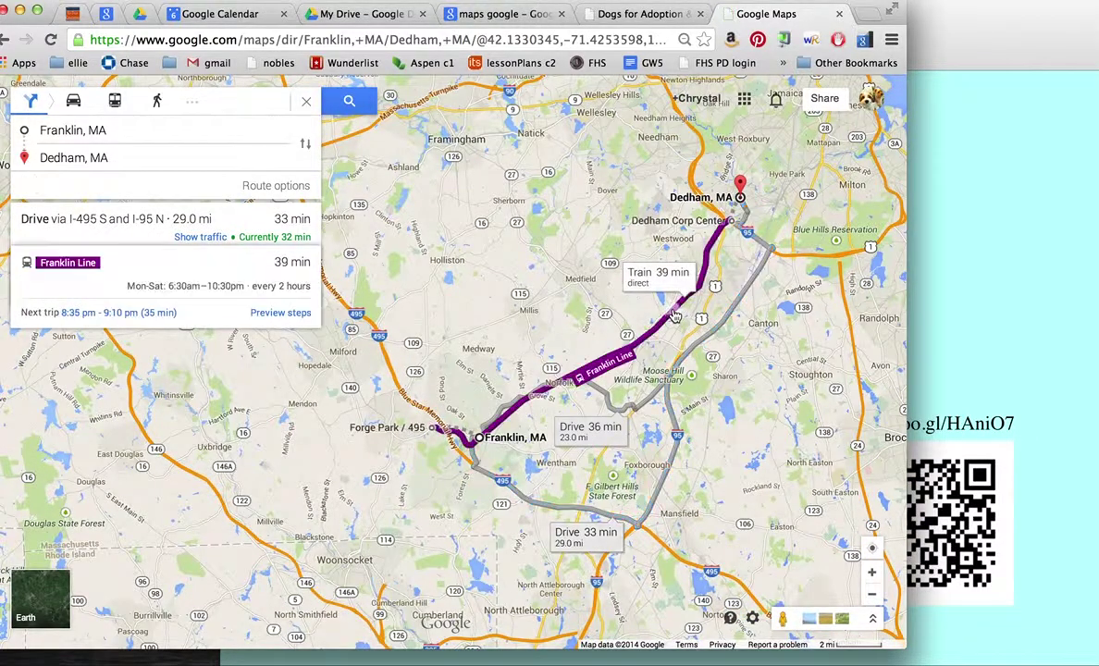
left_click(647, 403)
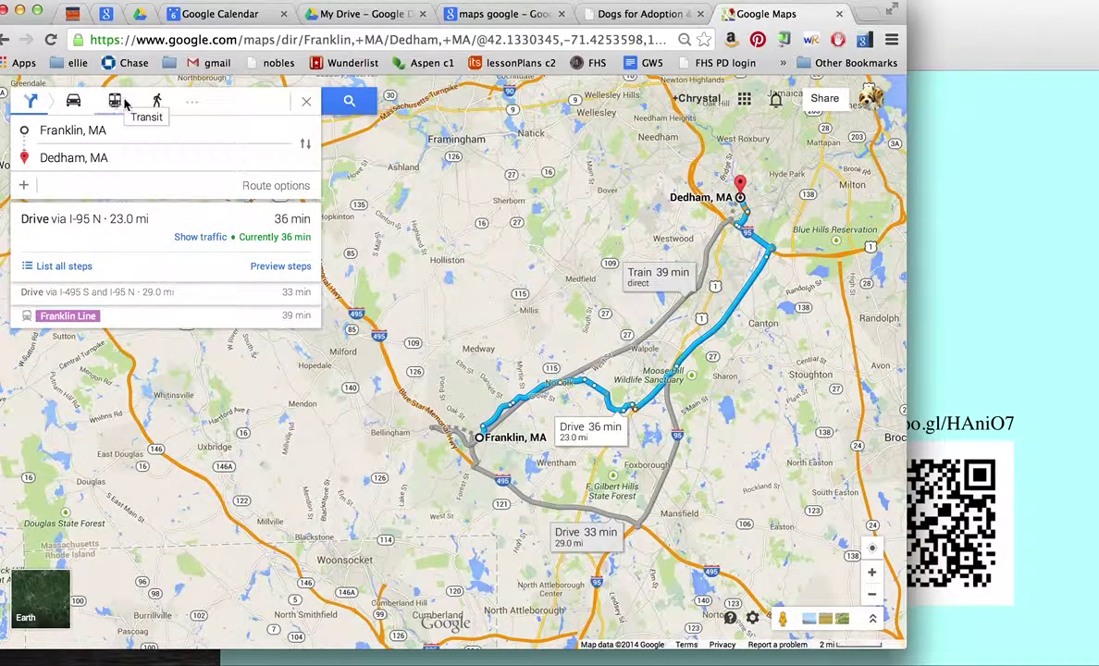
mouse_move(185, 109)
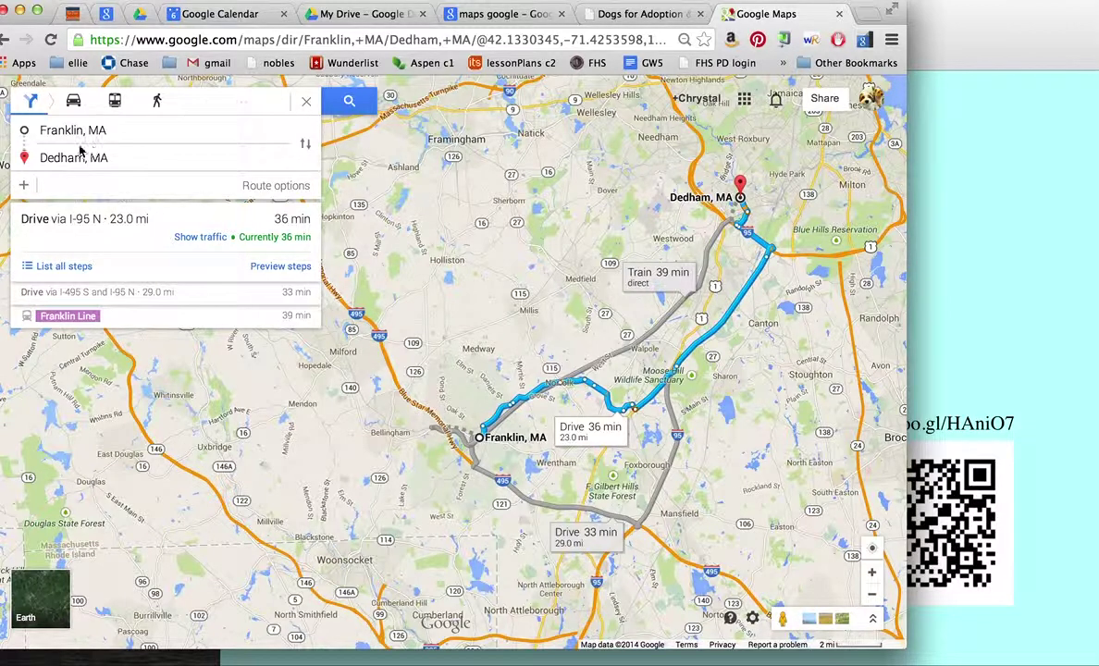
left_click(304, 104)
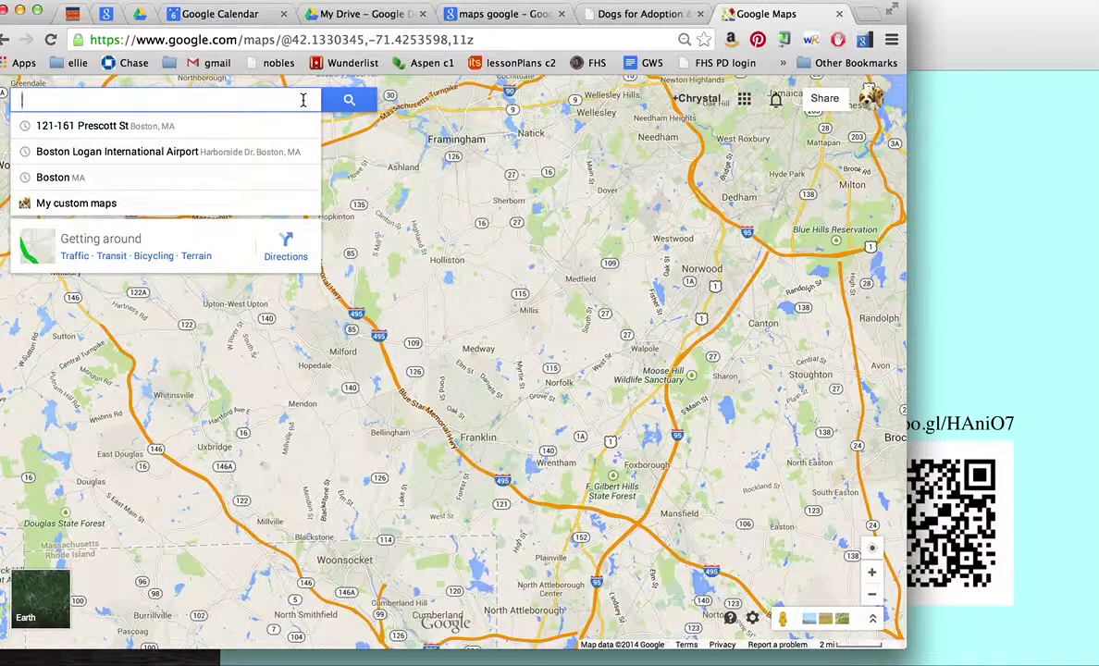
Step: Go to Boston, MA and frame downtown Boston and the harbour on the map
type("boston")
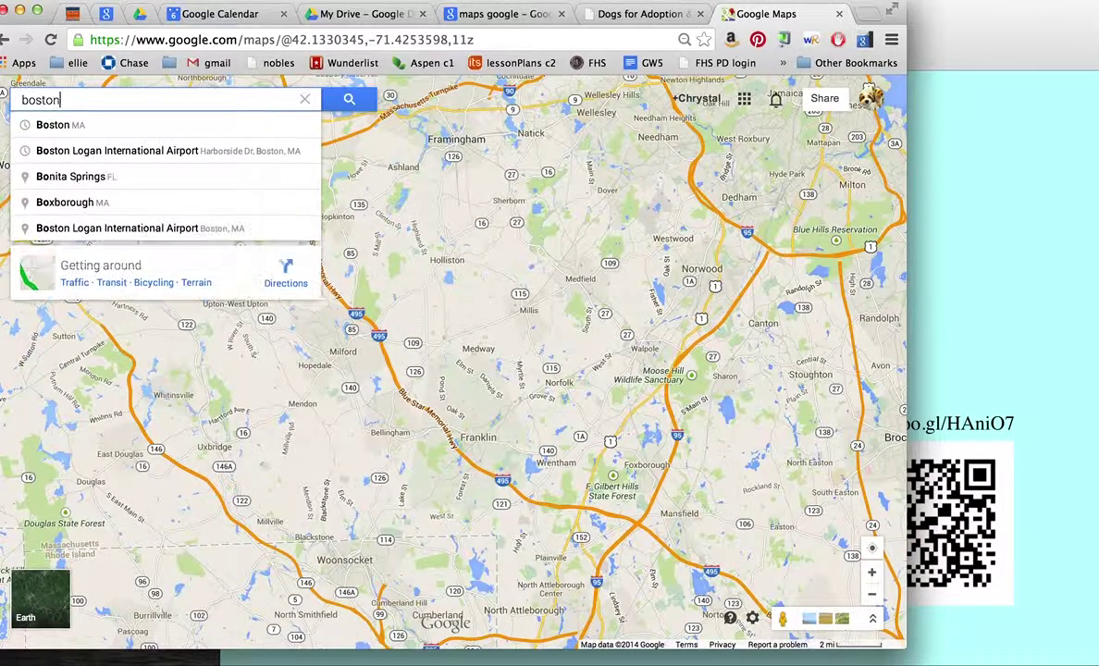
left_click(87, 130)
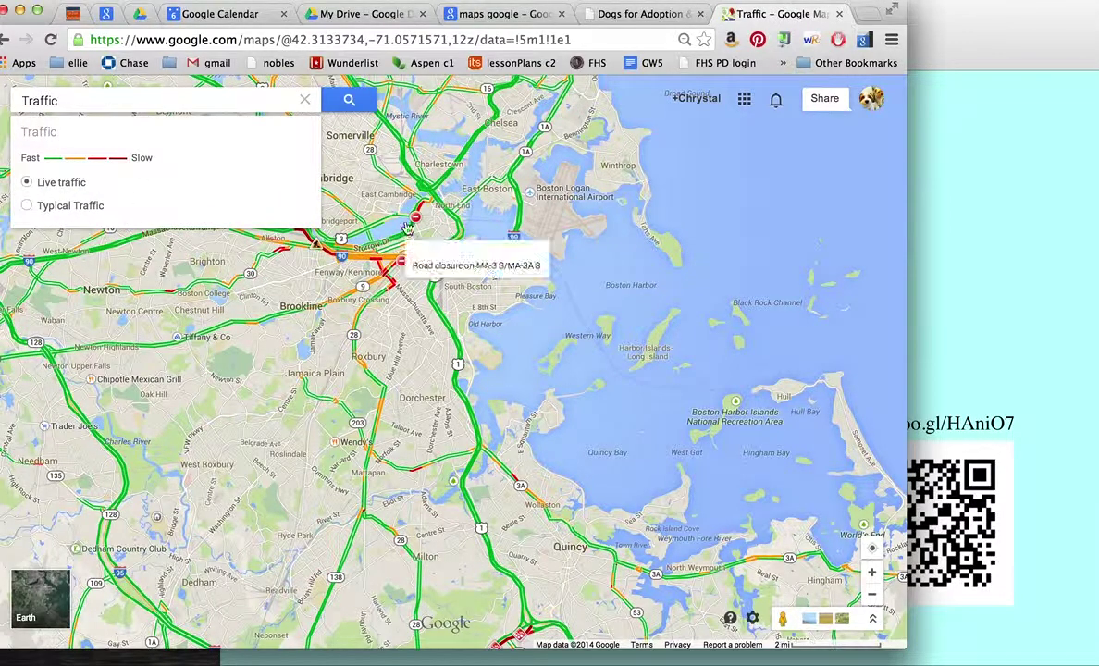
left_click_drag(408, 228, 608, 270)
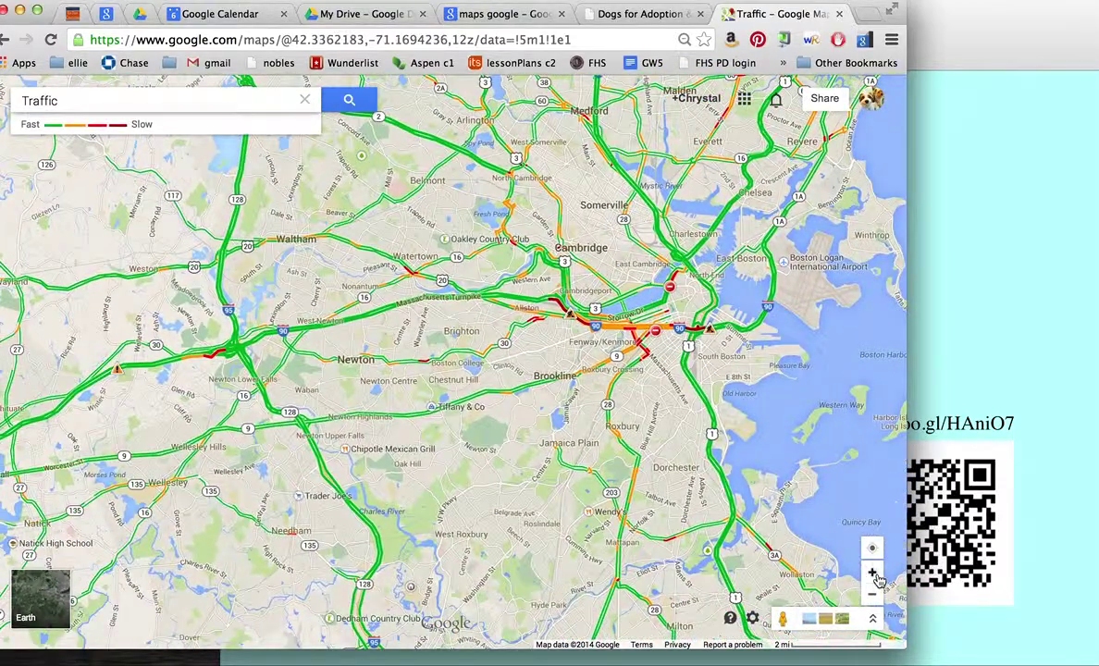
left_click(872, 573)
left_click_drag(749, 374, 524, 345)
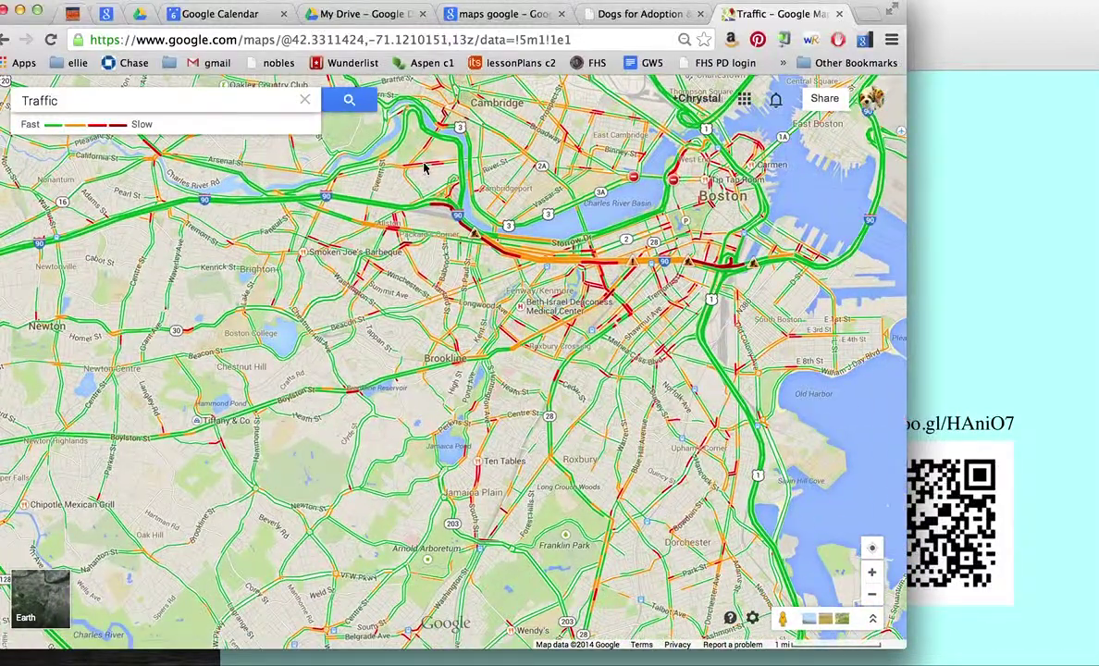
Step: Switch the map to typical traffic and highlight Street View coverage
mouse_move(132, 98)
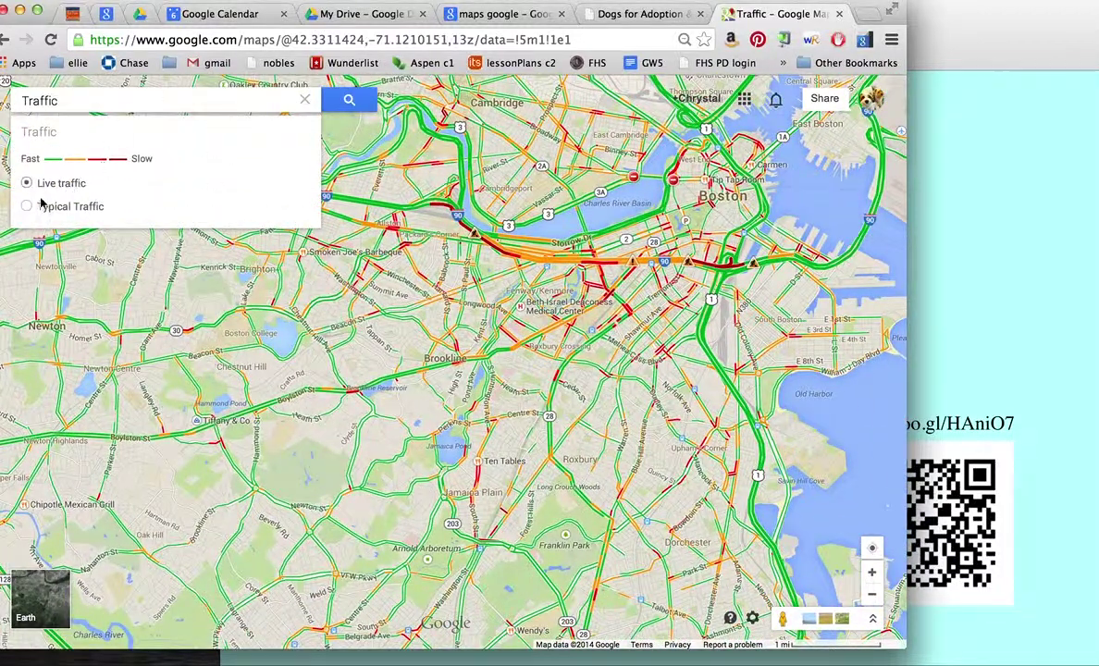
left_click(29, 207)
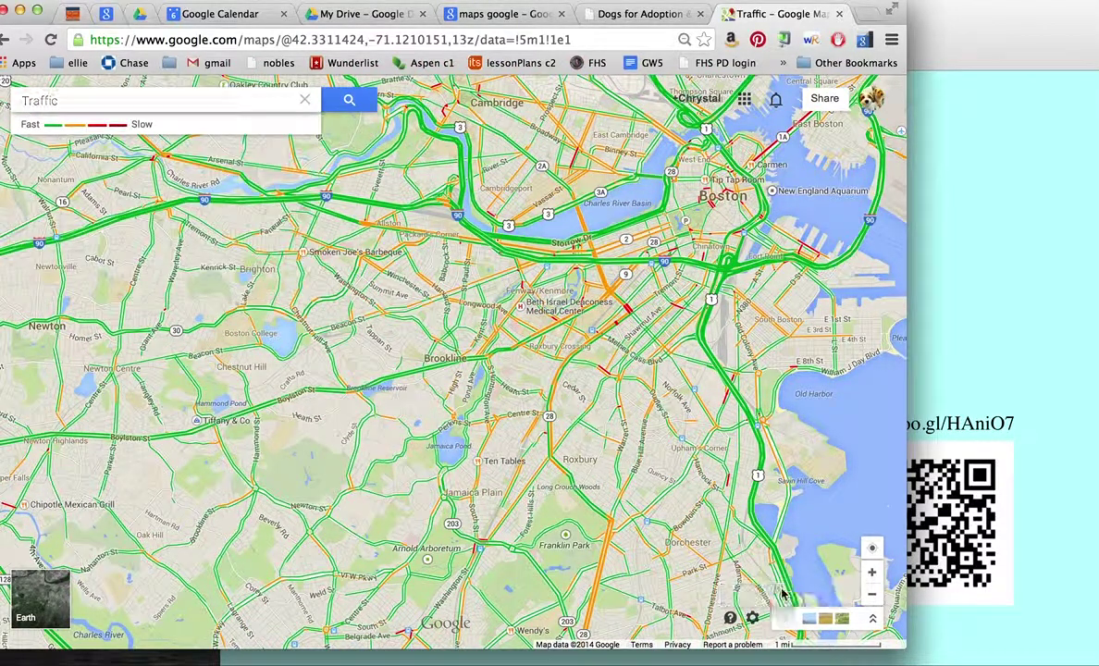
left_click(781, 595)
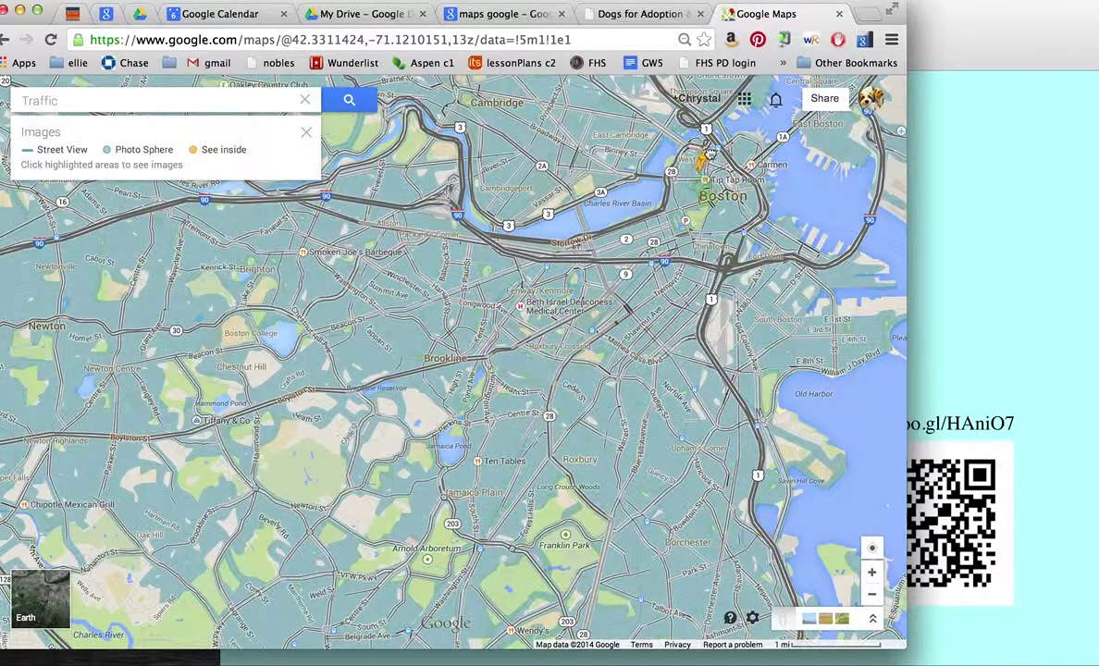
Step: Look around Tremont Street in Street View, then return to the map to search for Paris, France
left_click_drag(714, 165, 714, 166)
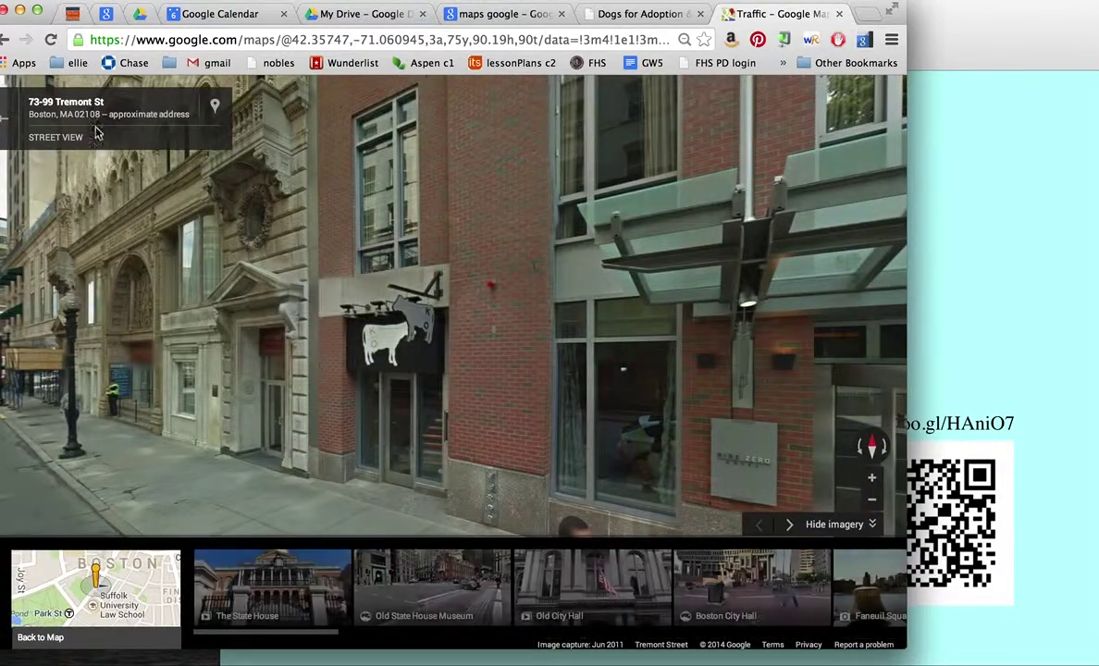
left_click_drag(242, 366, 635, 403)
left_click_drag(385, 421, 1043, 362)
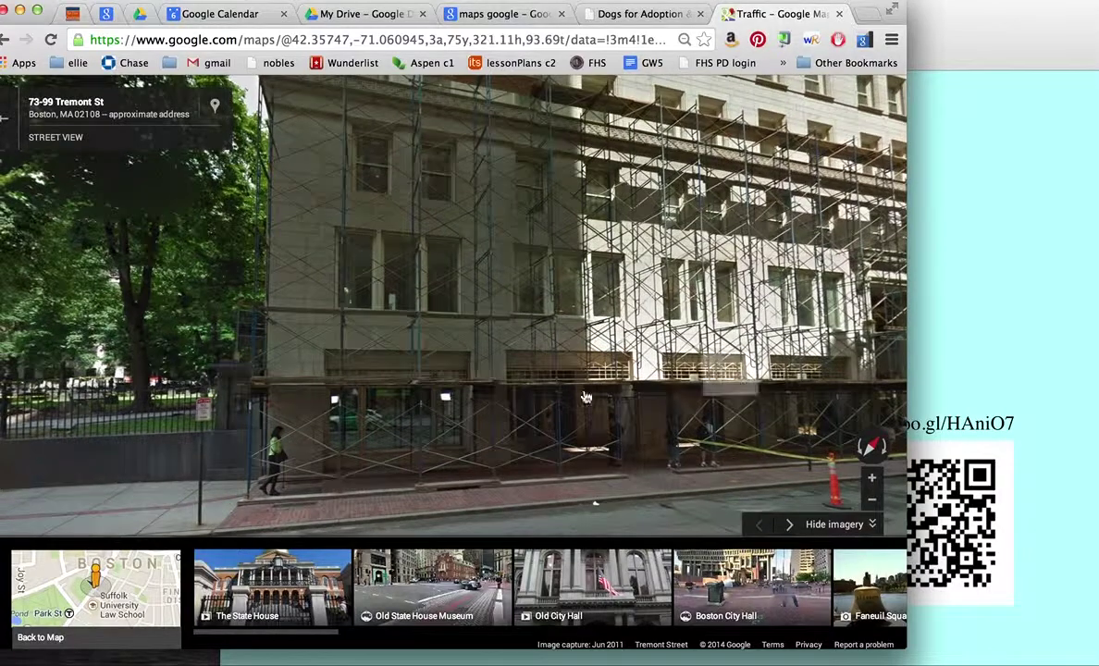
left_click_drag(586, 396, 841, 421)
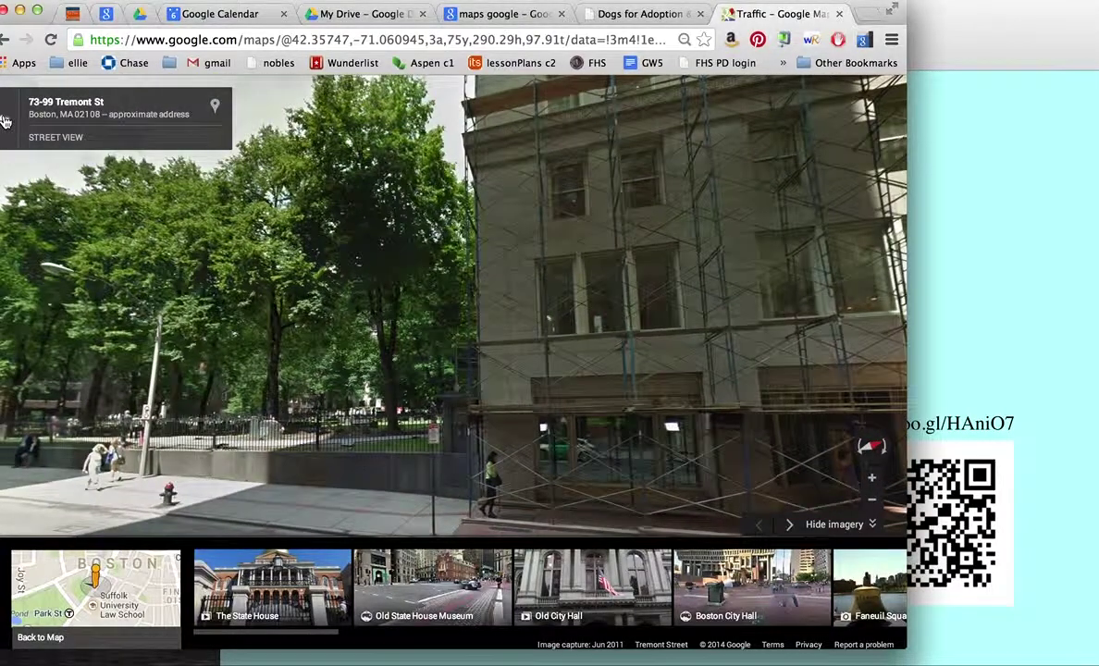
left_click(5, 121)
left_click(60, 102)
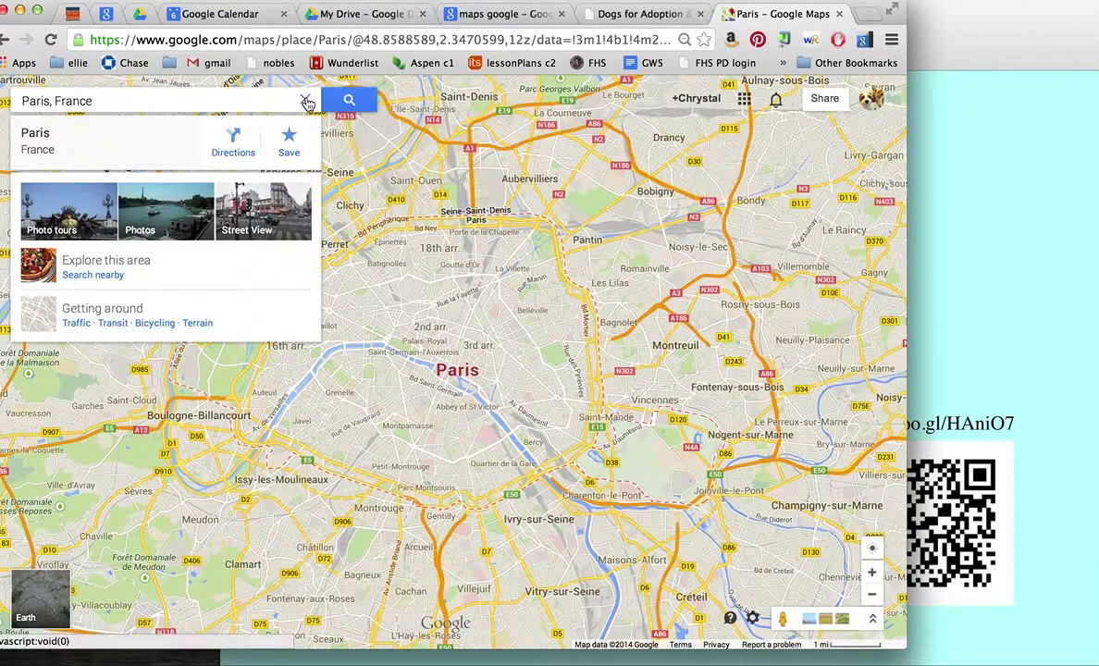
left_click(306, 101)
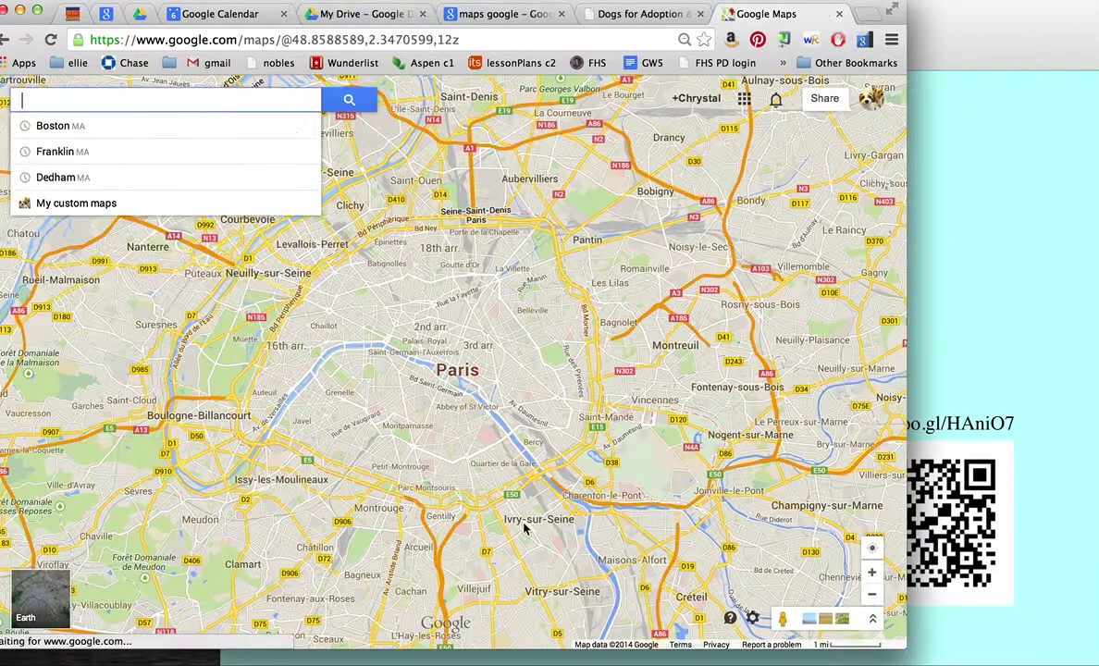
left_click_drag(777, 618, 461, 326)
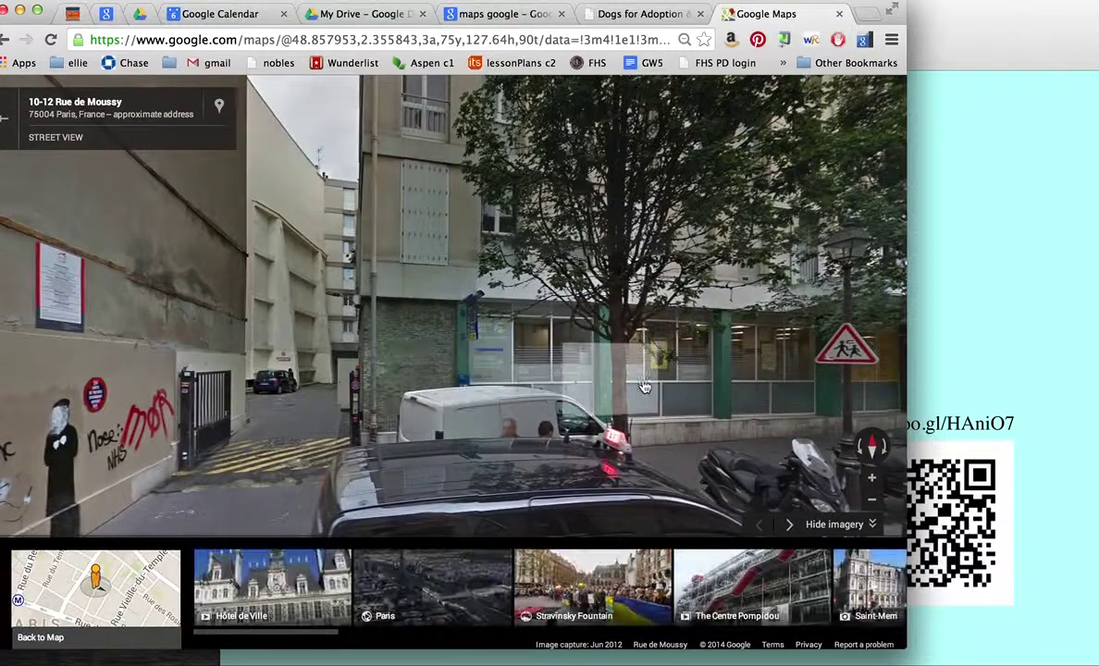
left_click_drag(613, 364, 267, 379)
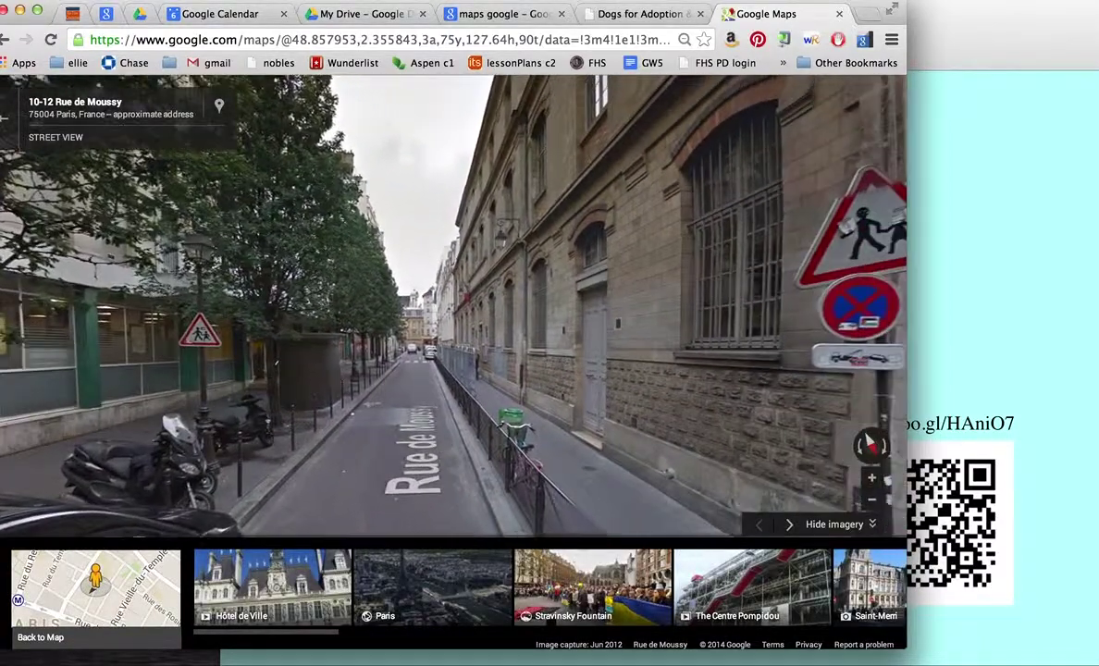
left_click(555, 305)
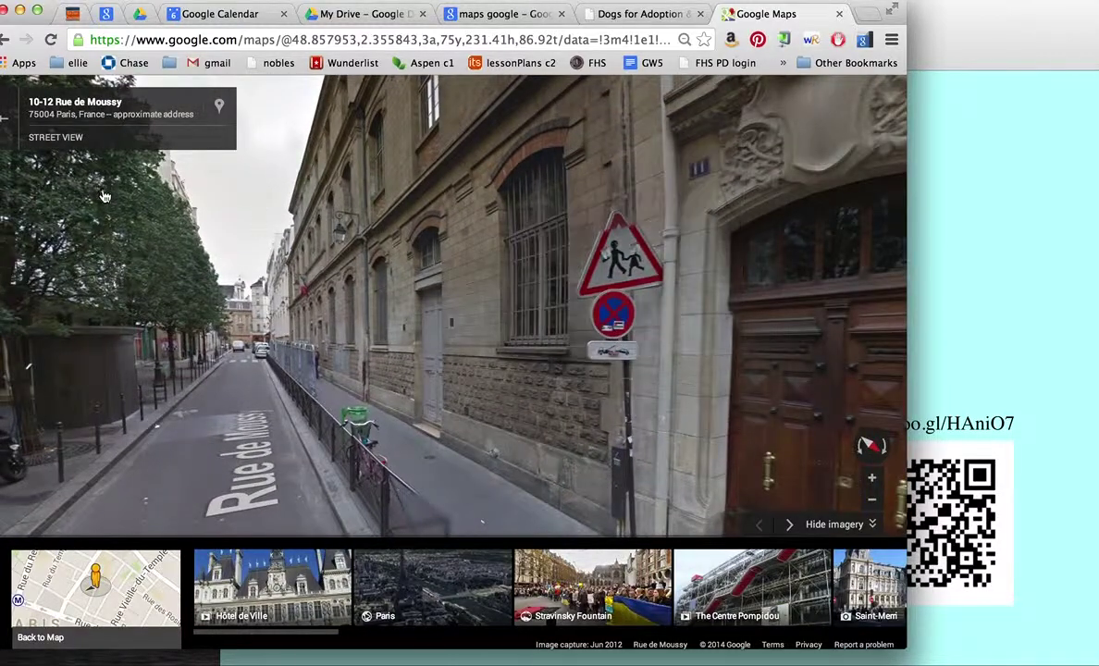
left_click(5, 125)
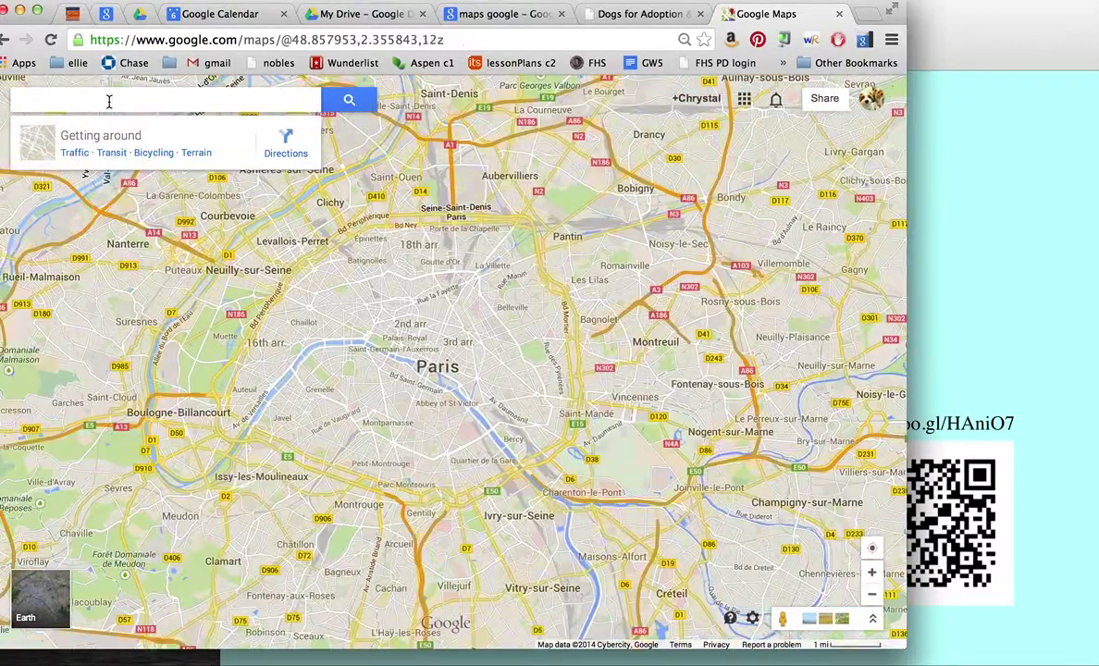
left_click(109, 102)
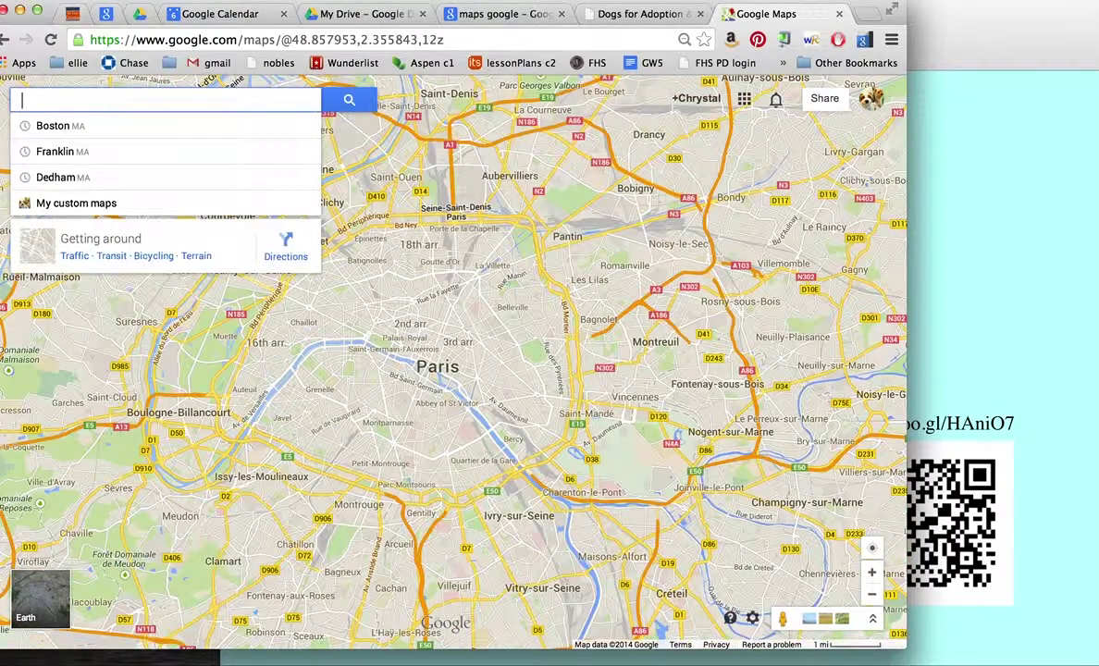
Step: Find The Eiffel Tower and look up under its arch in street-level imagery
type("tour eiffel")
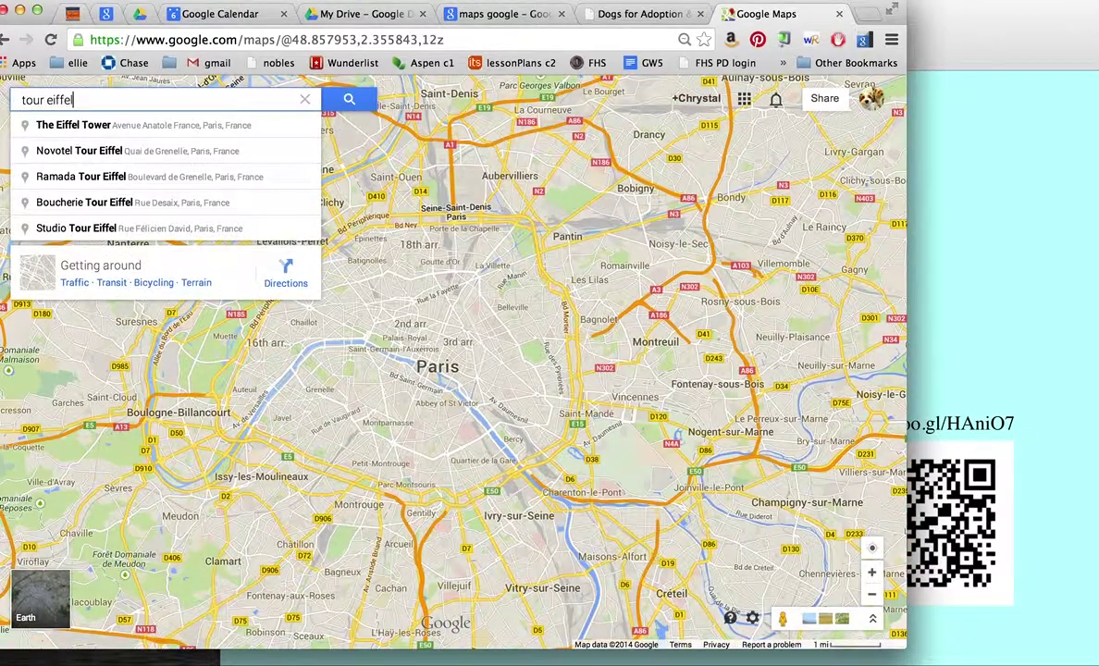
left_click(83, 134)
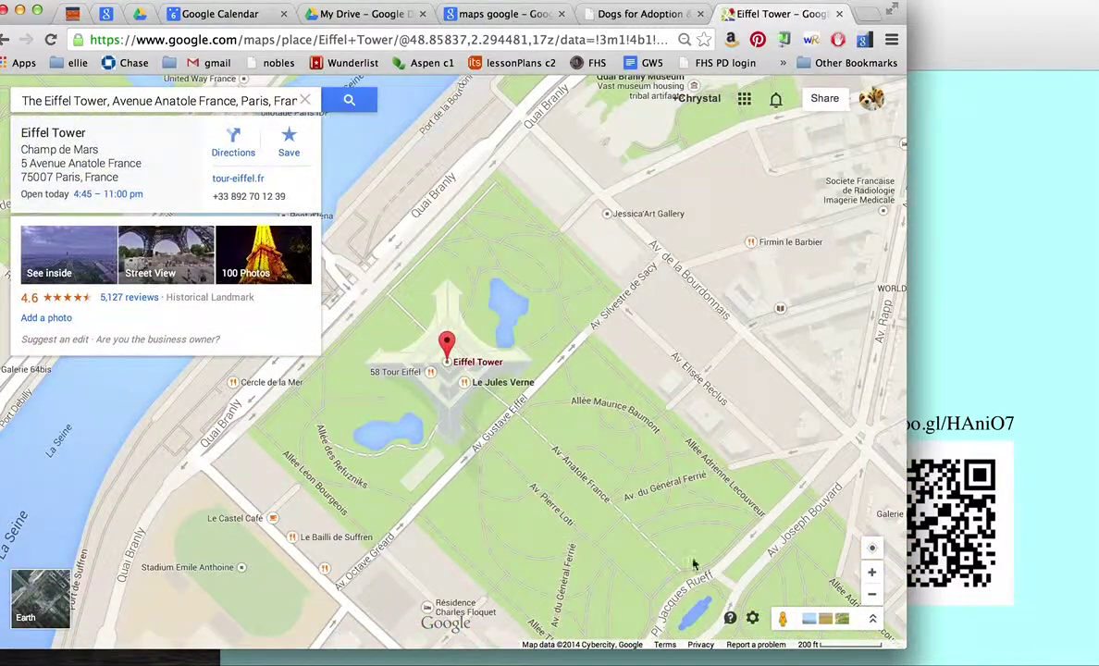
left_click_drag(780, 618, 470, 366)
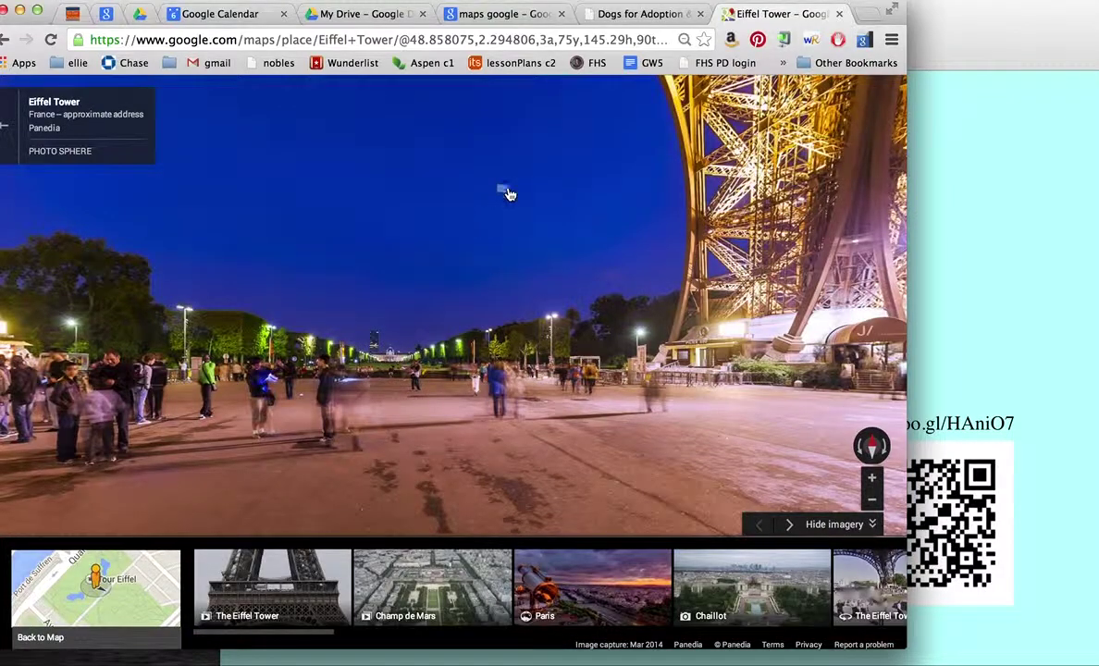
left_click_drag(508, 193, 565, 527)
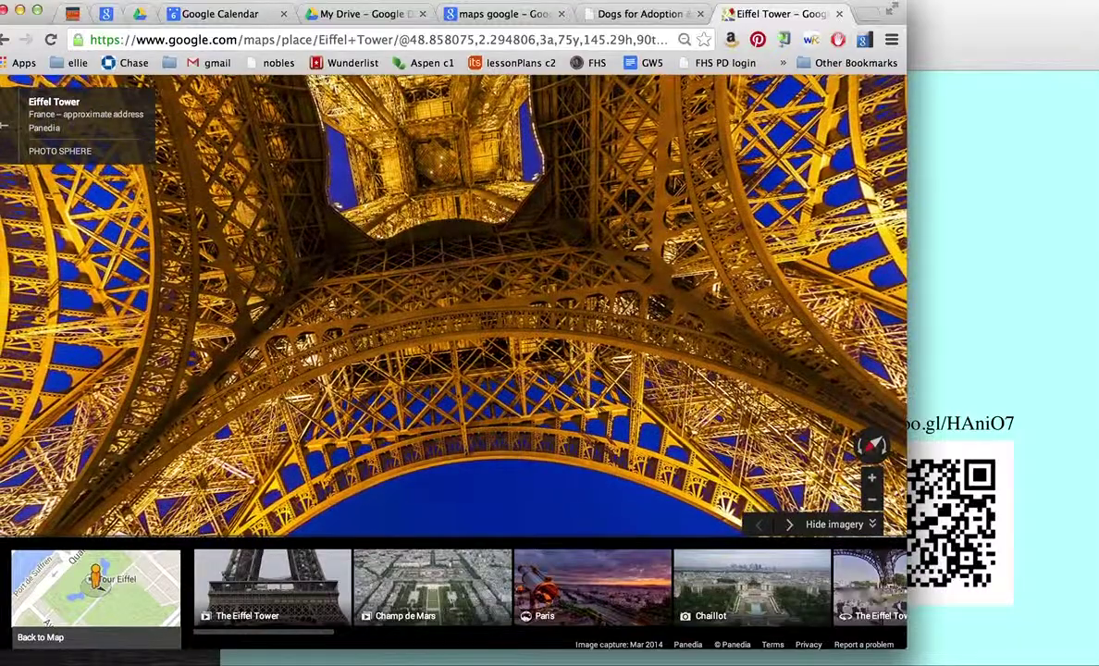
left_click_drag(283, 326, 902, 186)
left_click_drag(326, 248, 567, 255)
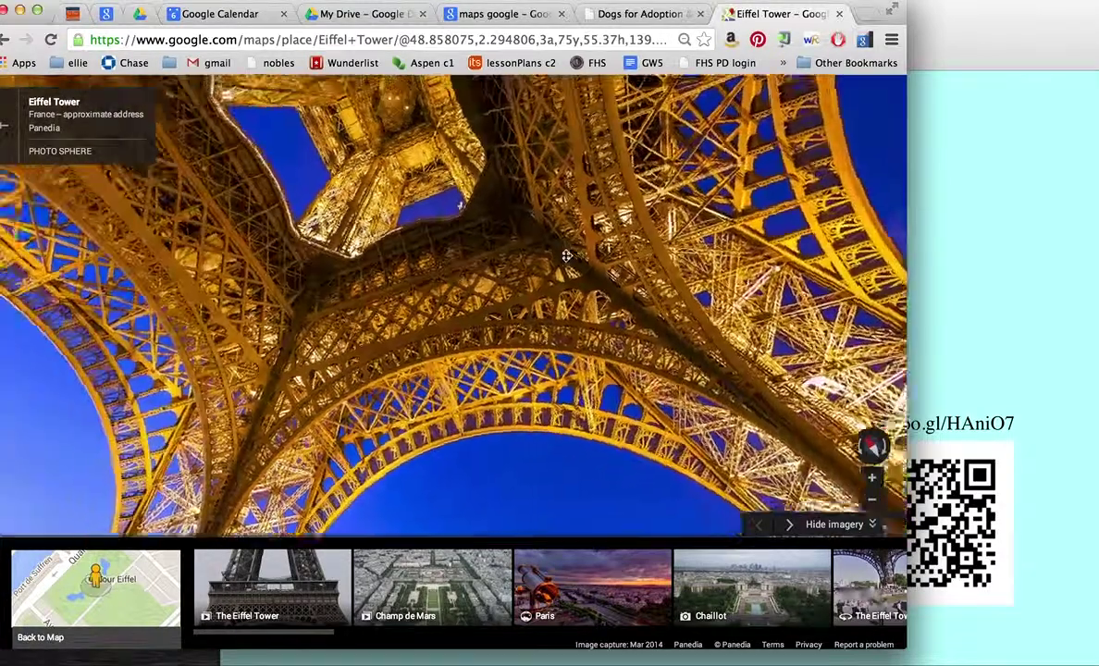
Step: Play The Eiffel Tower and Champ de Mars photo tours, then return to the map
left_click(287, 606)
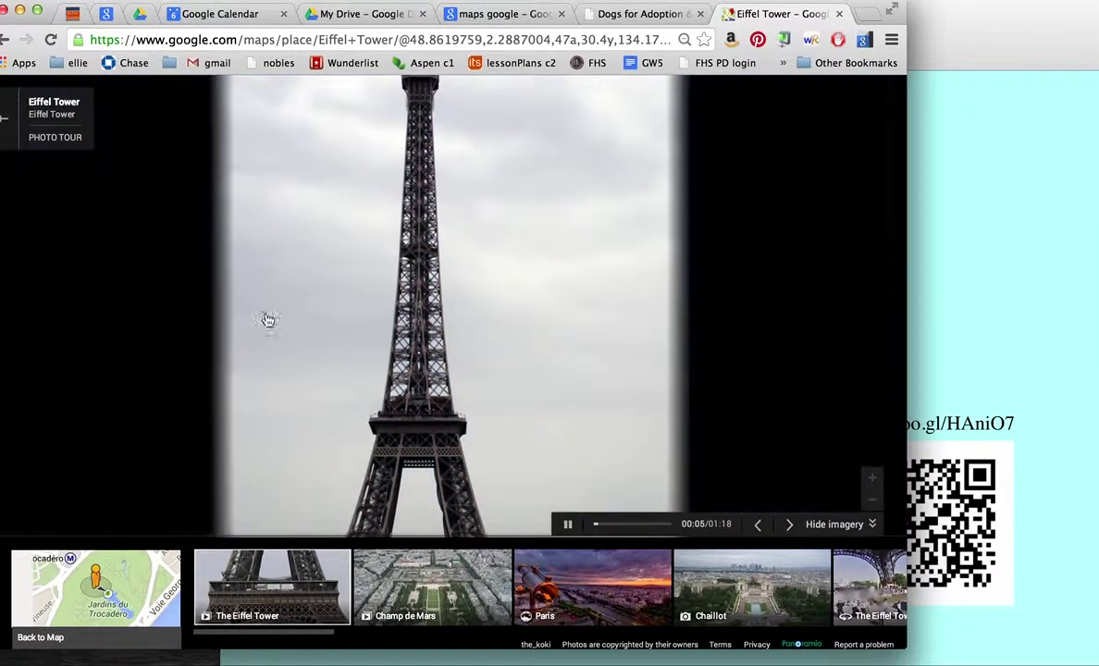
left_click(470, 602)
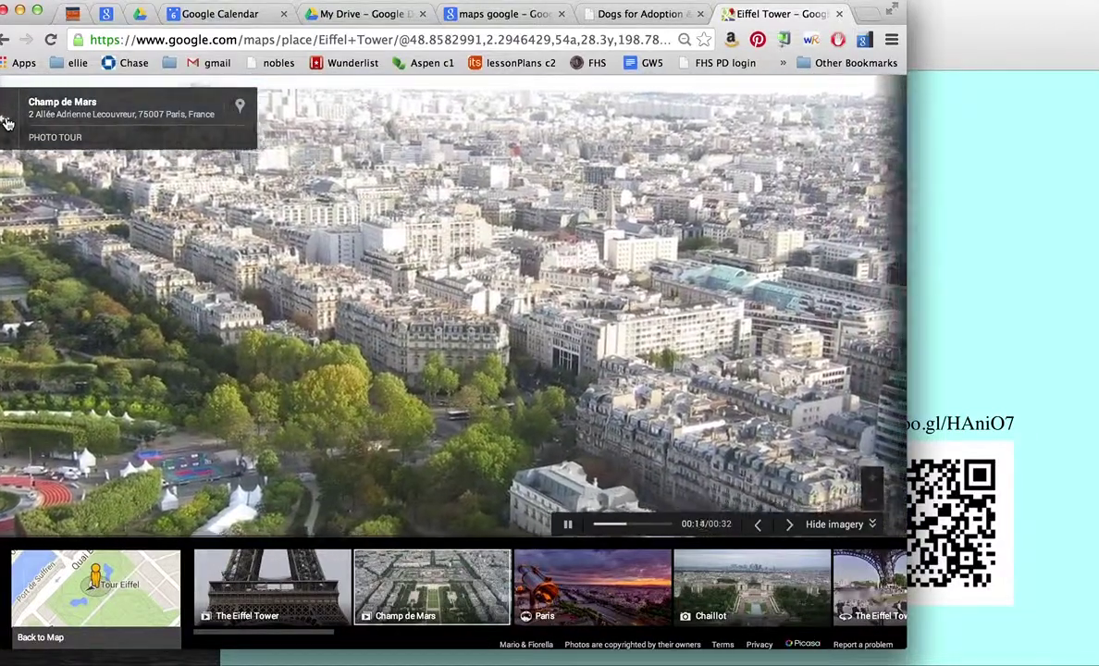
left_click(6, 123)
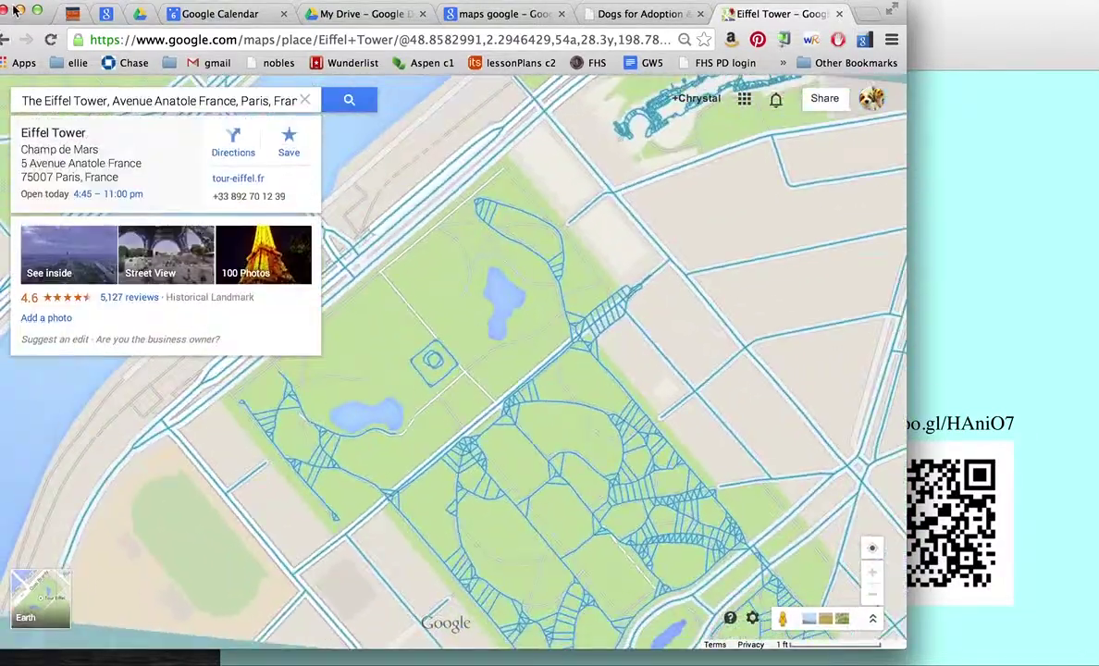
Step: Minimize Chrome and the slide, then start Google Earth and dismiss its Start-Up Tip
left_click(20, 10)
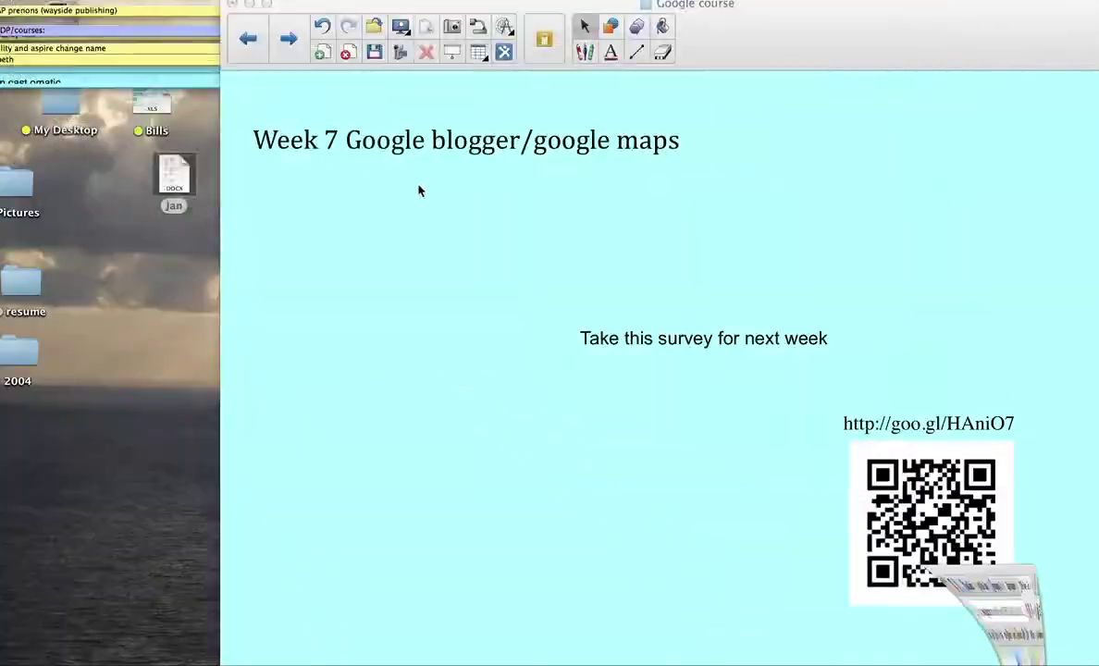
left_click(249, 5)
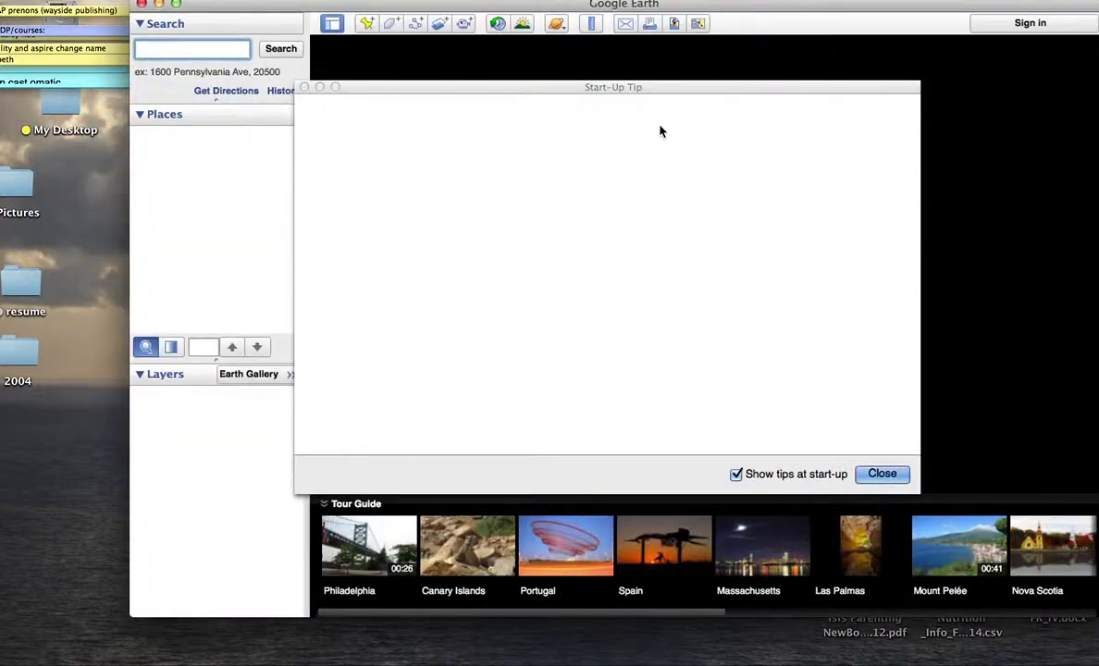
left_click(882, 474)
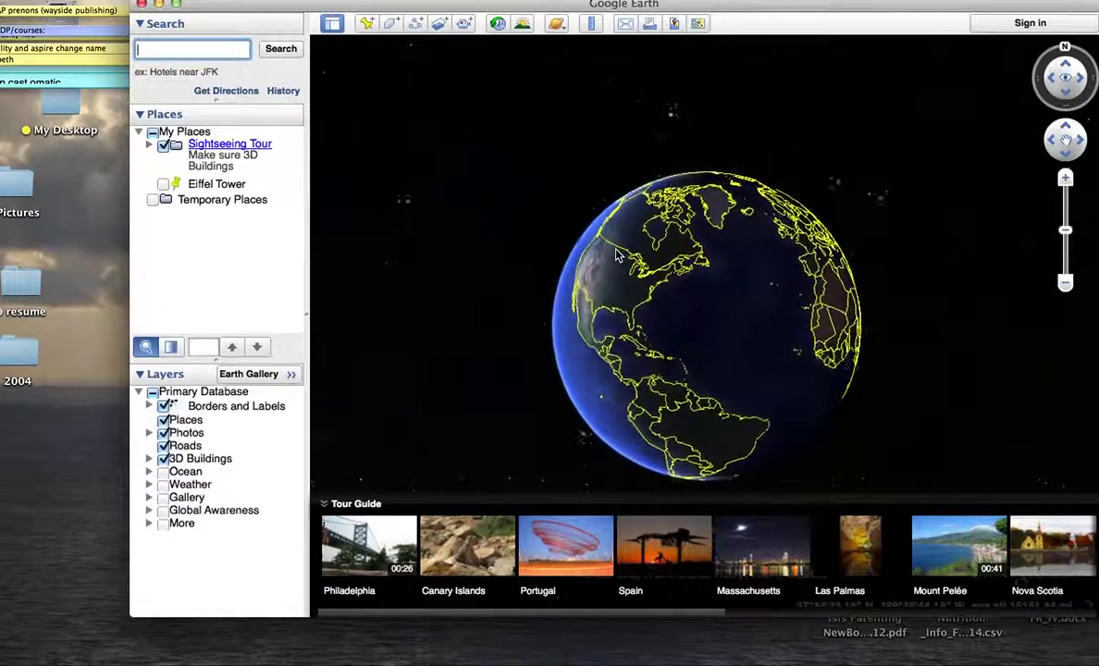
Step: Search for 'paris' and fly to Paris, France, then start placing a street-level viewpoint
left_click(176, 49)
type("paris")
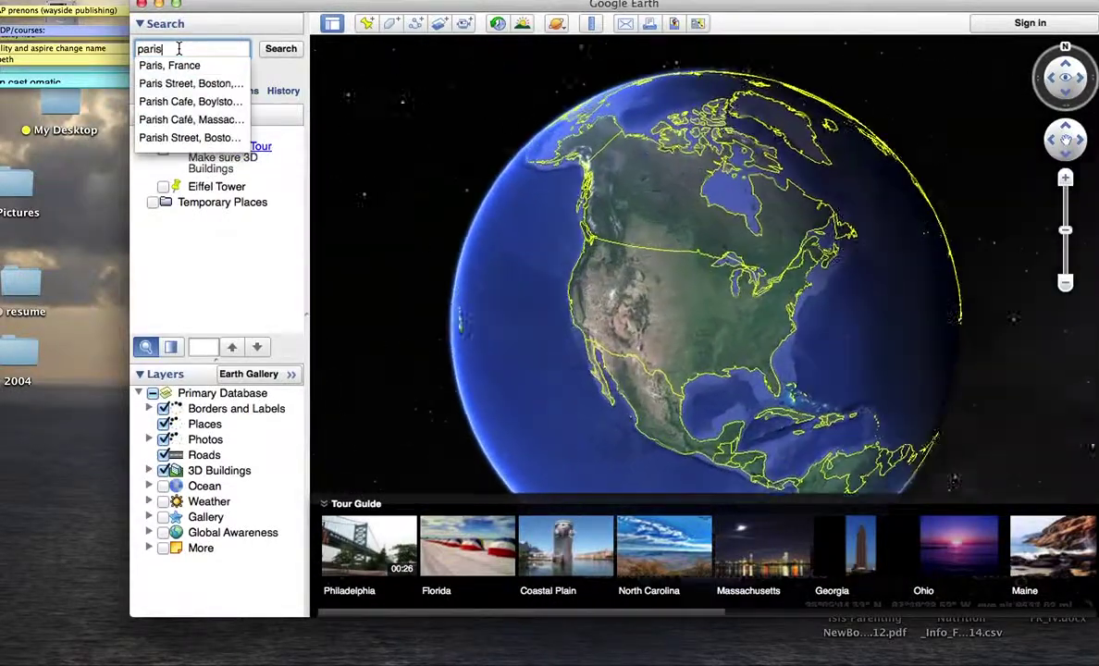
key("Down")
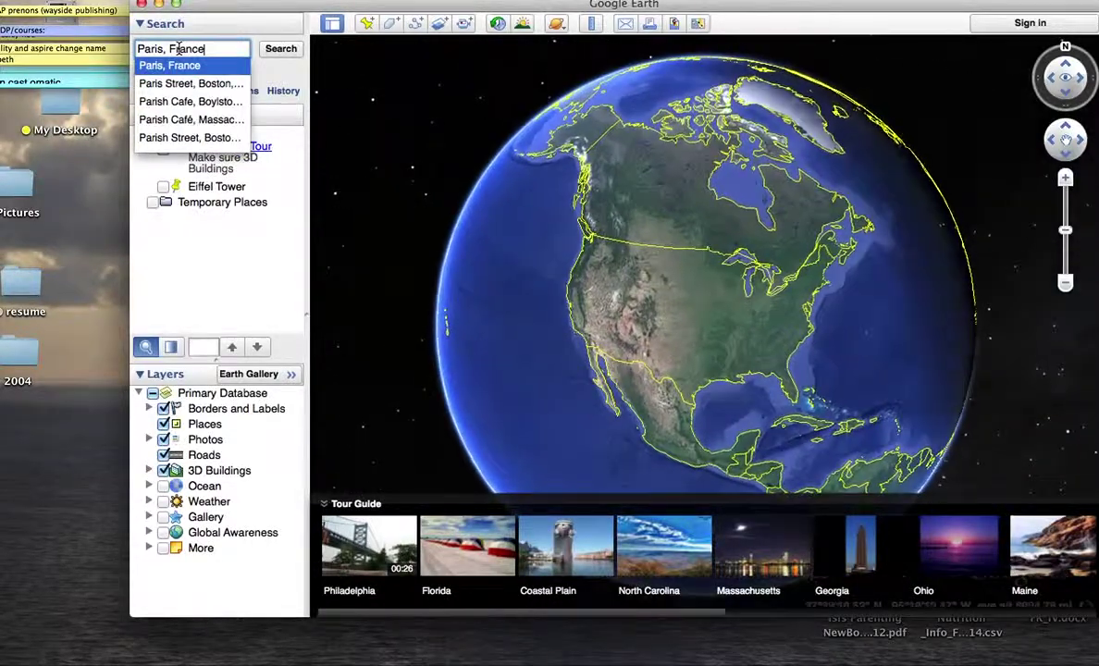
key("Return")
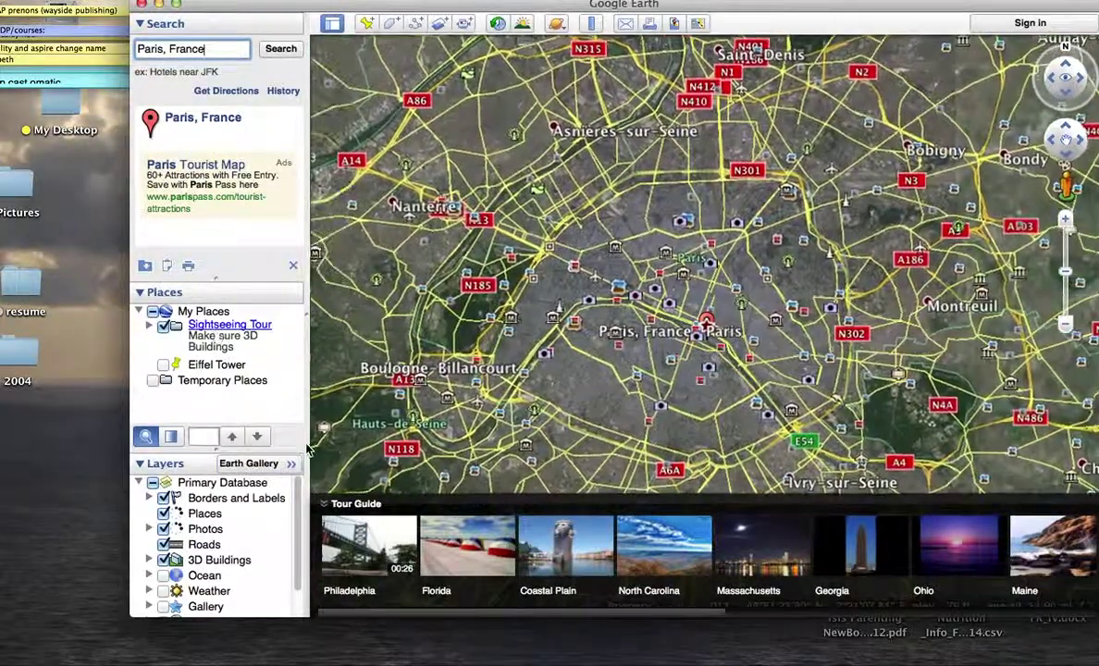
scroll(296, 514, "down", 2)
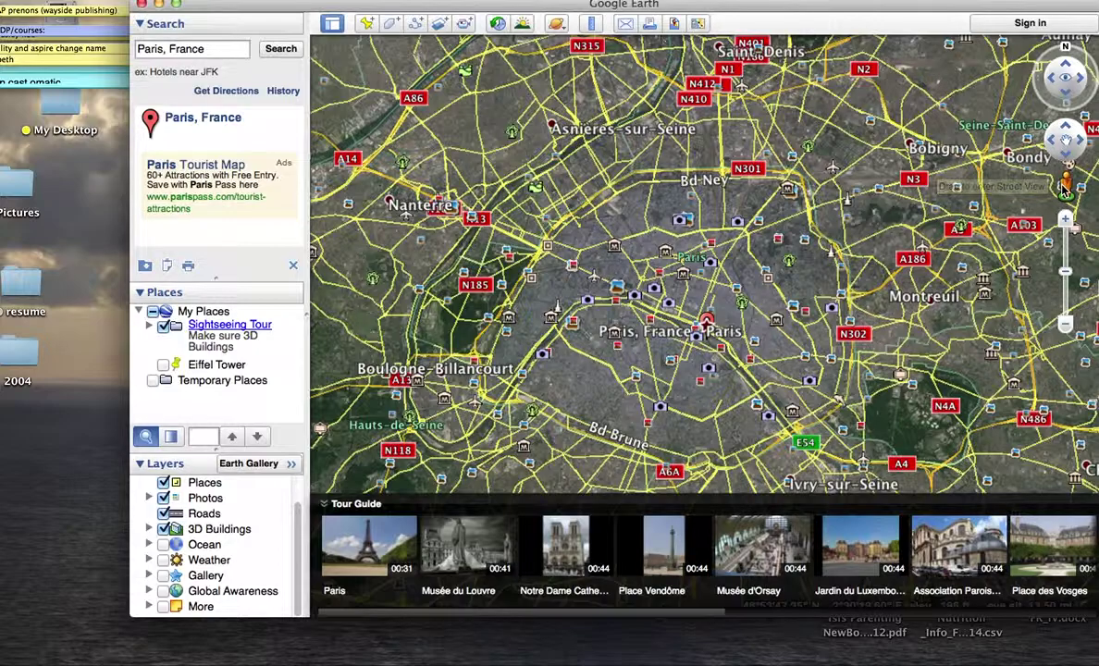
left_click_drag(871, 211, 735, 253)
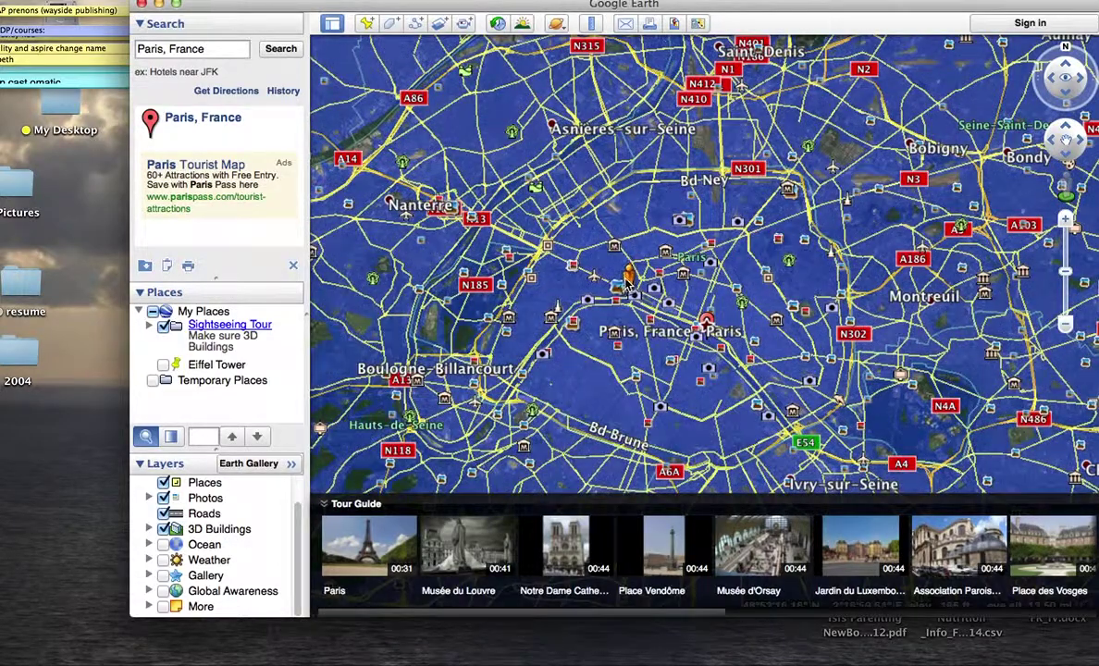
Step: Drop into Street View on Avenue des Nations Unies, look toward Trocadéro, then return to aerial view
left_click_drag(559, 305, 559, 305)
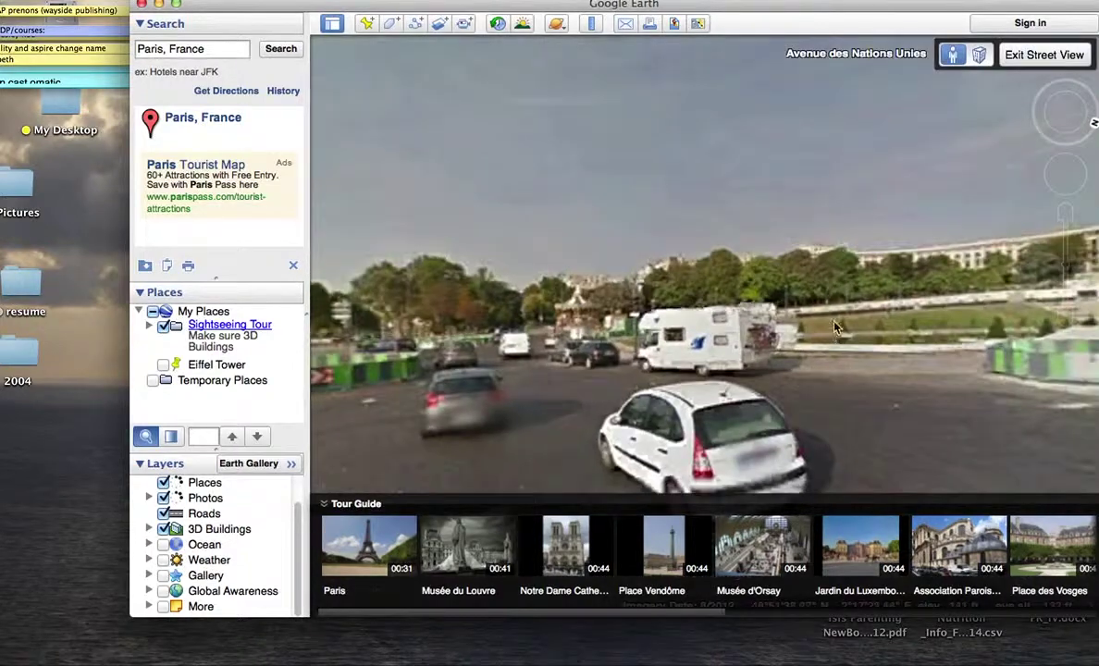
left_click_drag(837, 326, 324, 258)
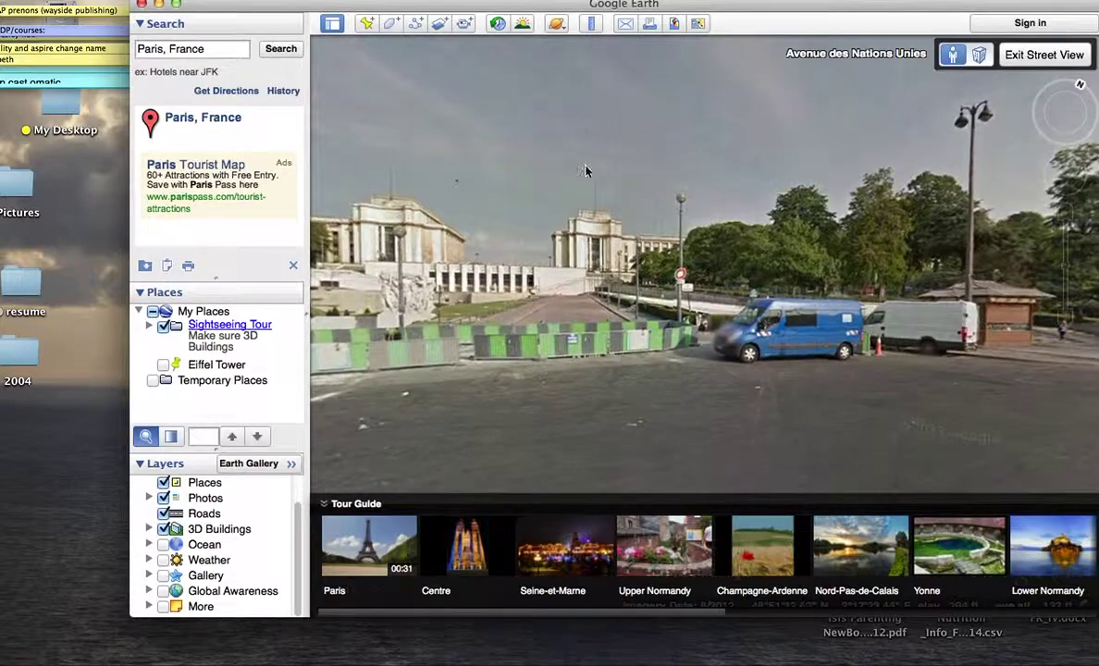
left_click(1037, 56)
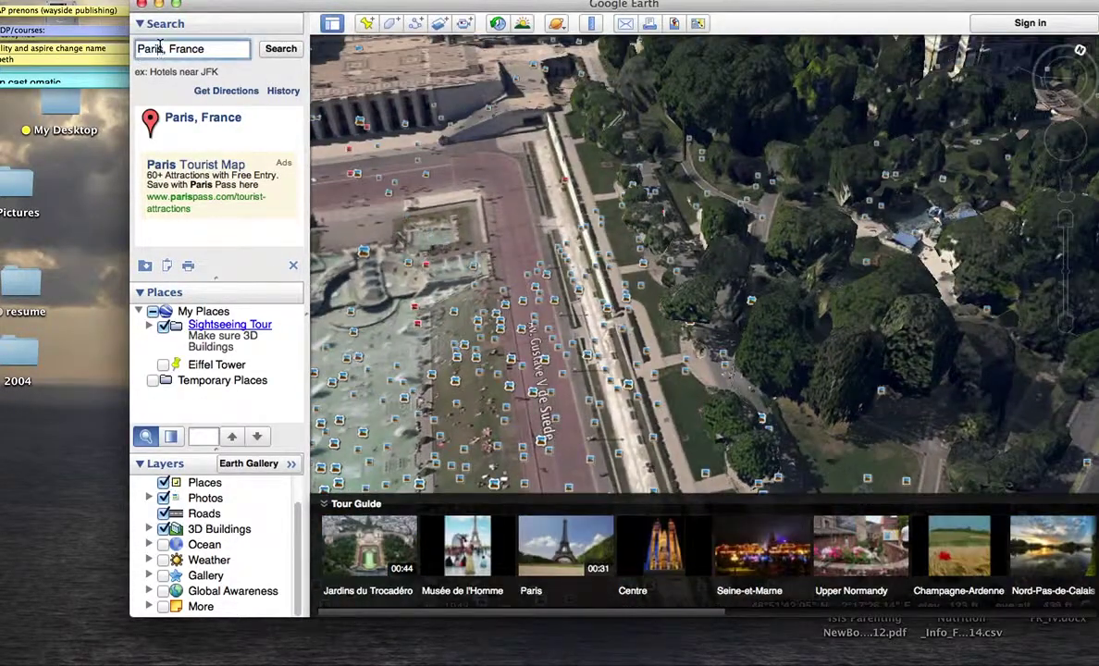
Step: Search 'eiff' for the Eiffel Tower, then zoom in and centre the tower beside Pont d'Iéna
type("eiff")
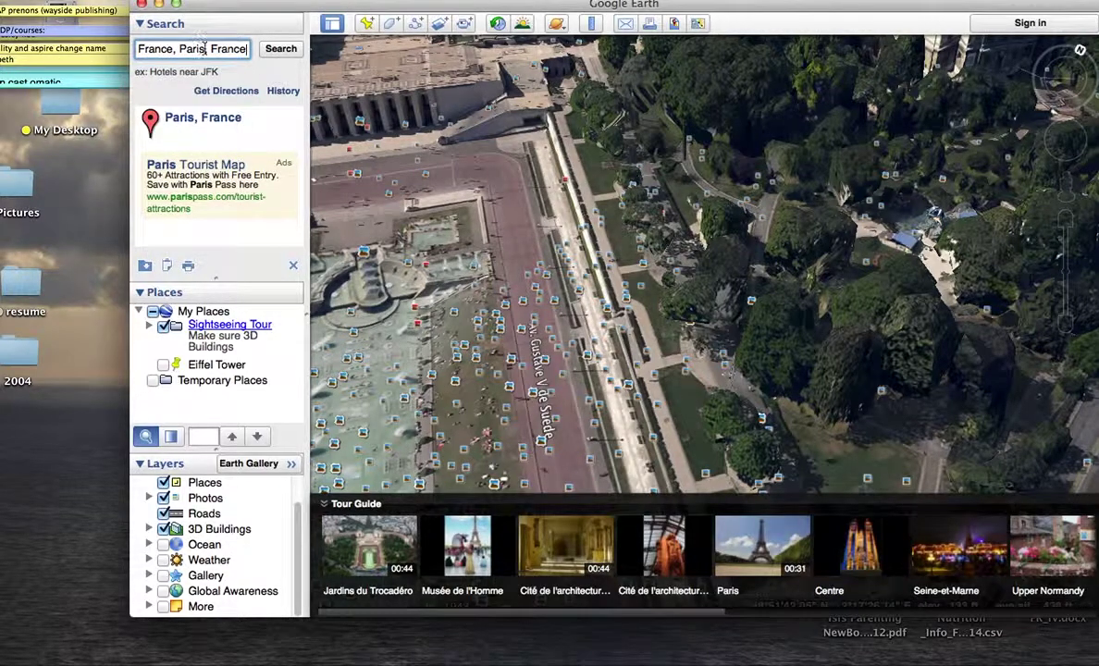
left_click(274, 53)
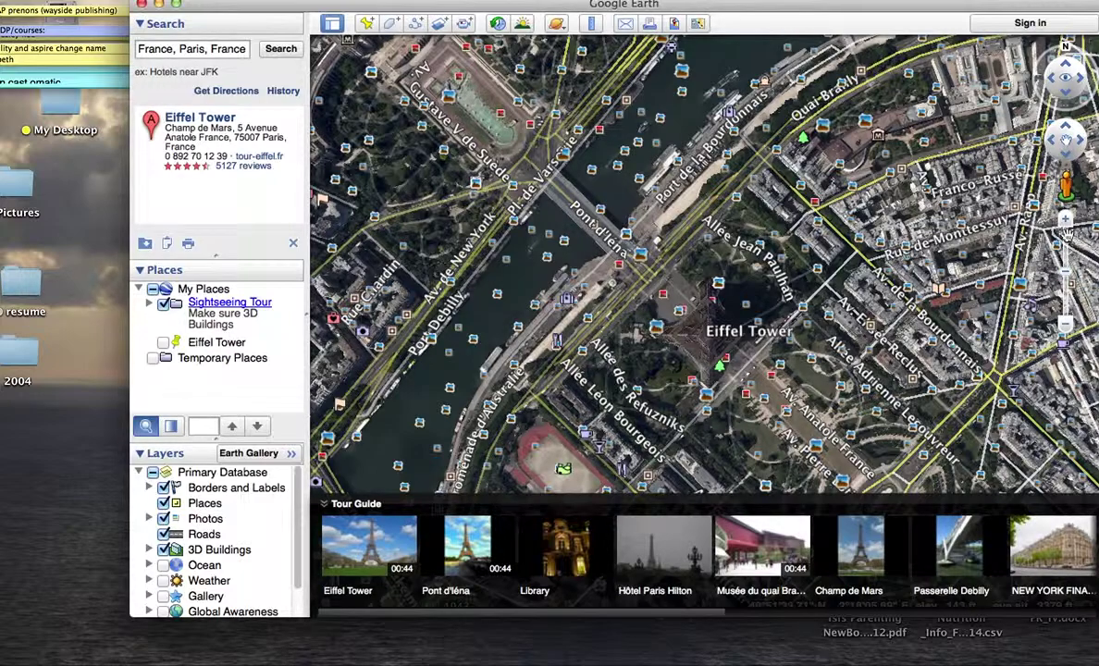
left_click(1065, 222)
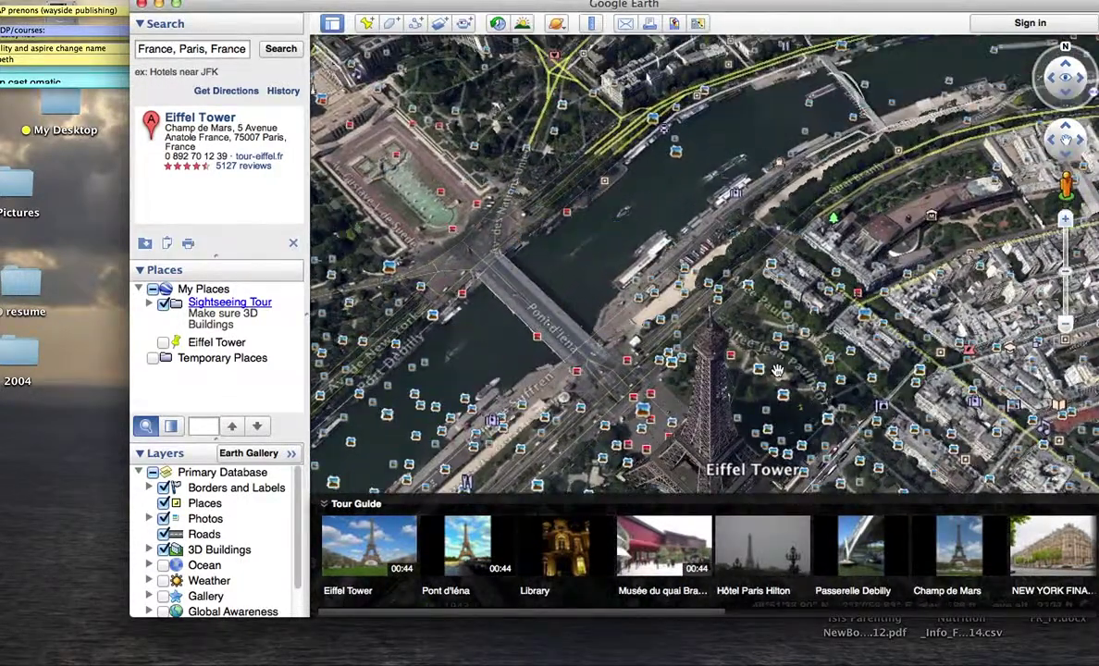
left_click_drag(798, 363, 765, 255)
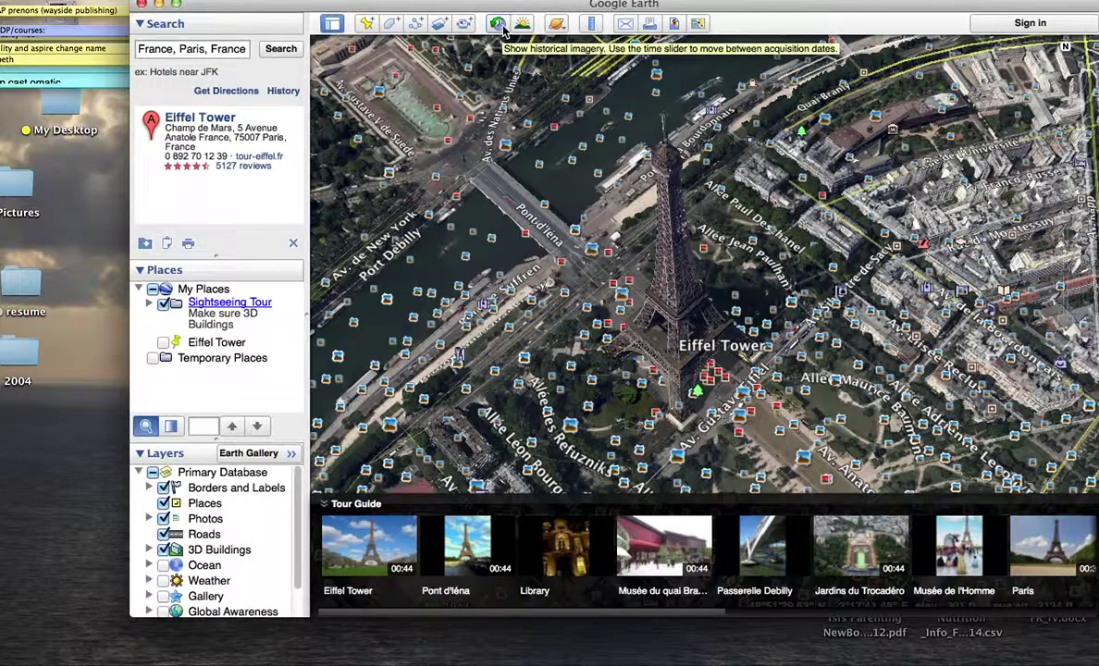
Step: Turn on historical imagery and step back through 7/2005, 3/2002 and 6/1949 to 12/1943
left_click(498, 24)
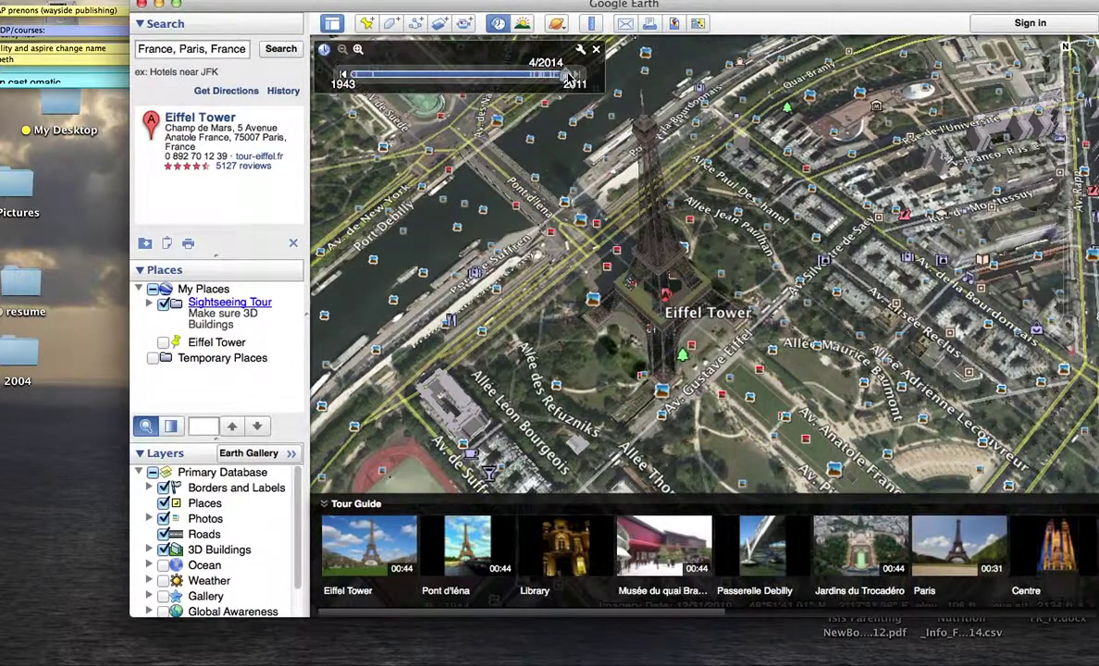
left_click_drag(567, 77, 547, 77)
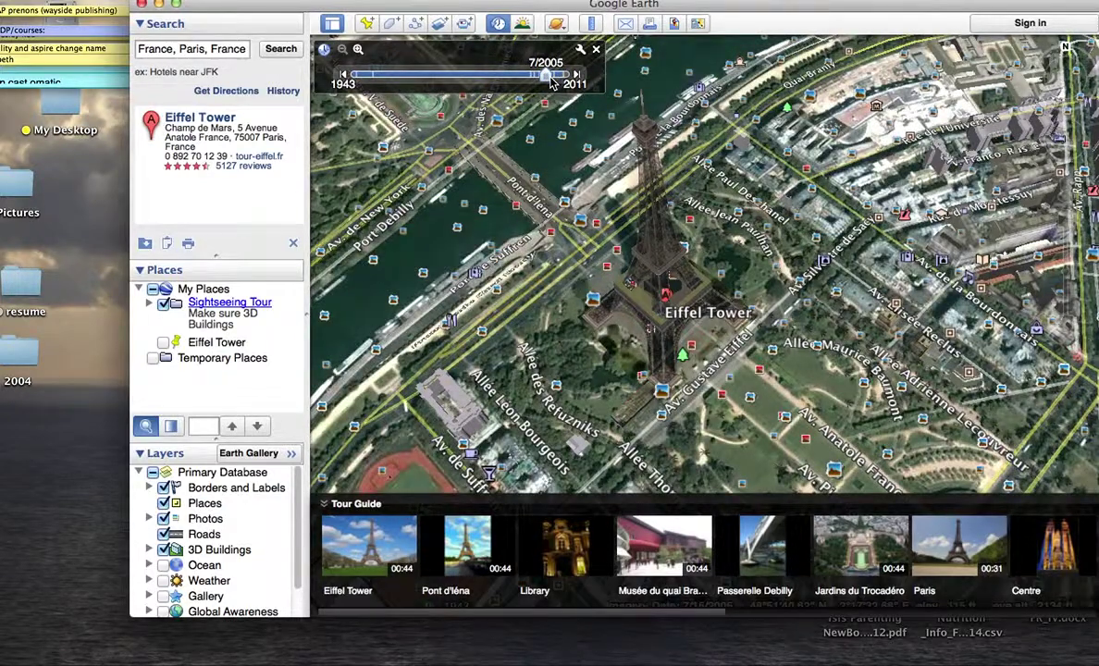
left_click_drag(547, 78, 535, 78)
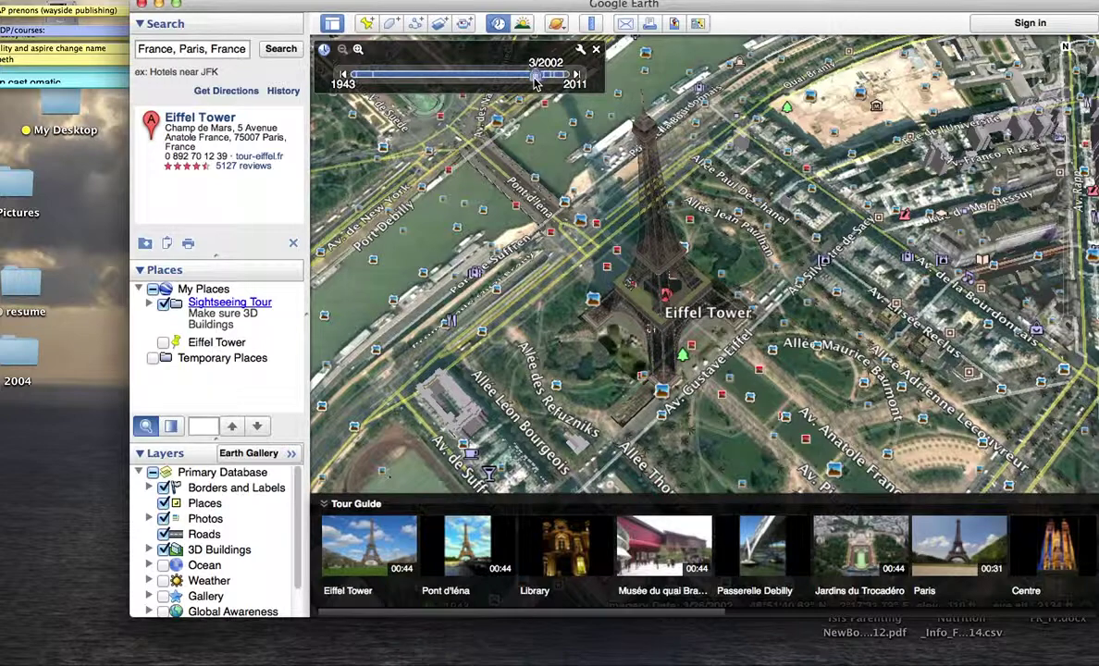
left_click_drag(535, 77, 372, 77)
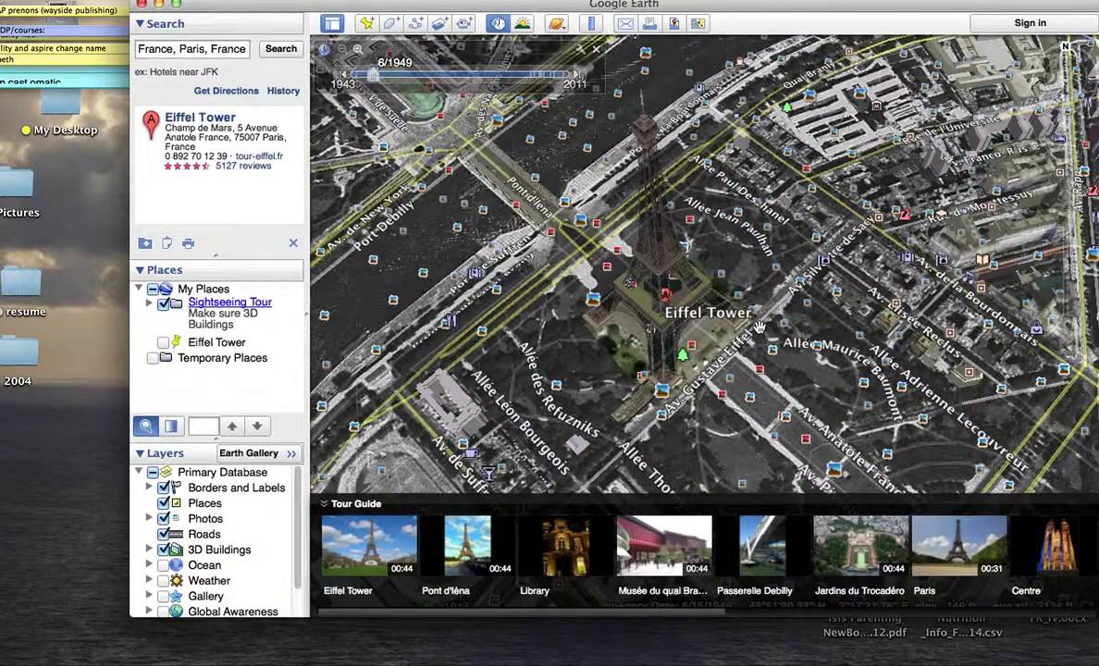
mouse_move(375, 81)
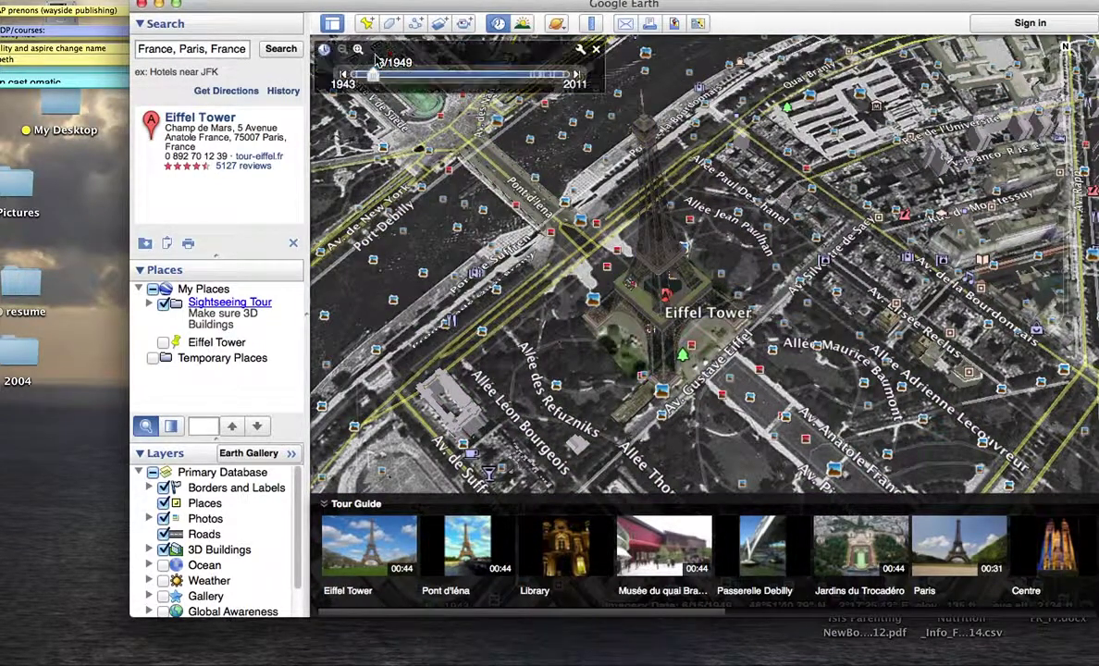
left_click_drag(370, 81, 348, 80)
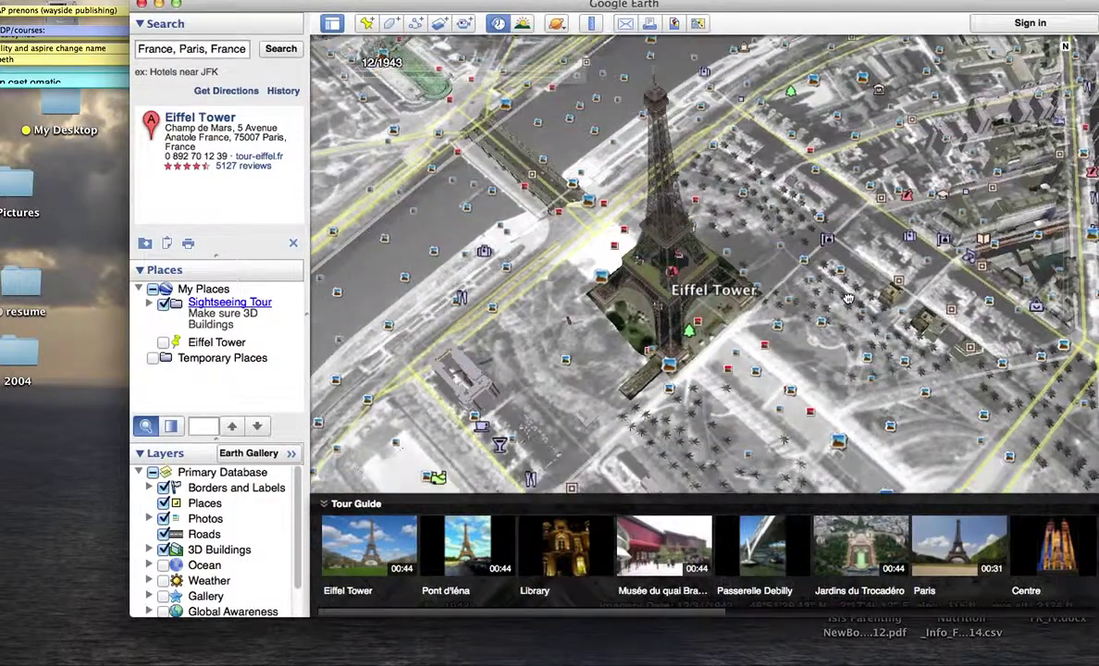
left_click_drag(848, 298, 803, 188)
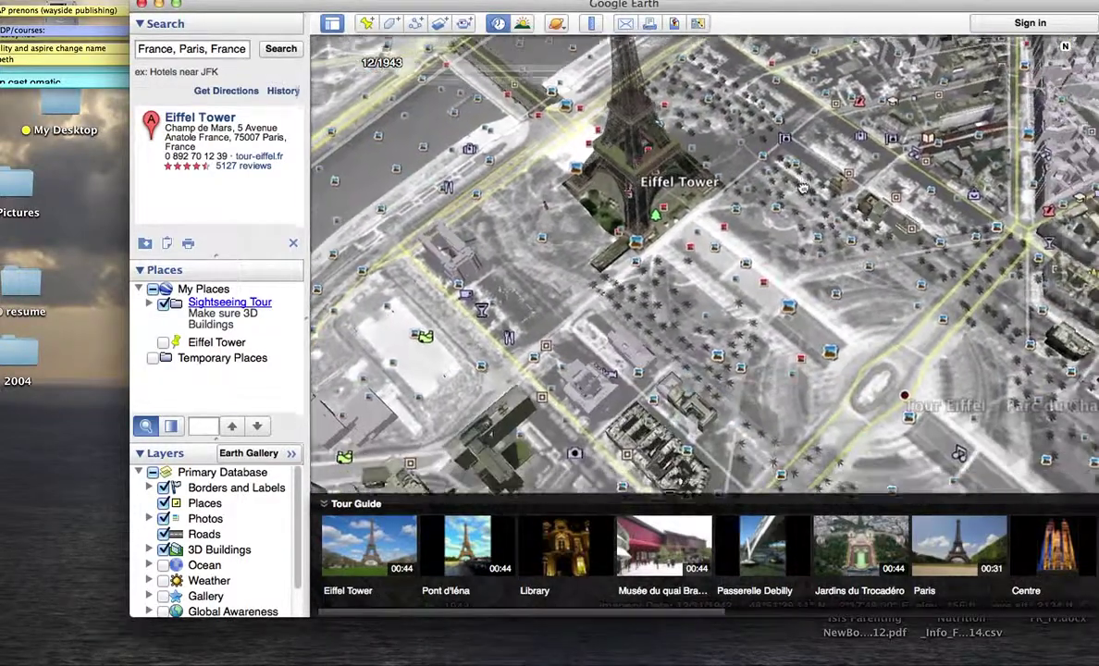
Step: Search 'pro football hall of fame', then zoom in and pan to Fawcett Stadium in Canton, Ohio
mouse_move(324, 52)
triple_click(234, 47)
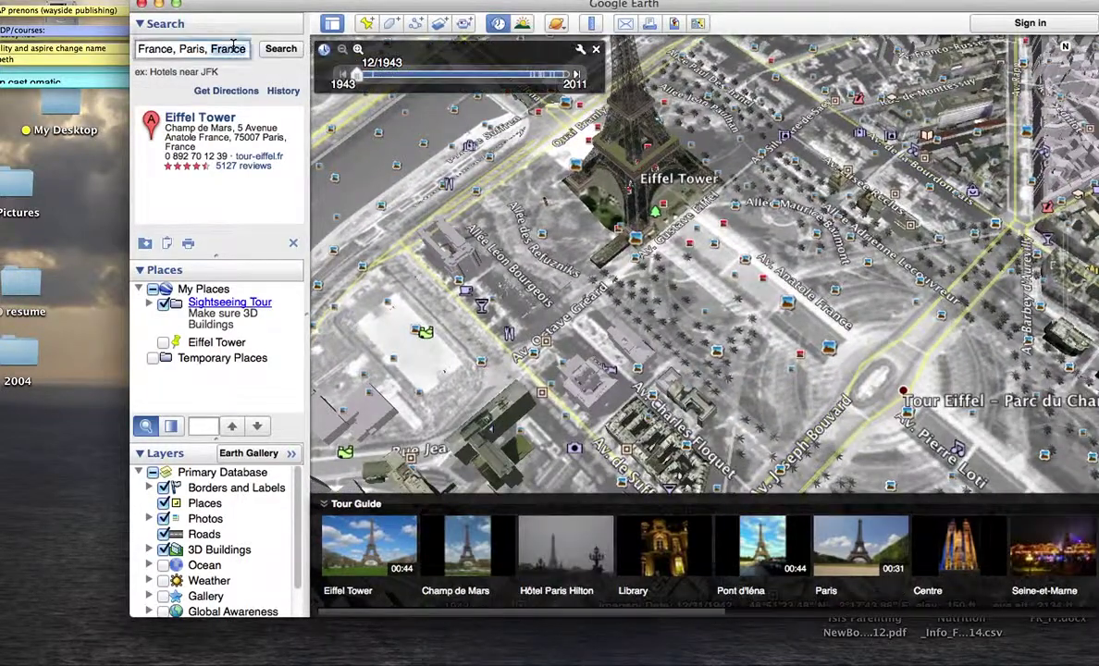
type("pro")
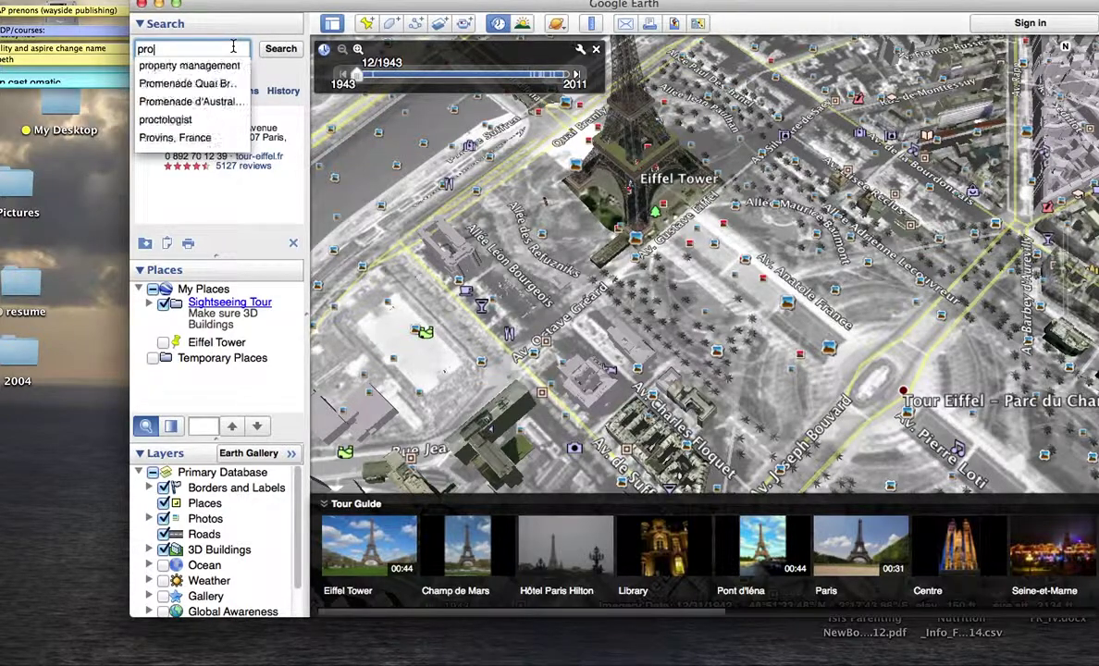
type(" football hall of fame")
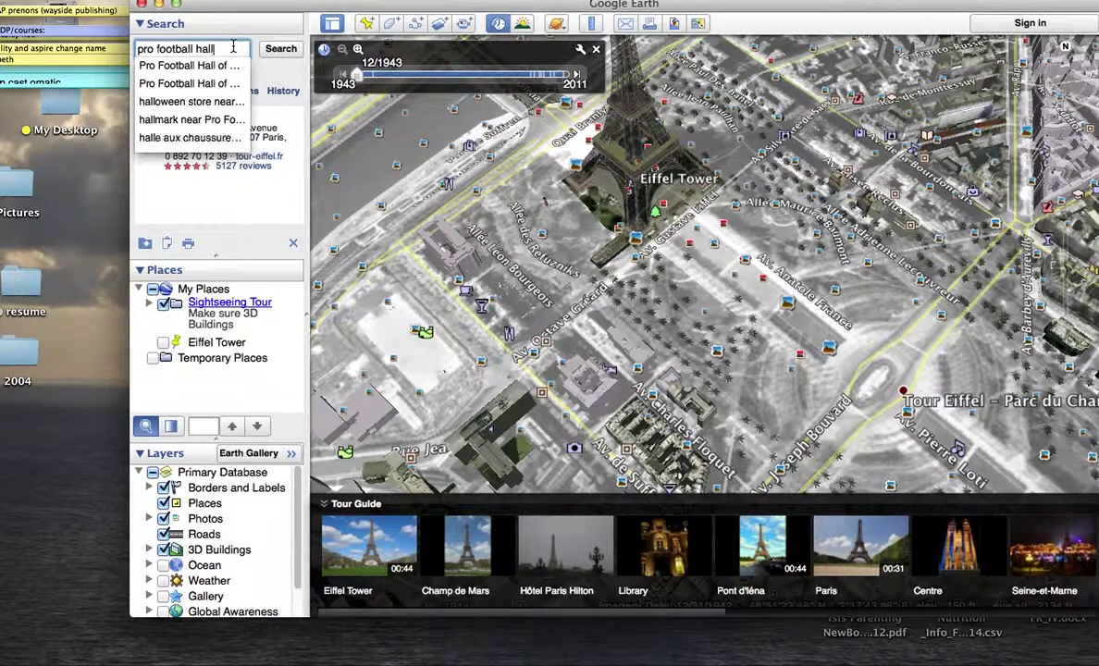
key("Return")
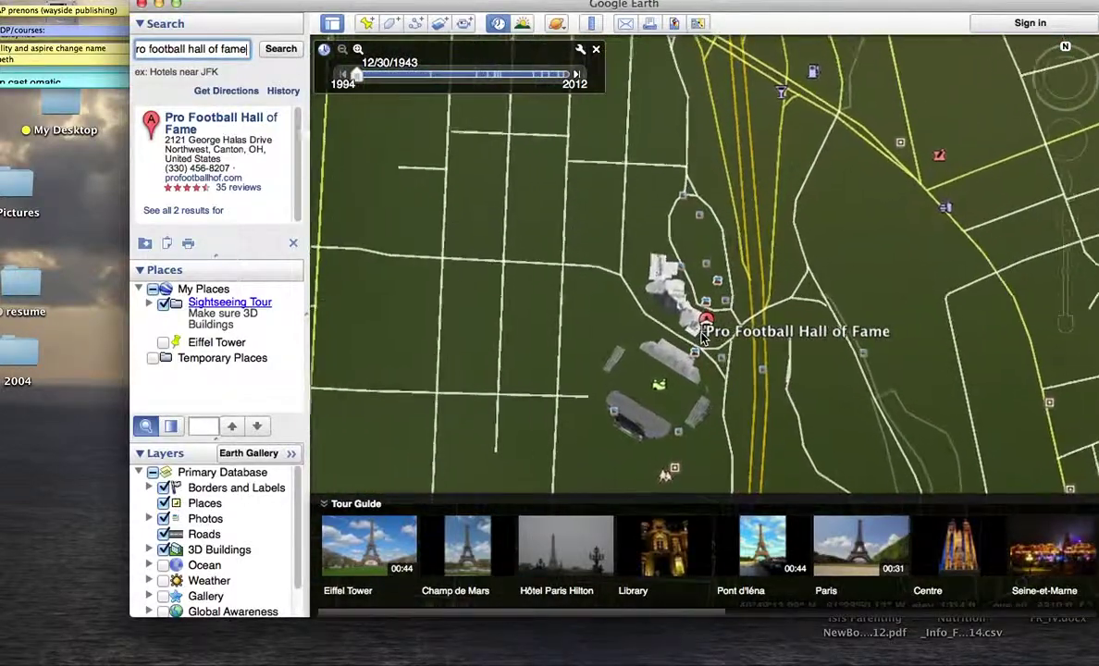
left_click(1065, 219)
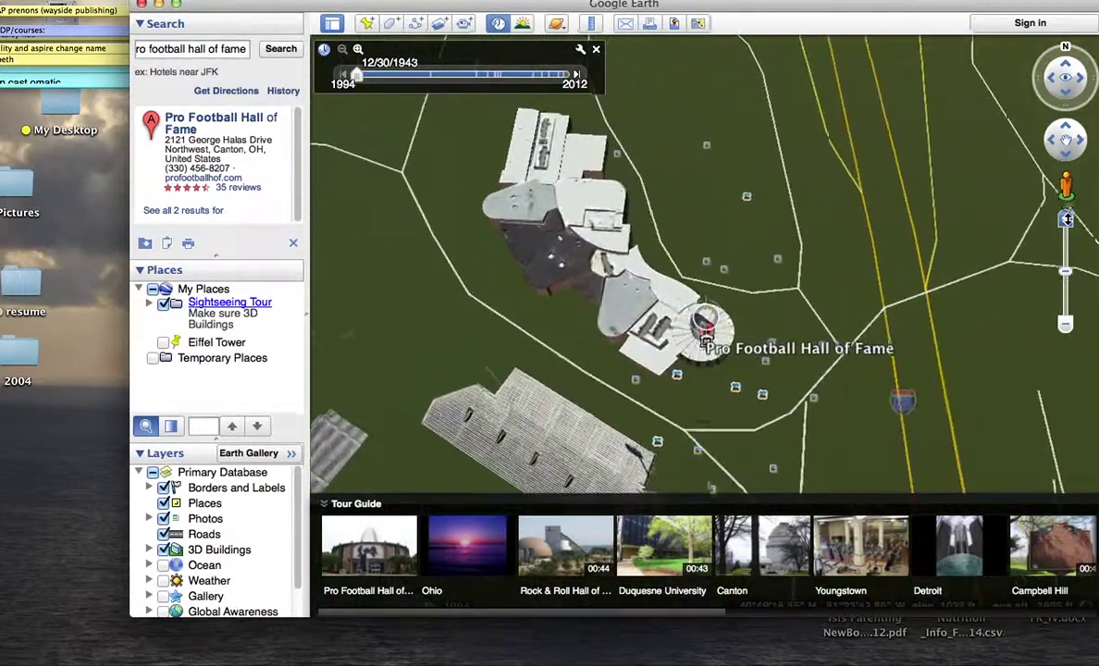
left_click_drag(571, 428, 730, 175)
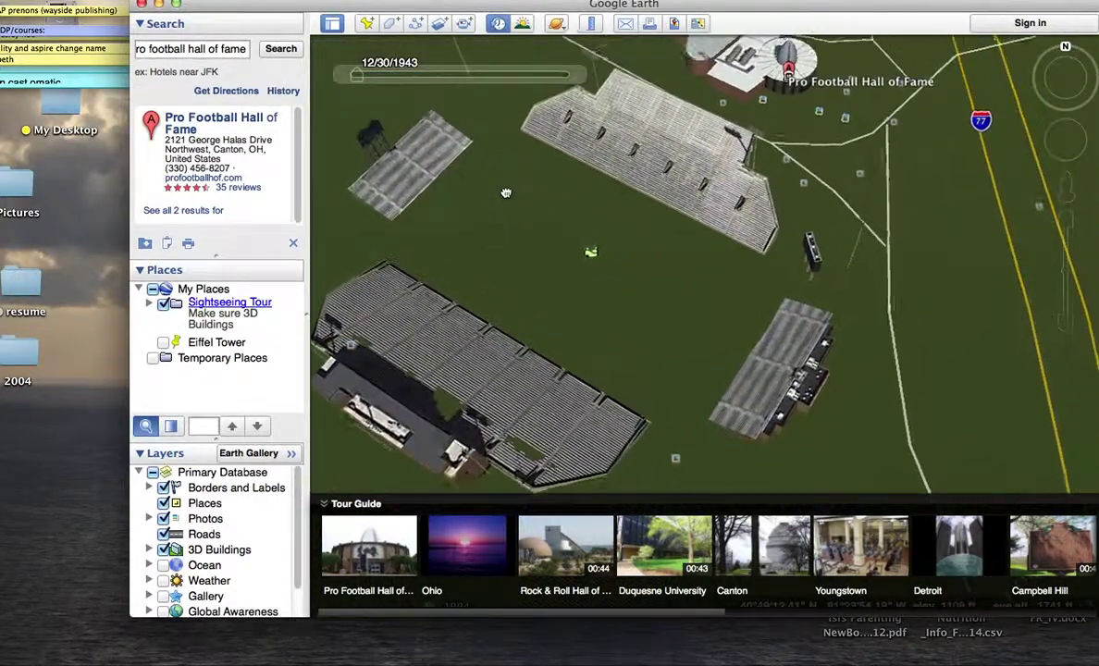
Step: Compare stadium imagery from black-and-white through 2004 to 11/2/2011, then play the Hall of Fame tour
left_click_drag(356, 82, 434, 81)
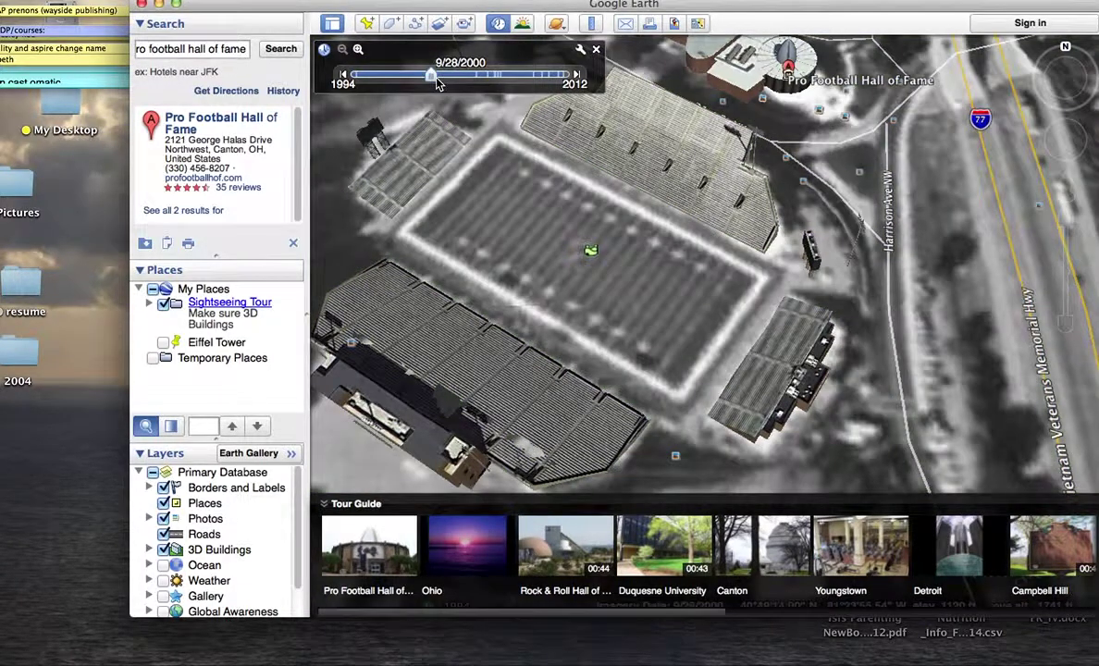
left_click_drag(431, 79, 543, 81)
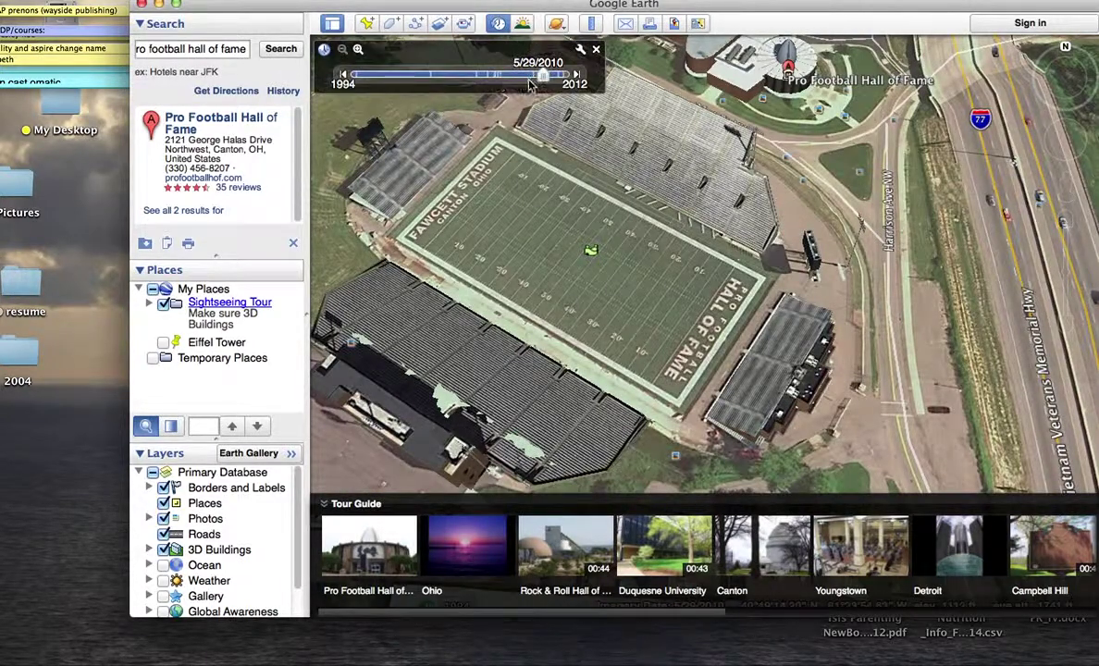
left_click_drag(543, 80, 567, 81)
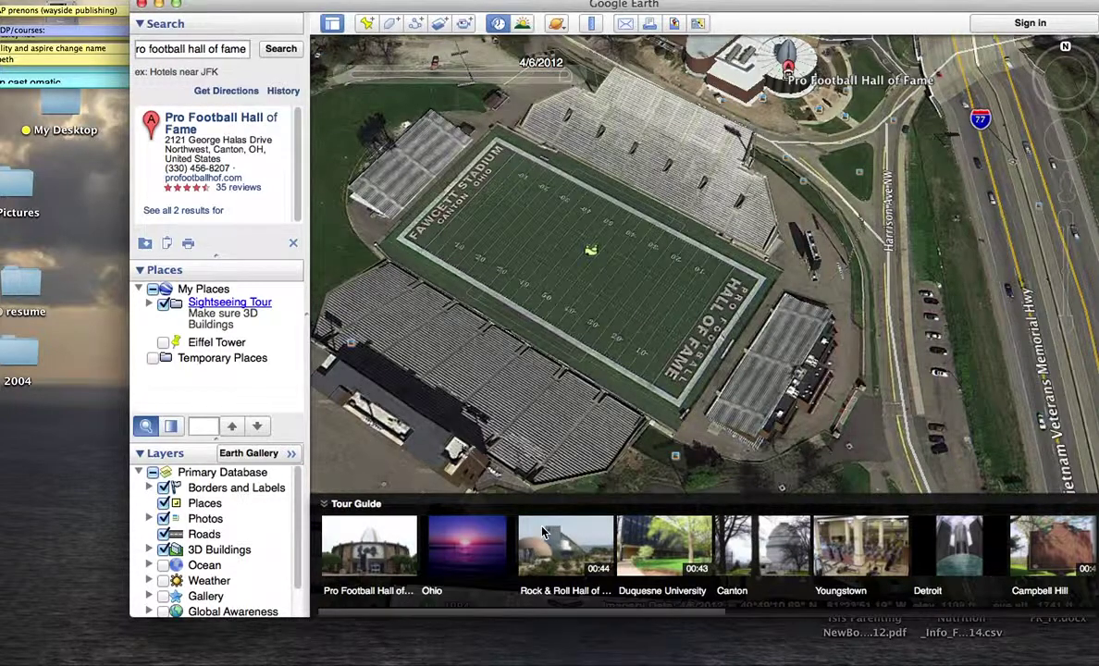
left_click(387, 556)
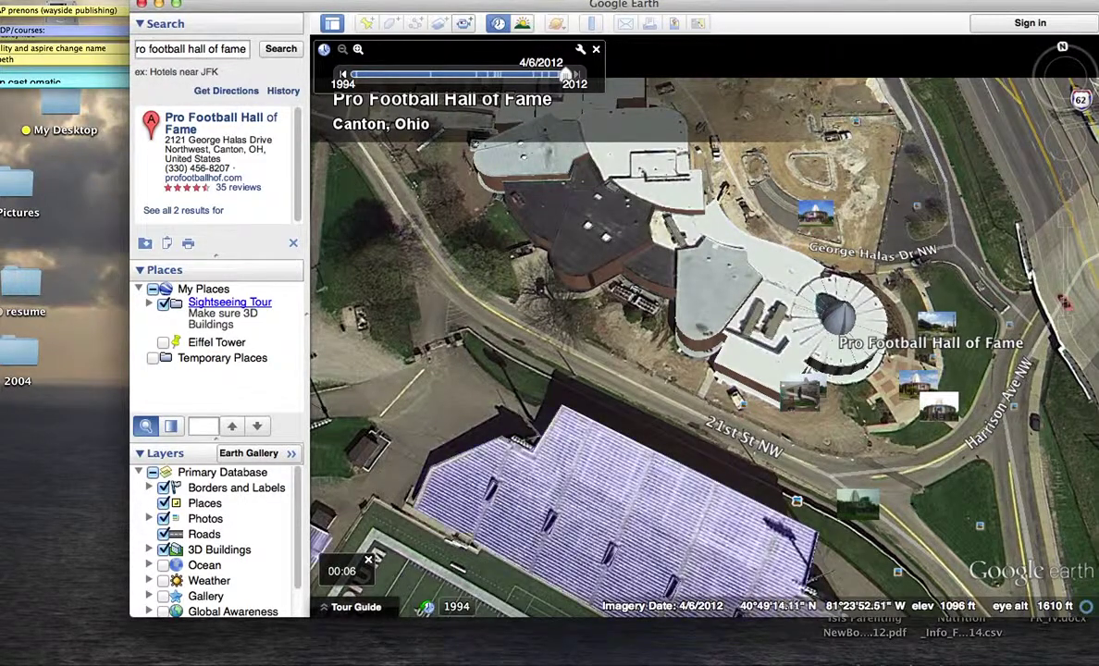
Step: Bring the SMART Notebook 'Google course' survey slide in front of Google Earth and reposition its window
key("super+Tab")
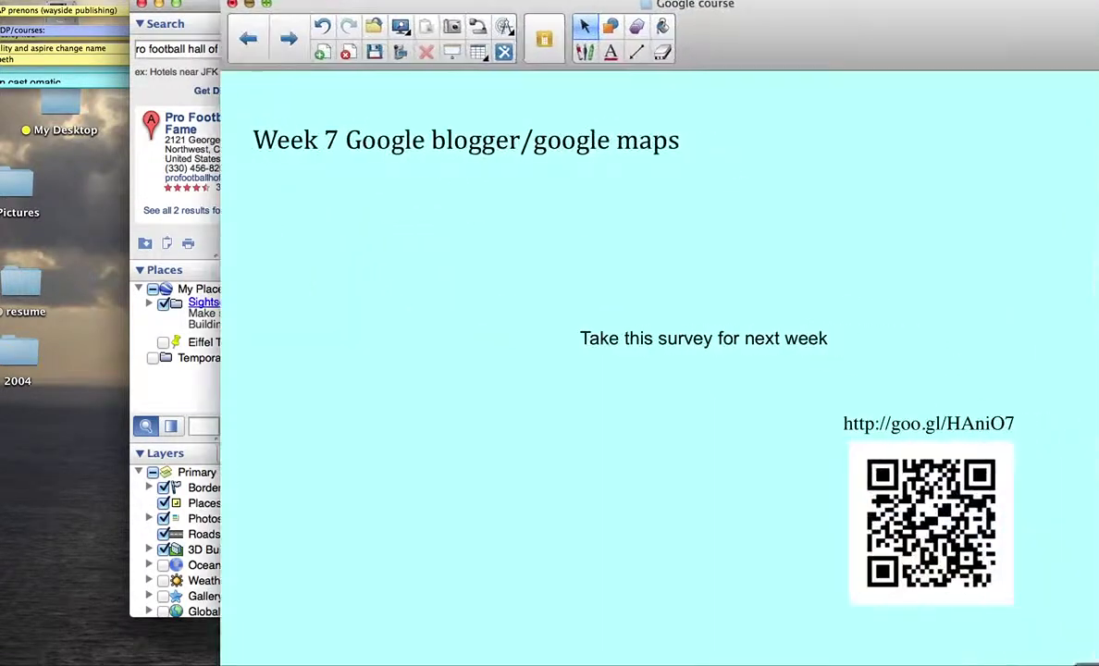
left_click_drag(777, 25, 548, 25)
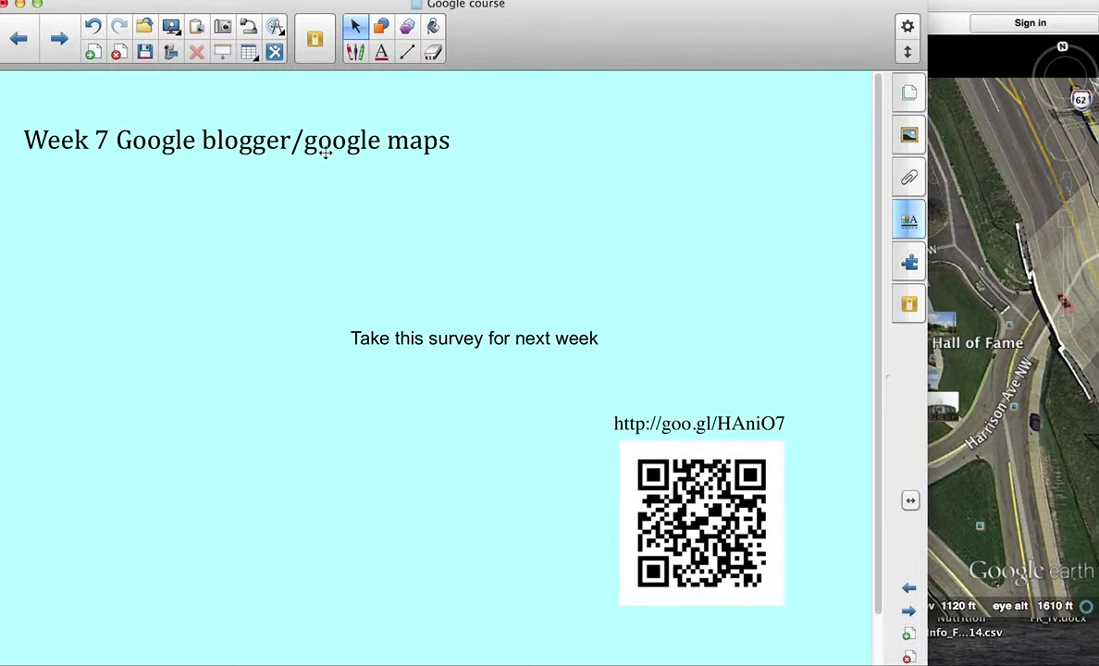
left_click_drag(69, 4, 95, 17)
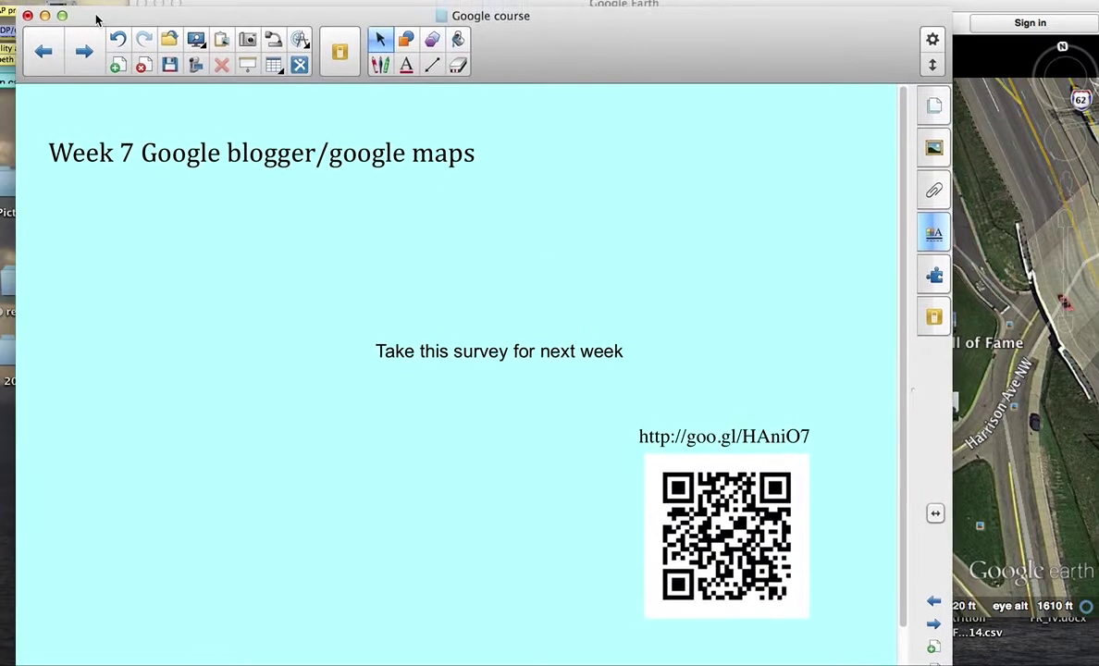